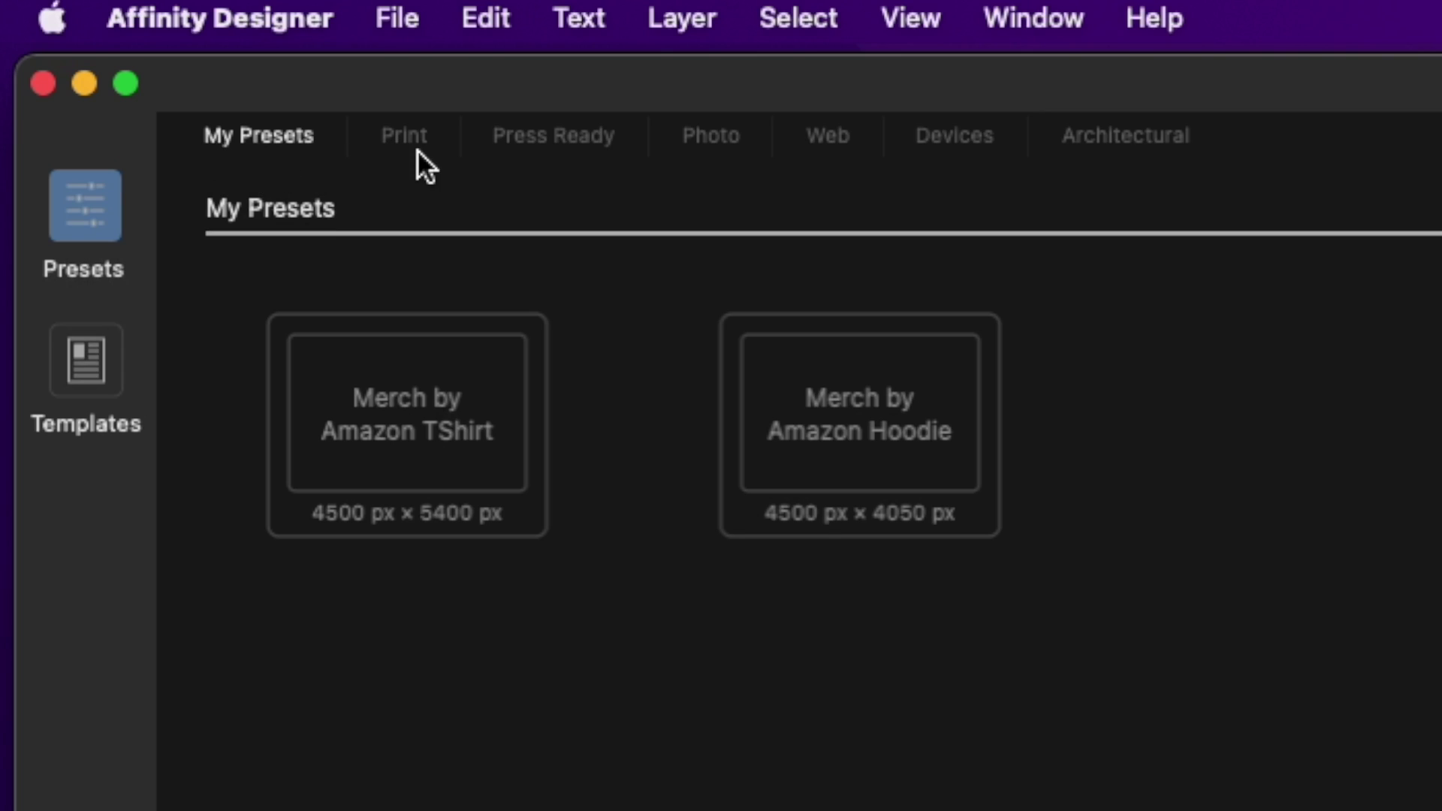
Create a new document from the saved Merch by Amazon TShirt preset
click(413, 144)
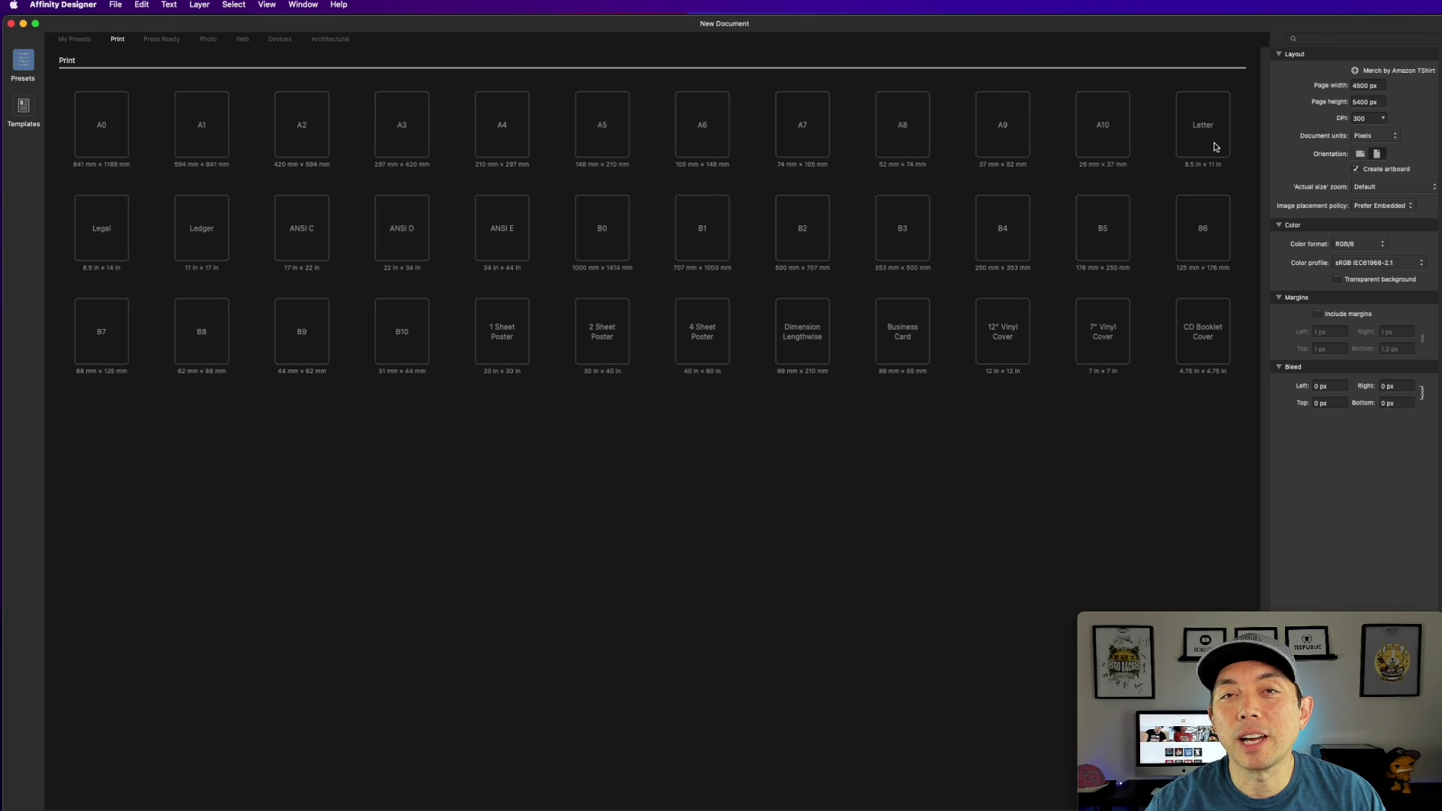
click(73, 41)
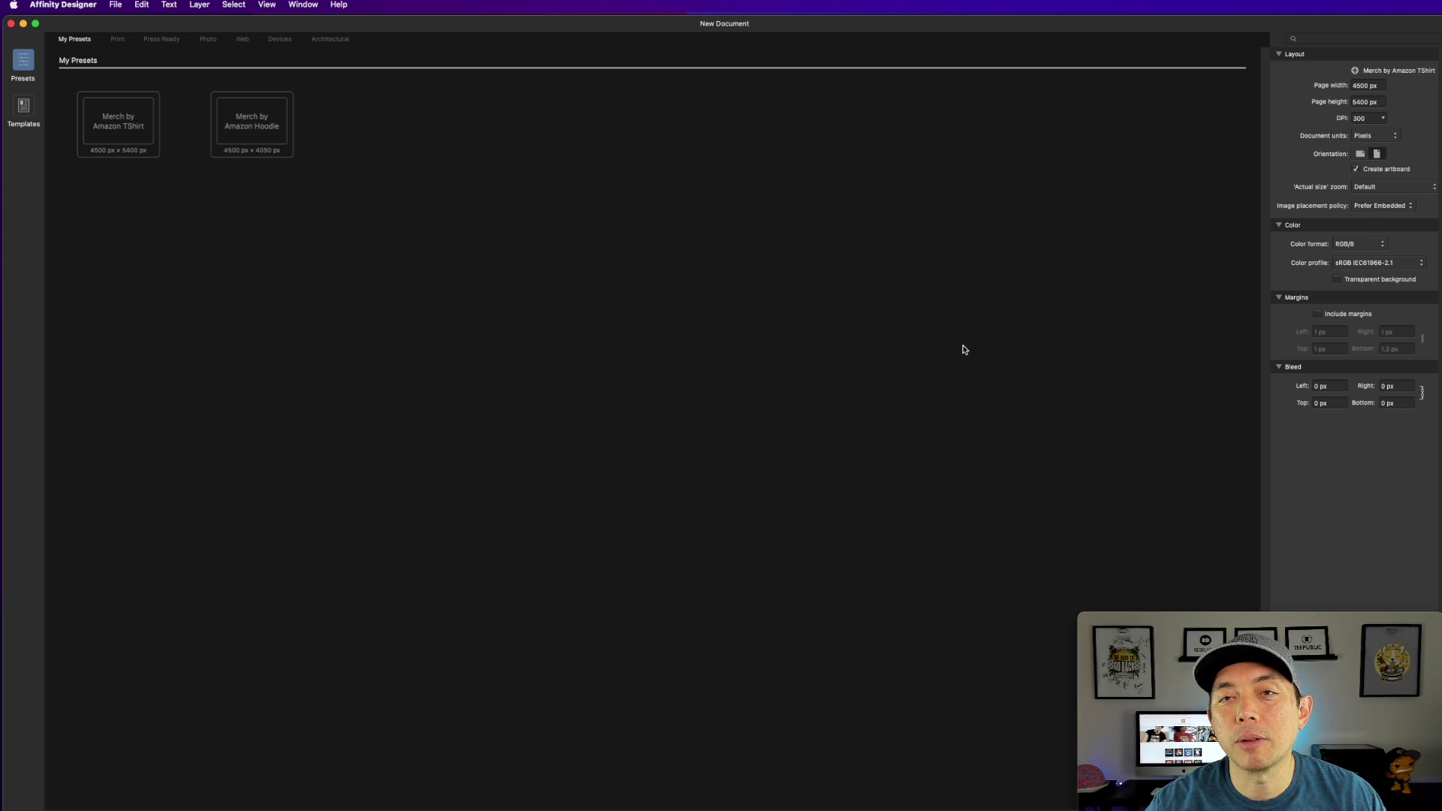
click(114, 127)
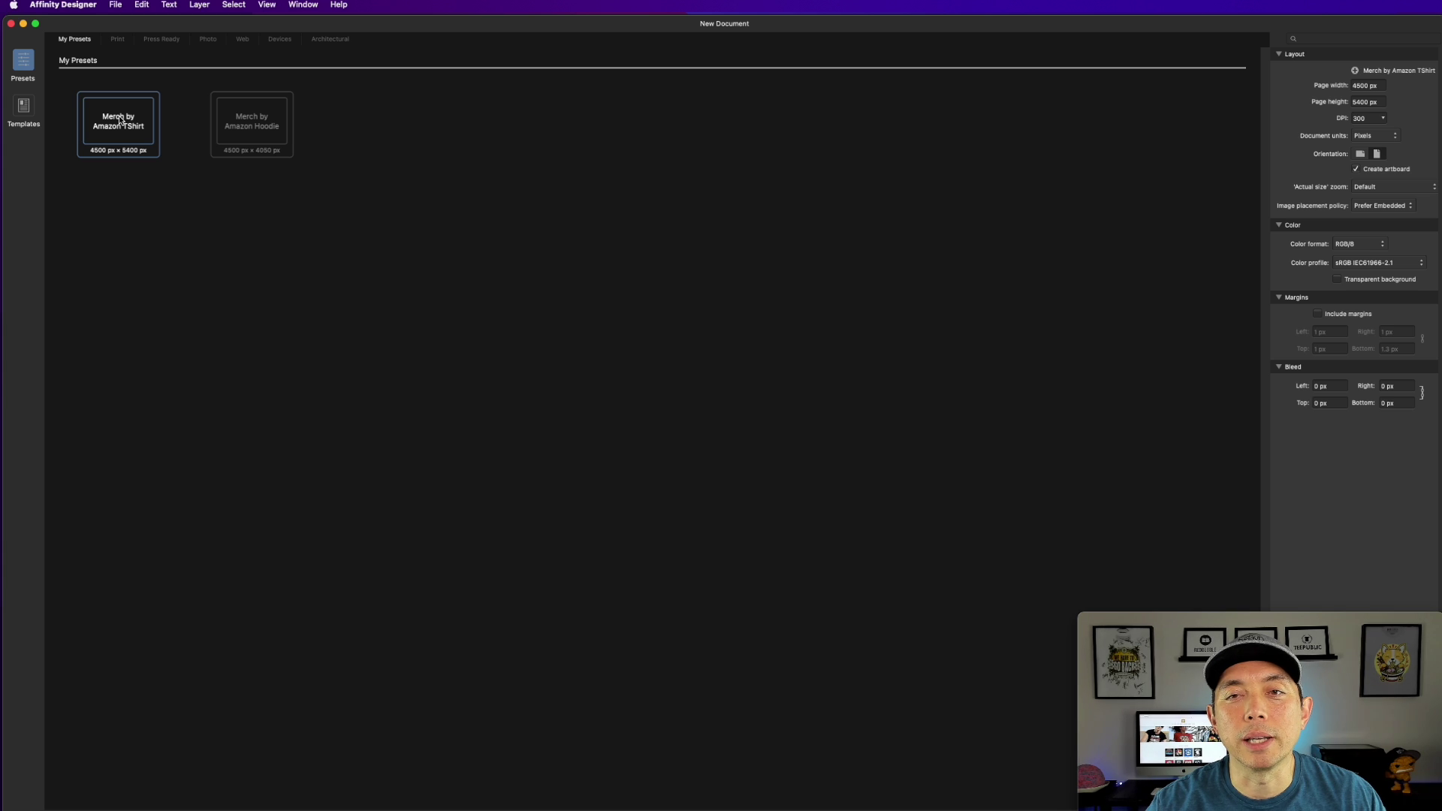
double_click(121, 120)
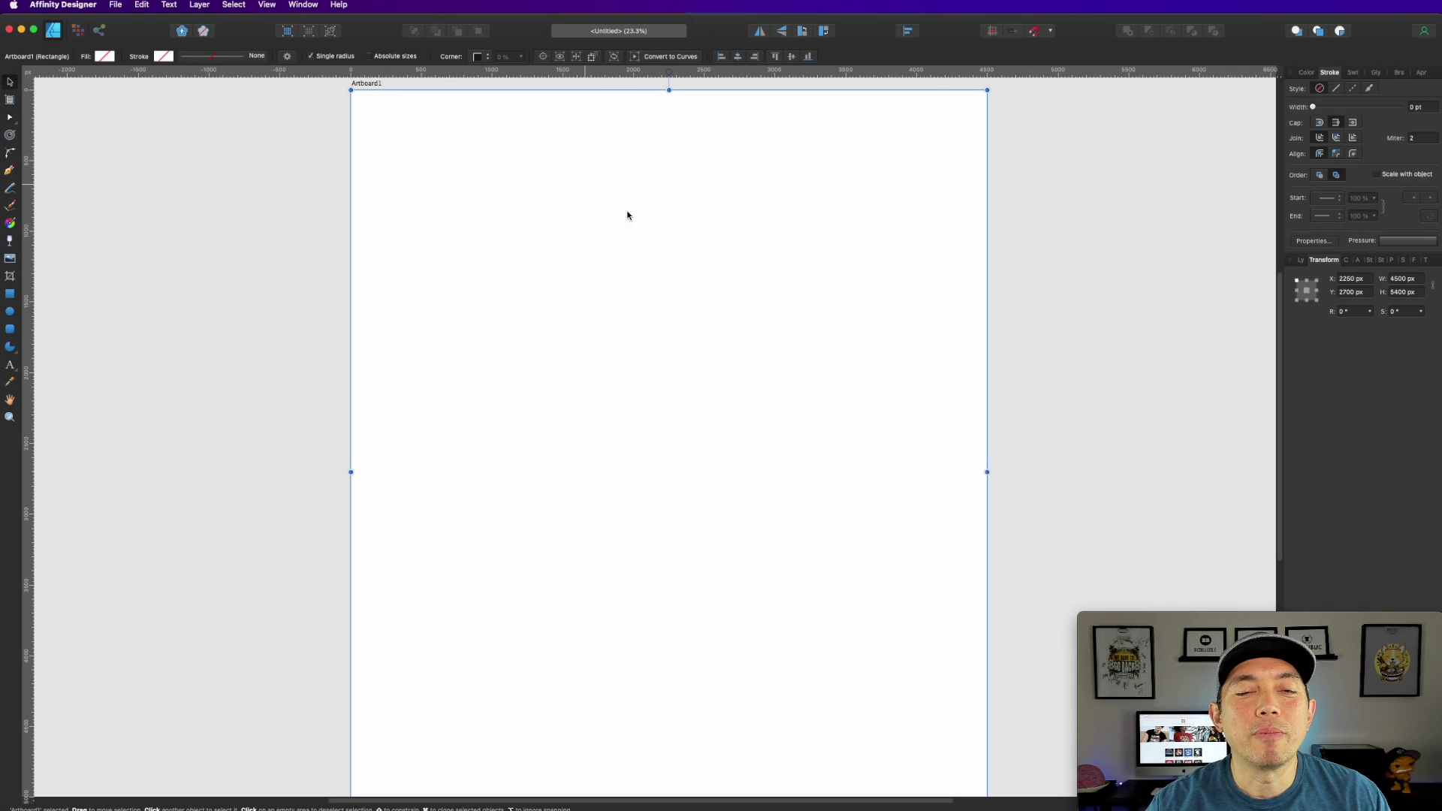
Select Artboard1 to confirm it measures 4500×5400 px
scroll(822, 321, down, 2)
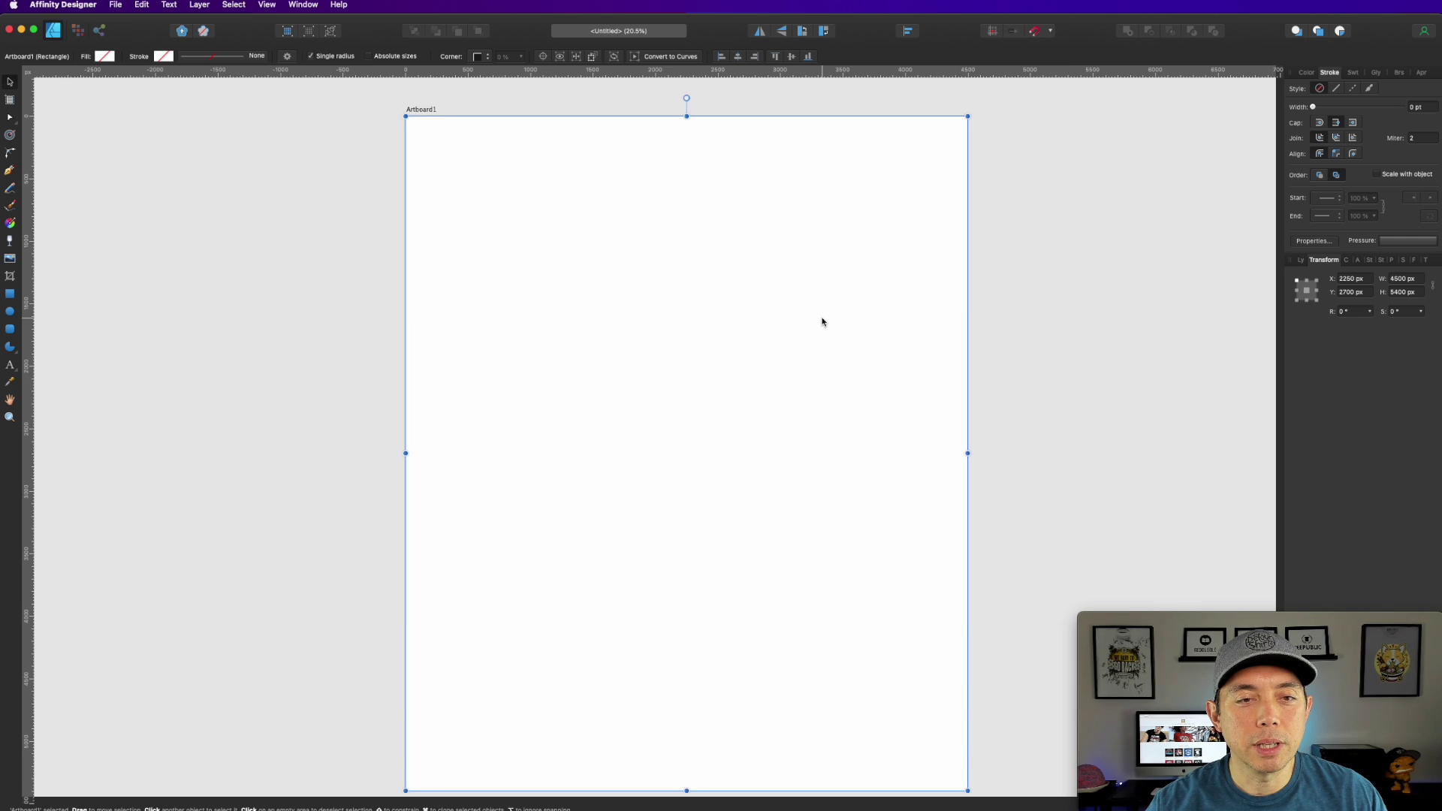
scroll(822, 322, down, 1)
click(1061, 186)
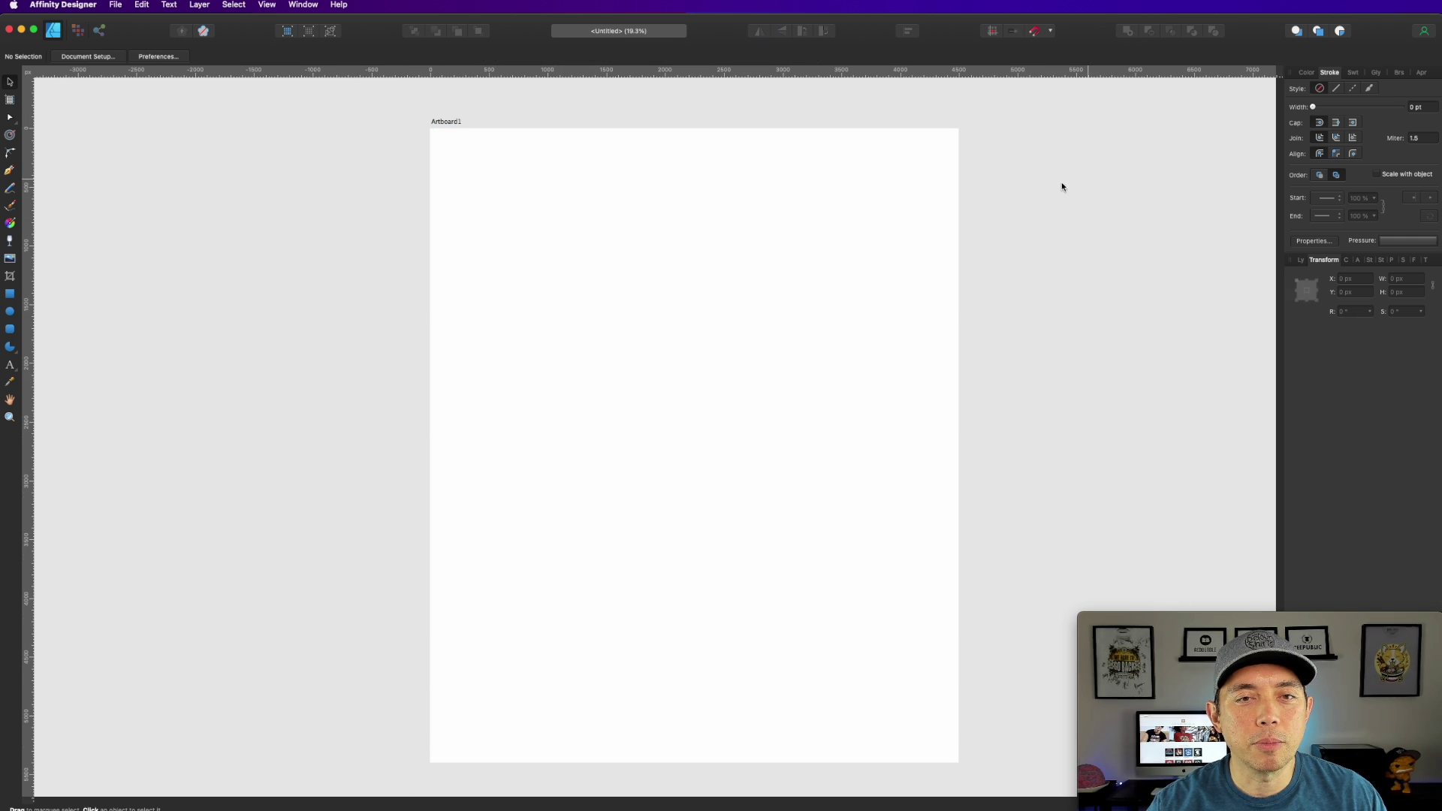
click(443, 124)
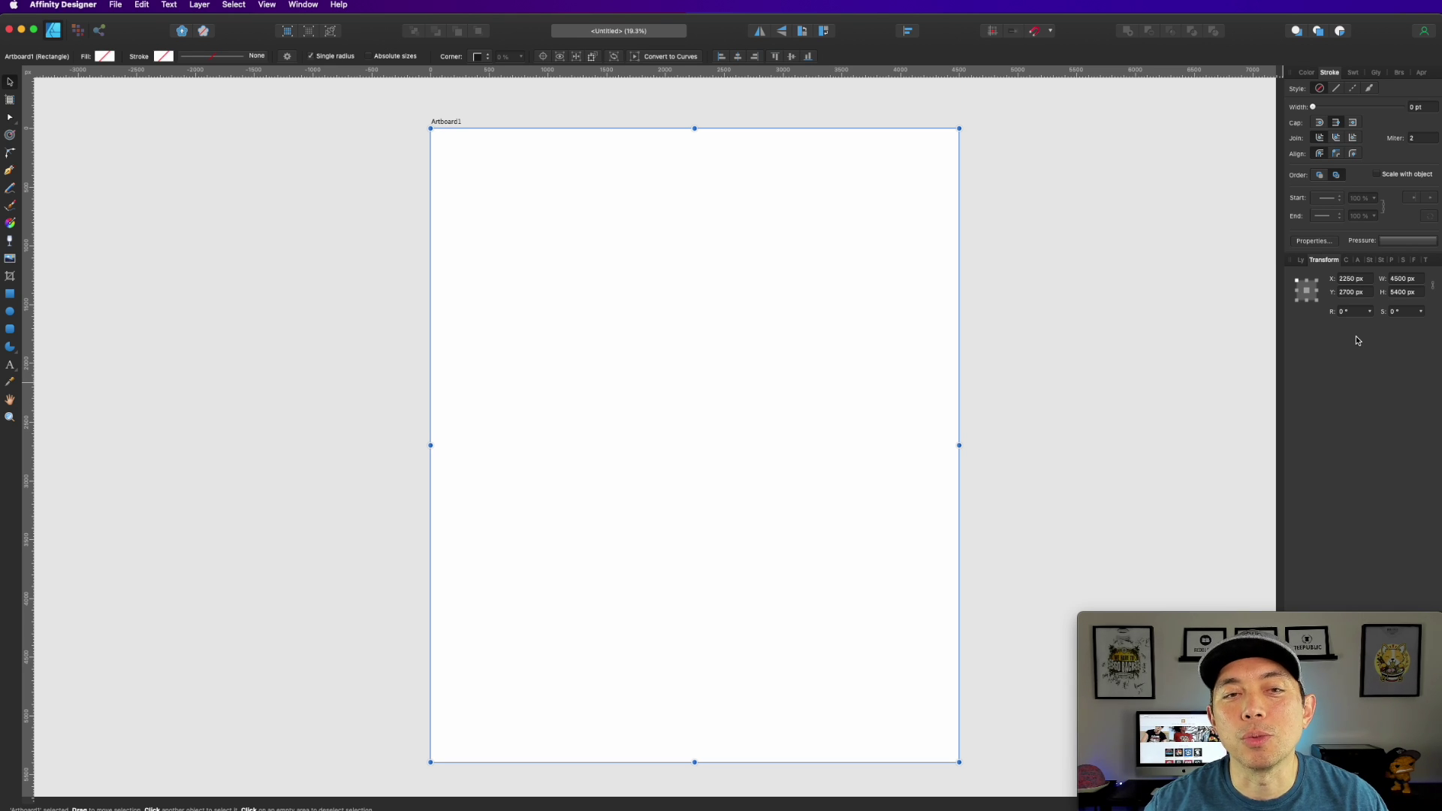
Draw a circle about 2240 px wide on the artboard with the Ellipse Tool
click(1140, 223)
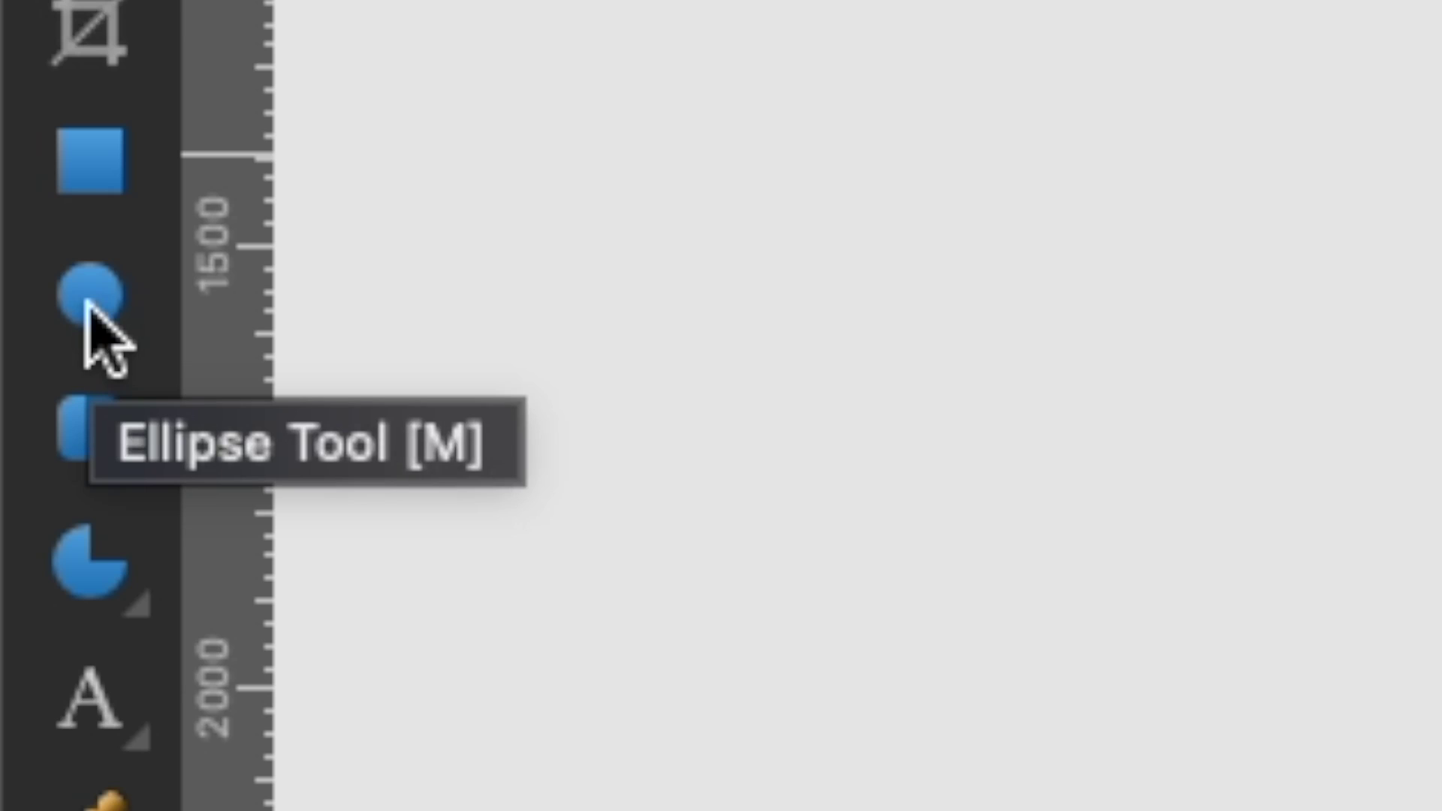
click(86, 302)
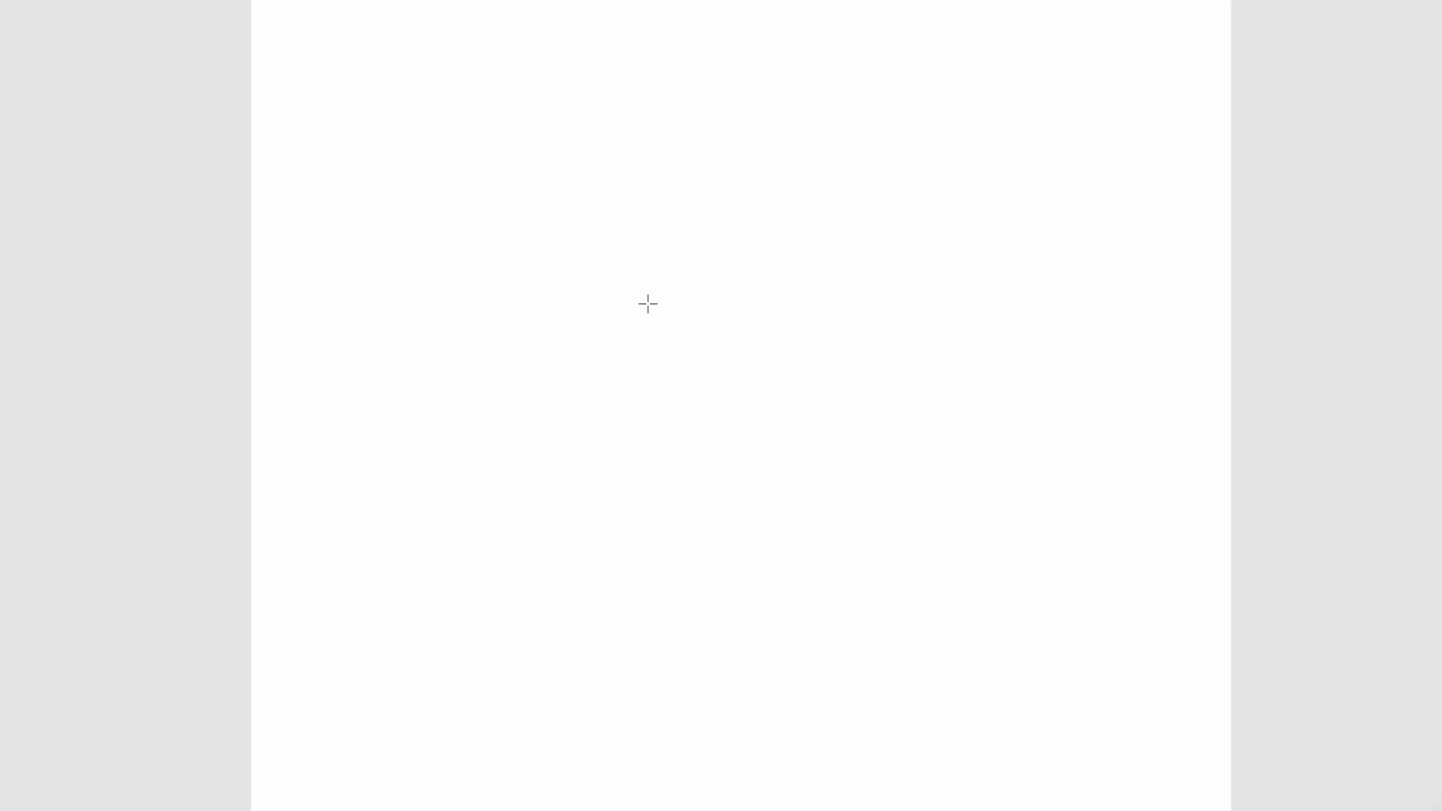
drag(602, 303, 1093, 762)
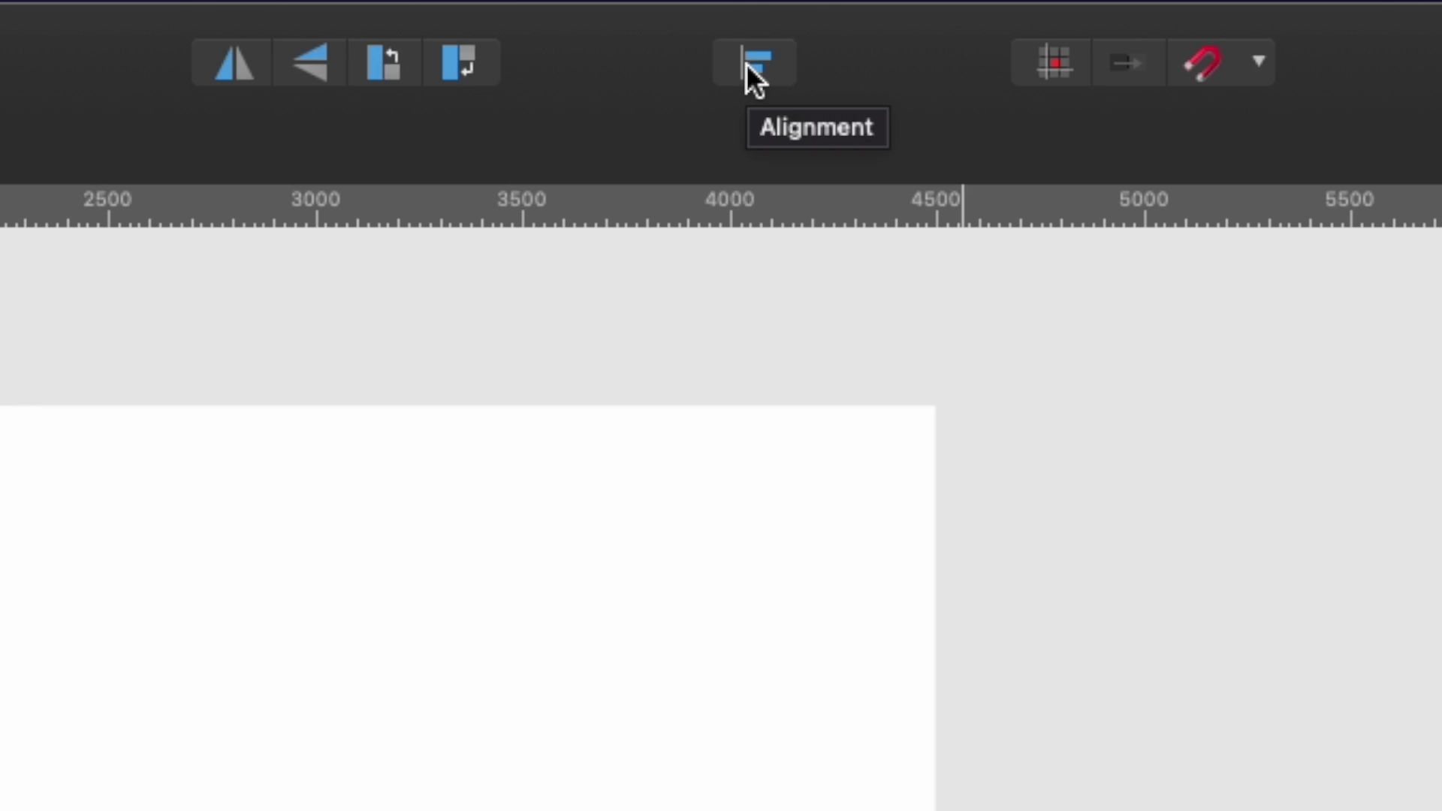
Centre the circle horizontally and vertically on the artboard at 2250, 2700 px
click(747, 65)
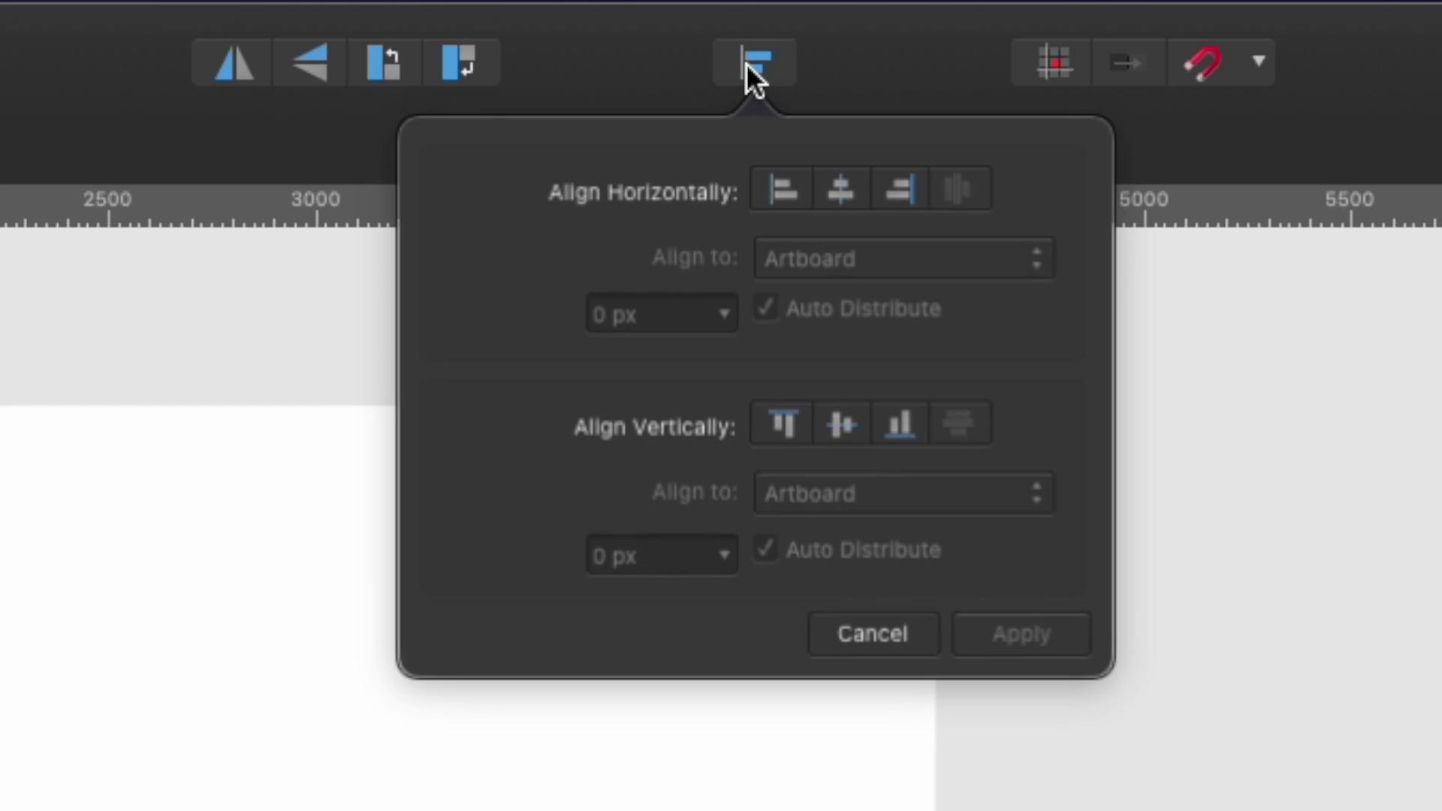
click(838, 189)
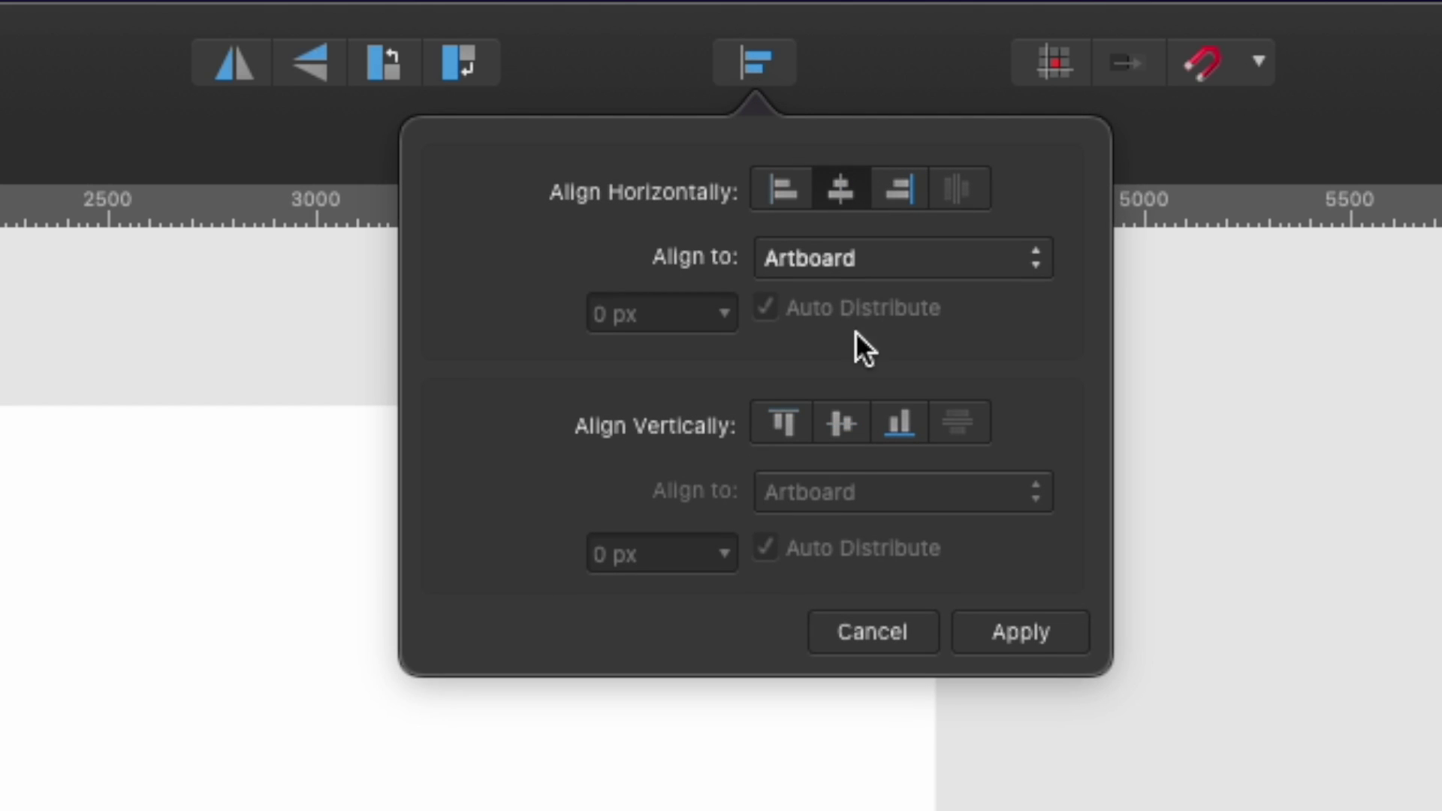
click(840, 424)
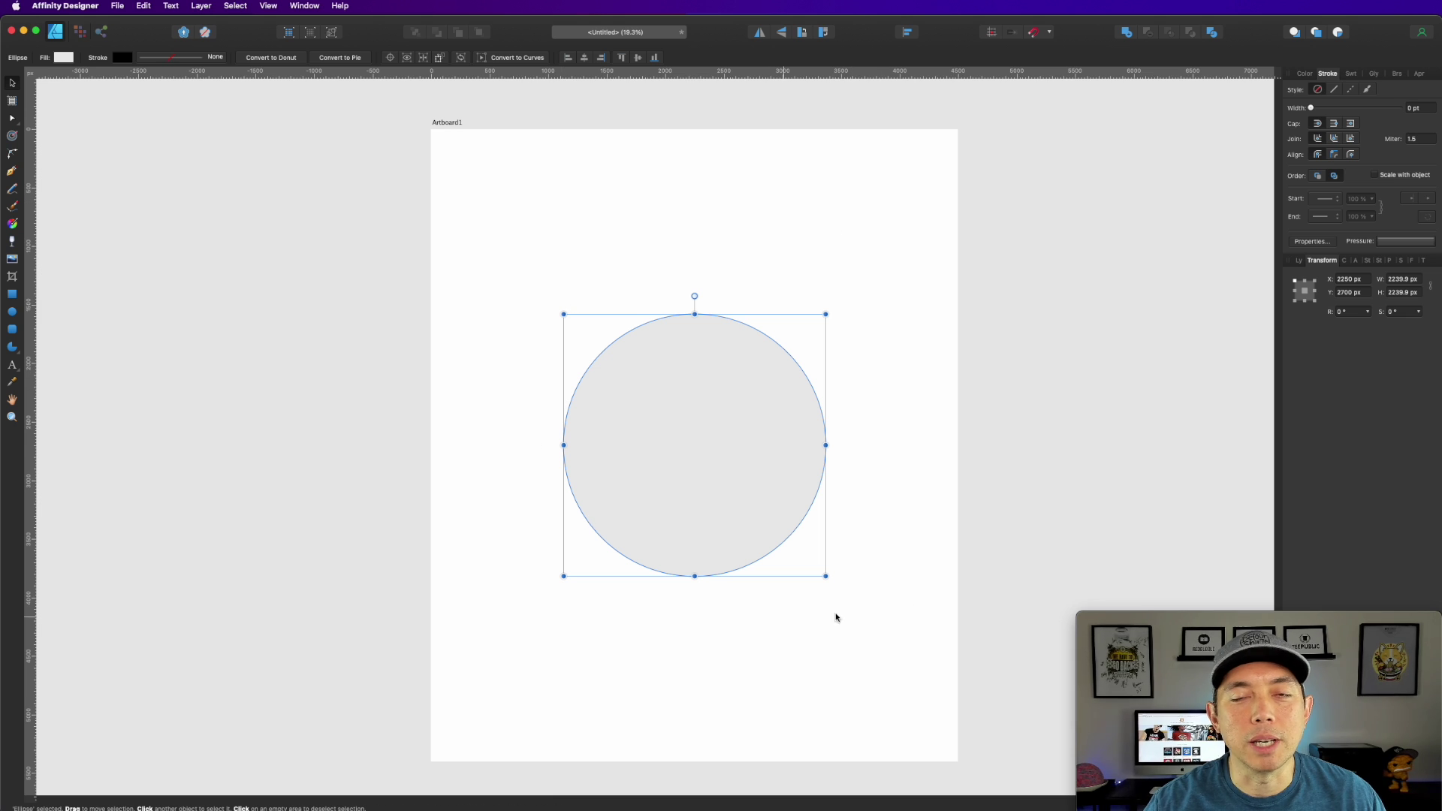
Drag a vertical and a horizontal guide through the circle's centre, snapping the circle onto them
drag(33, 215, 695, 256)
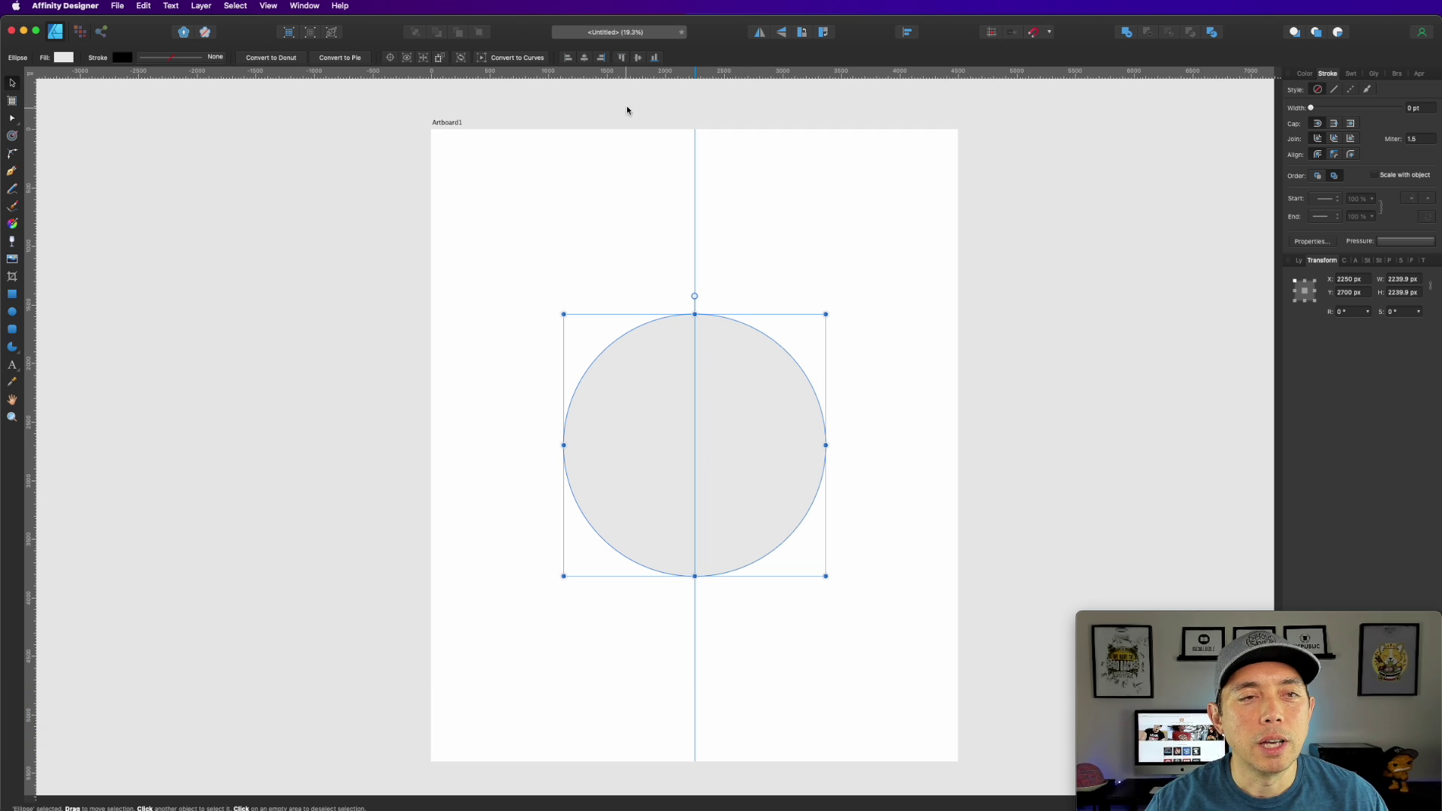
drag(635, 75, 673, 448)
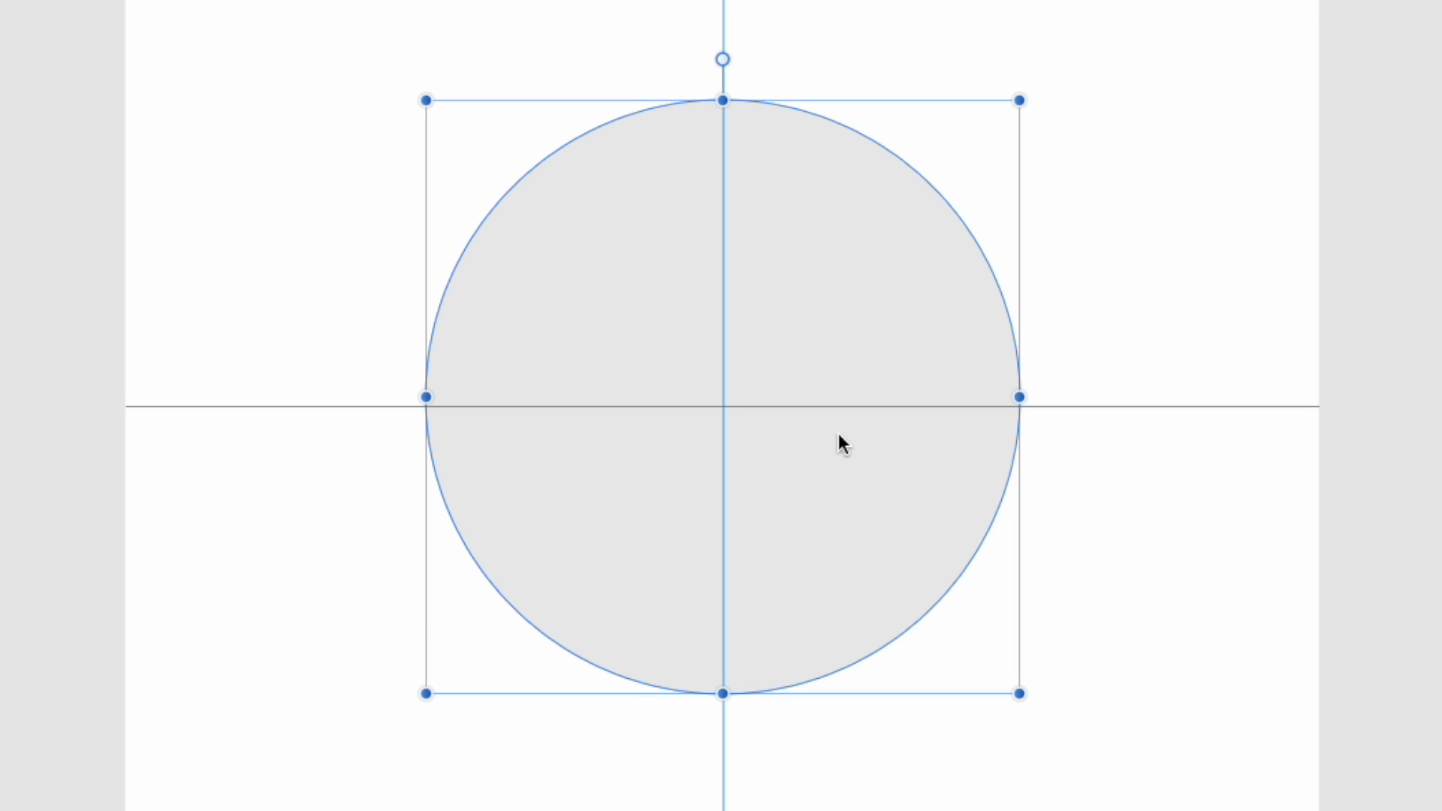
drag(838, 435, 839, 444)
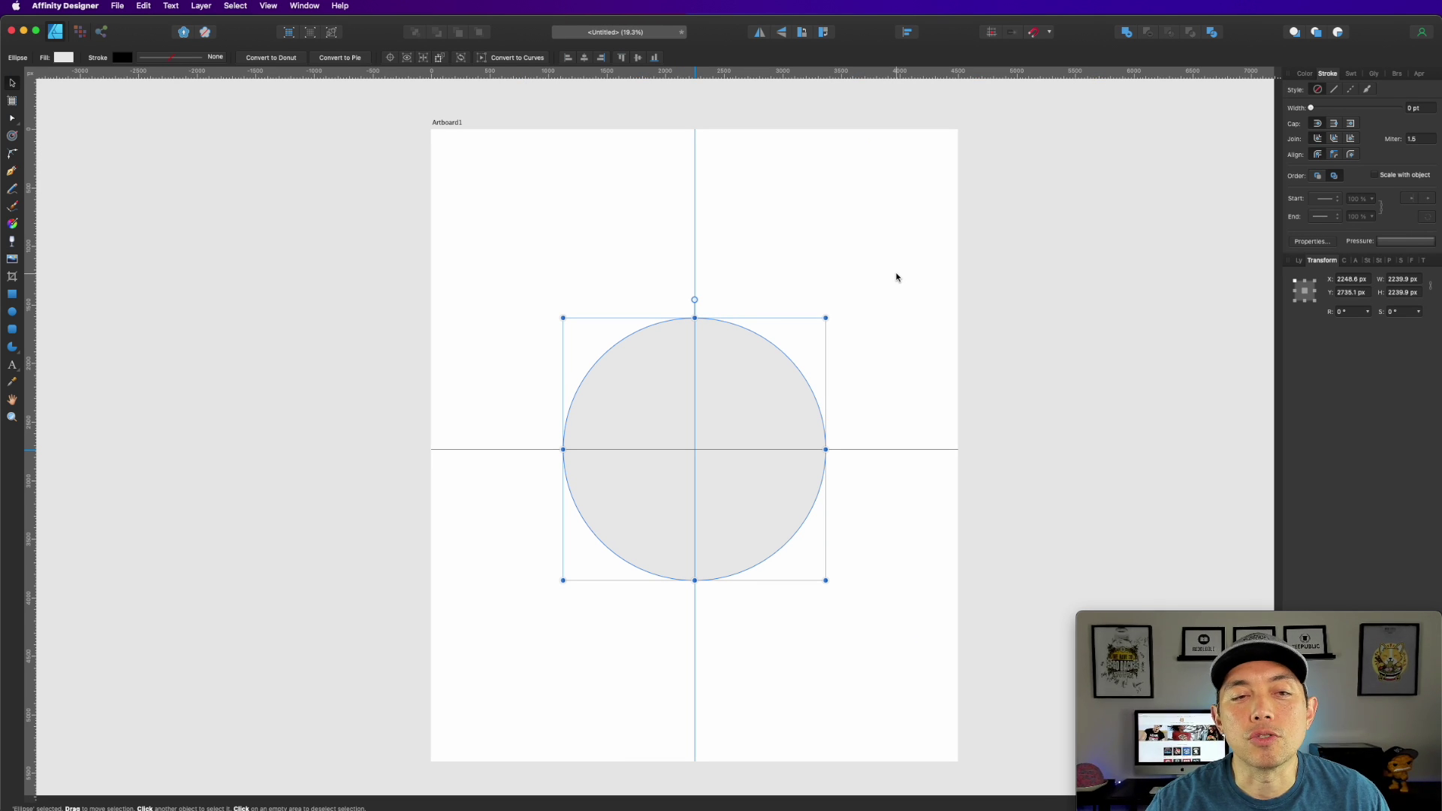
Draw a short vertical line with the Pen Tool on the guide above the circle
click(896, 277)
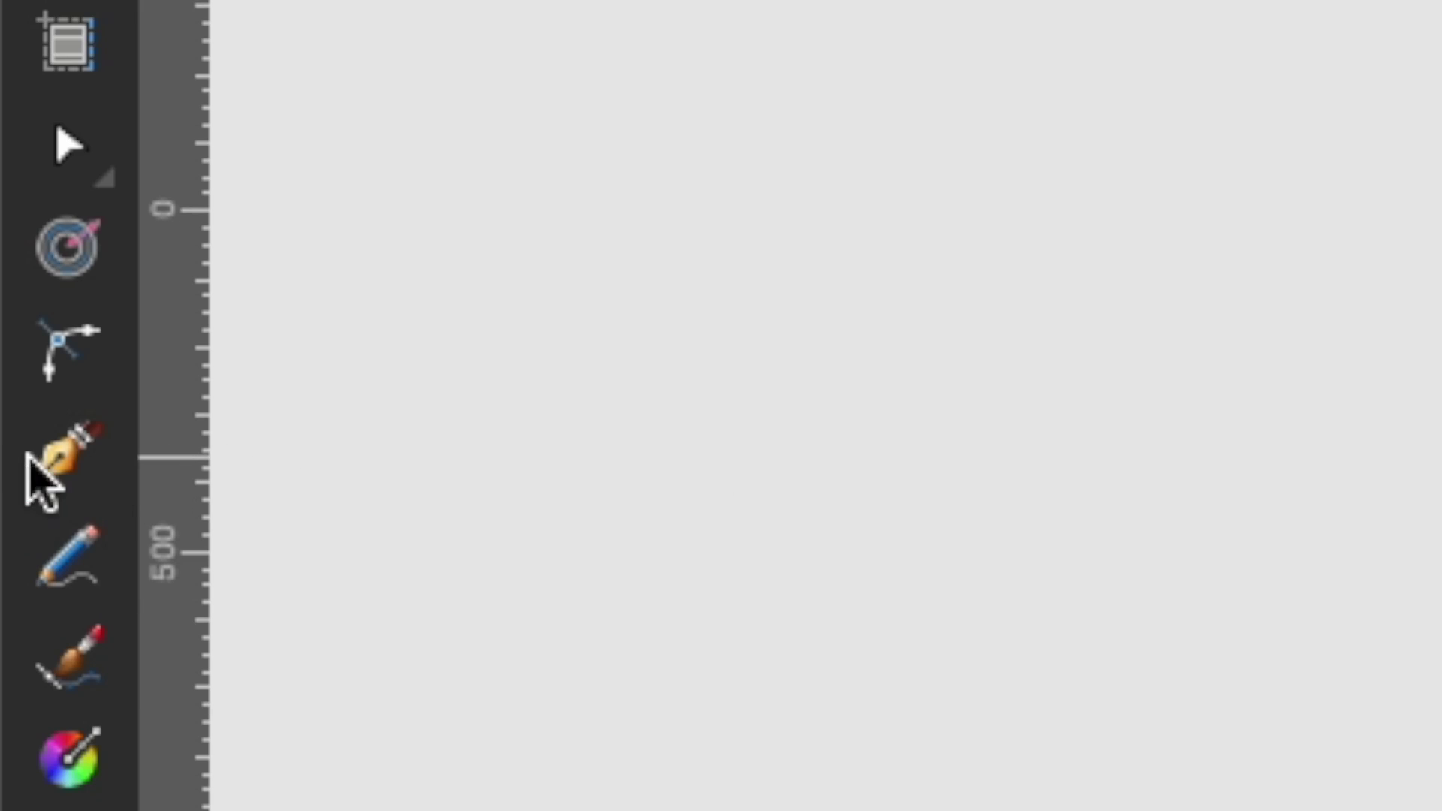
click(43, 458)
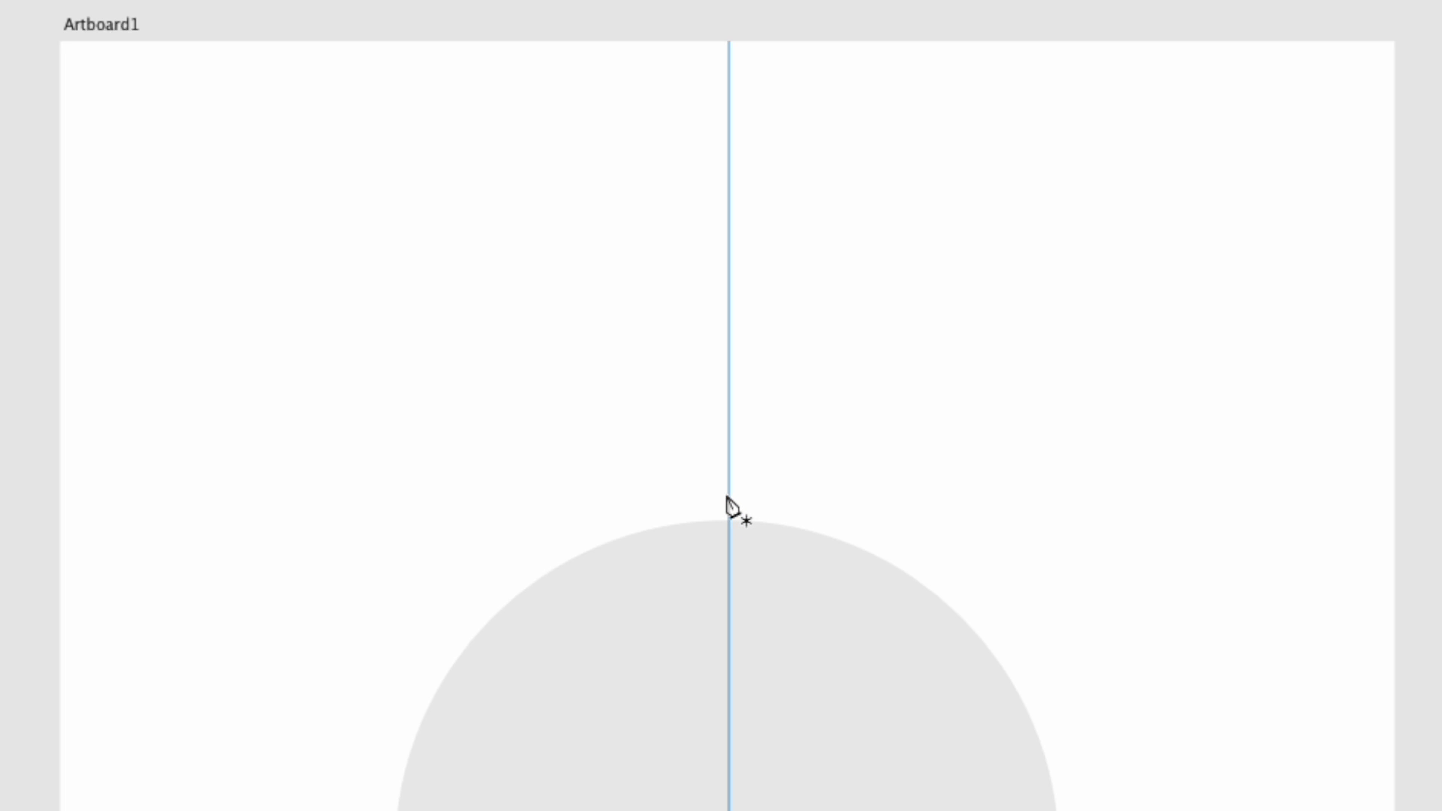
click(726, 495)
click(727, 305)
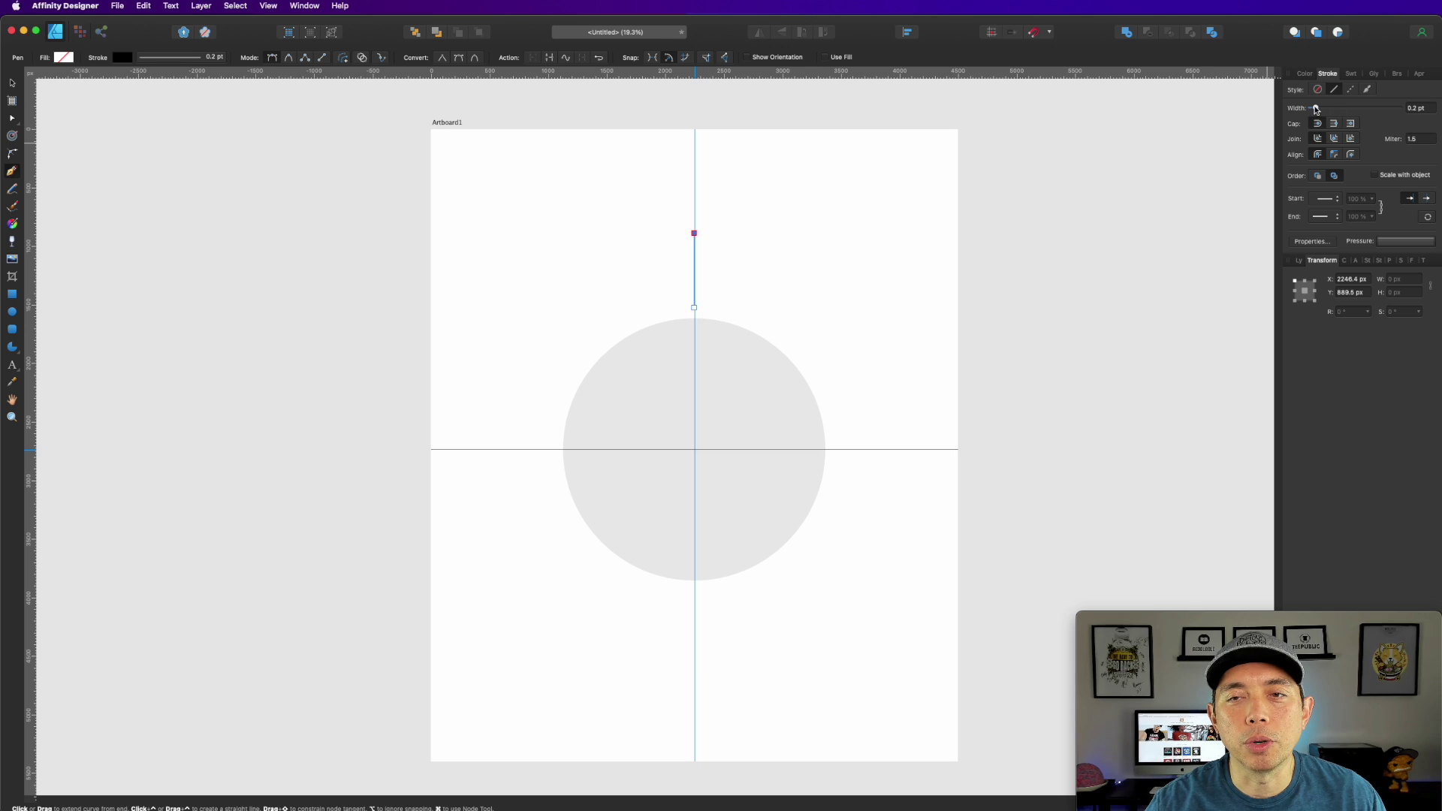
Thicken the line's black stroke to 14 pt
drag(1441, 0, 1441, 0)
drag(1325, 107, 1346, 104)
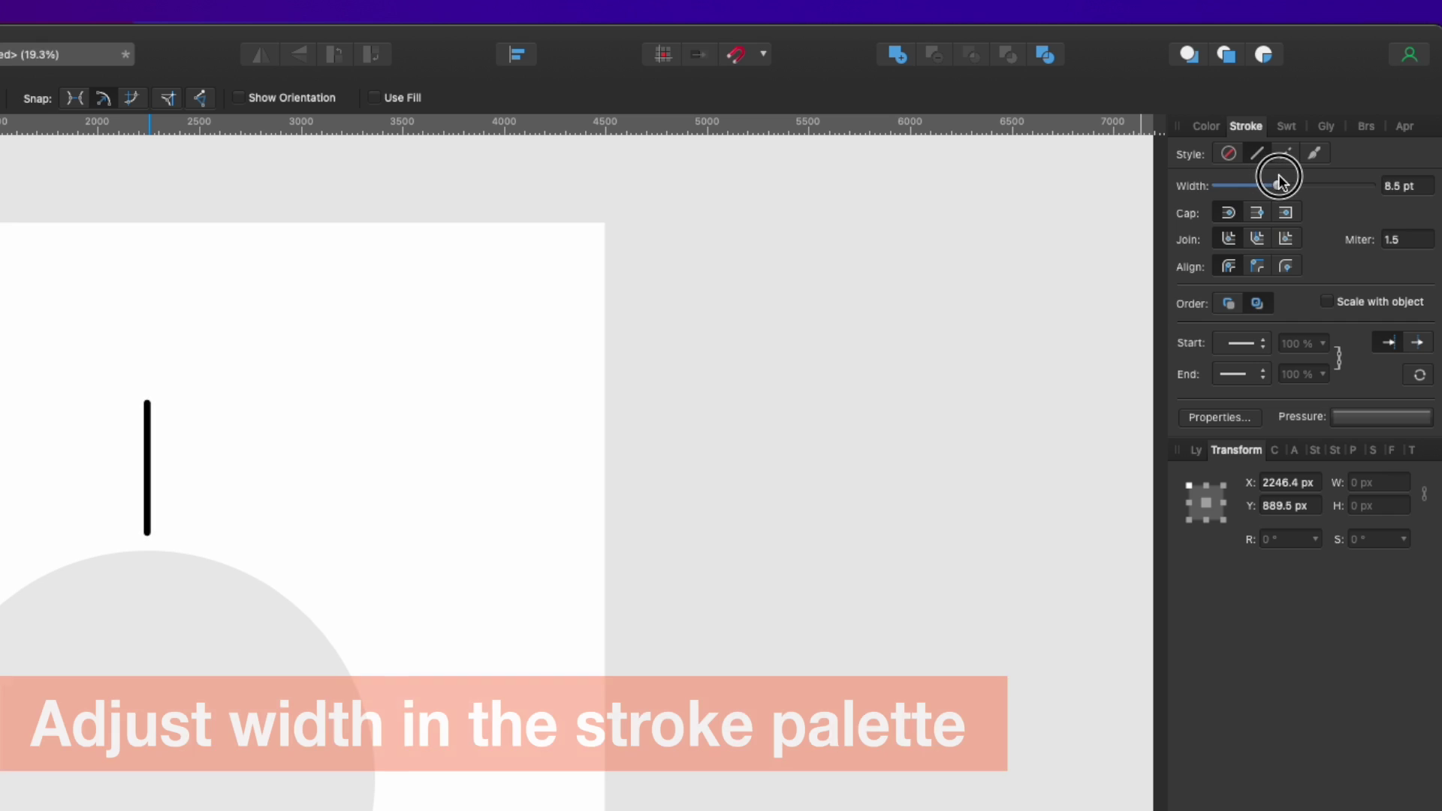
mouse_move(1278, 174)
mouse_down()
mouse_move(1317, 174)
mouse_move(1290, 185)
mouse_up()
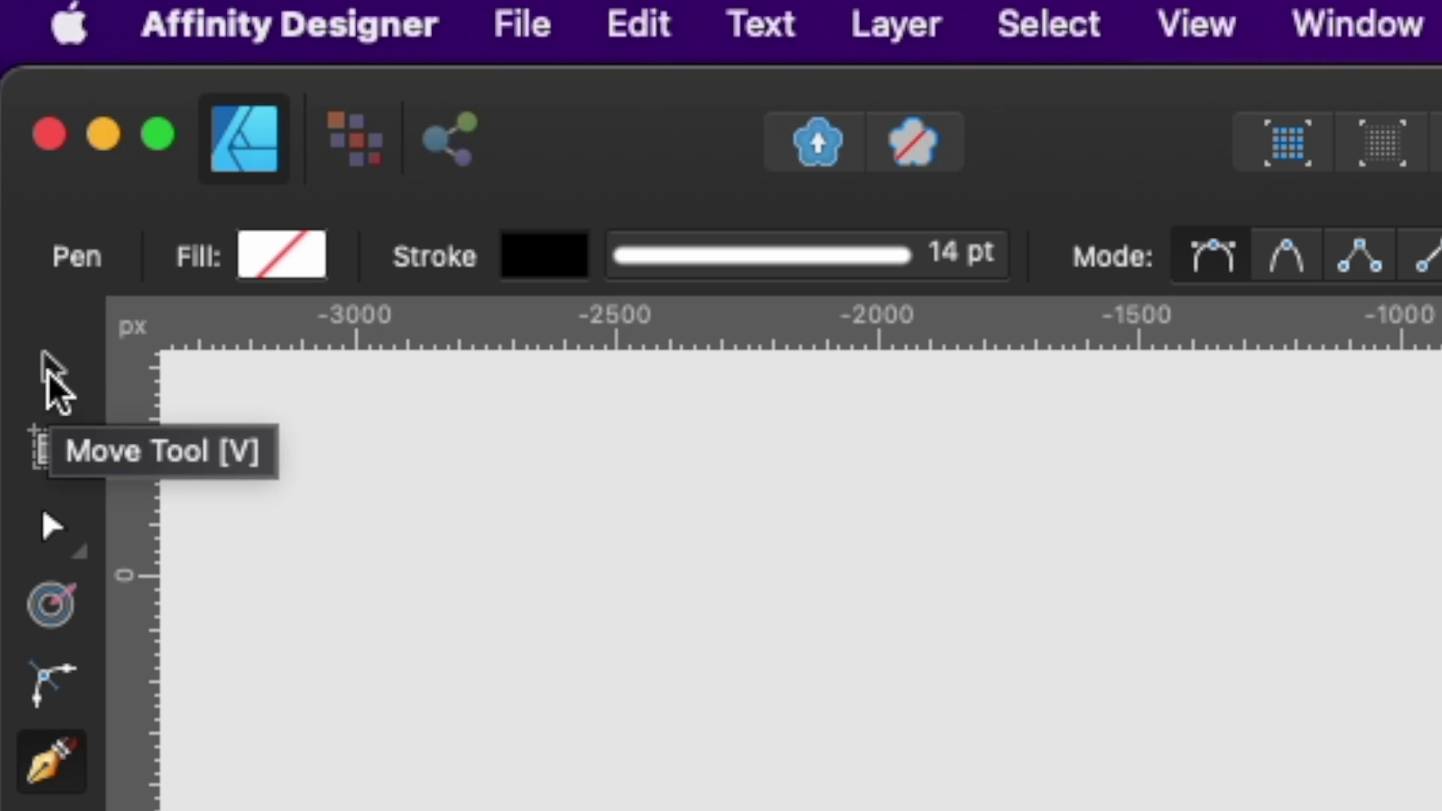
click(48, 371)
Duplicate the 14 pt line in place with Cmd+J and confirm two lines in Layers
key(Escape)
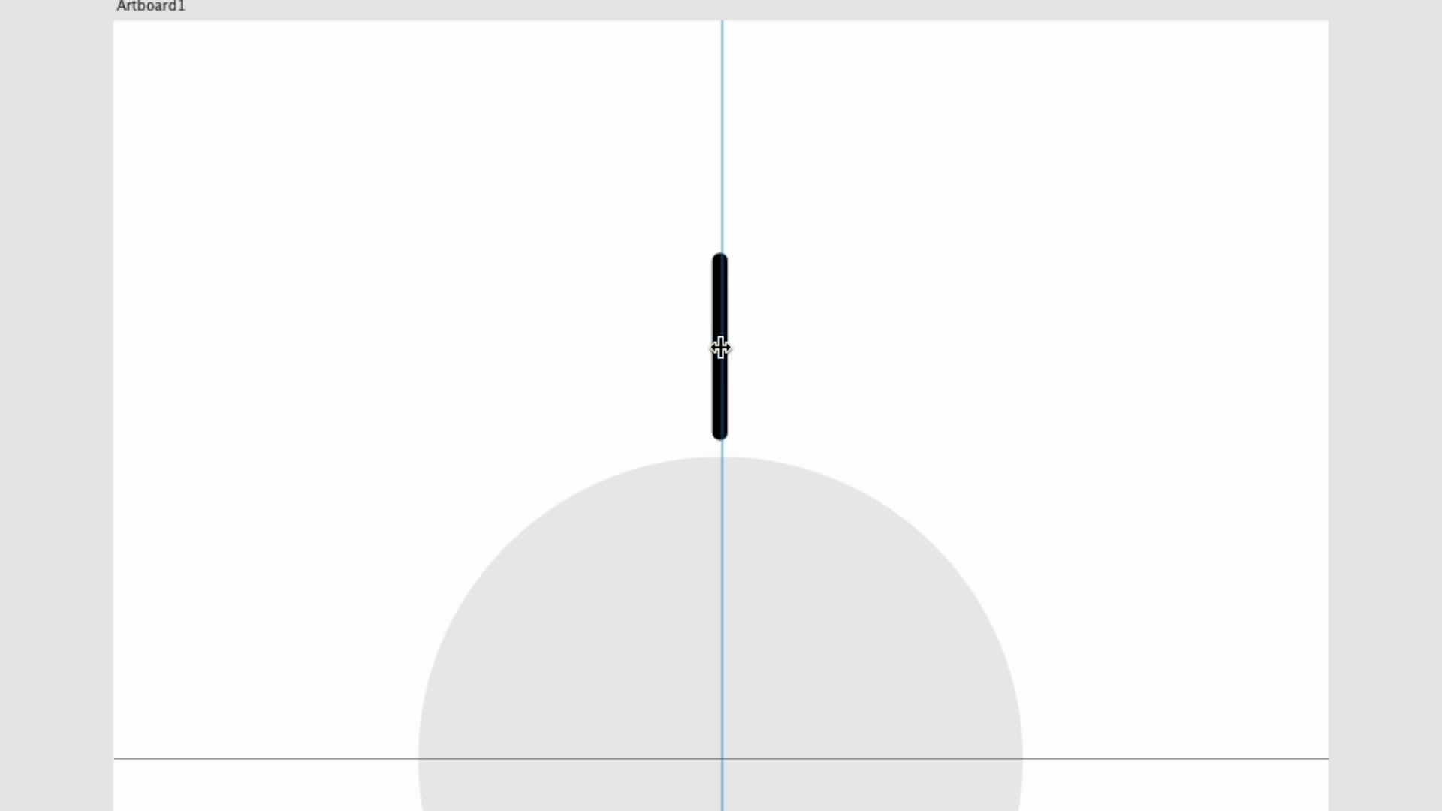
click(720, 347)
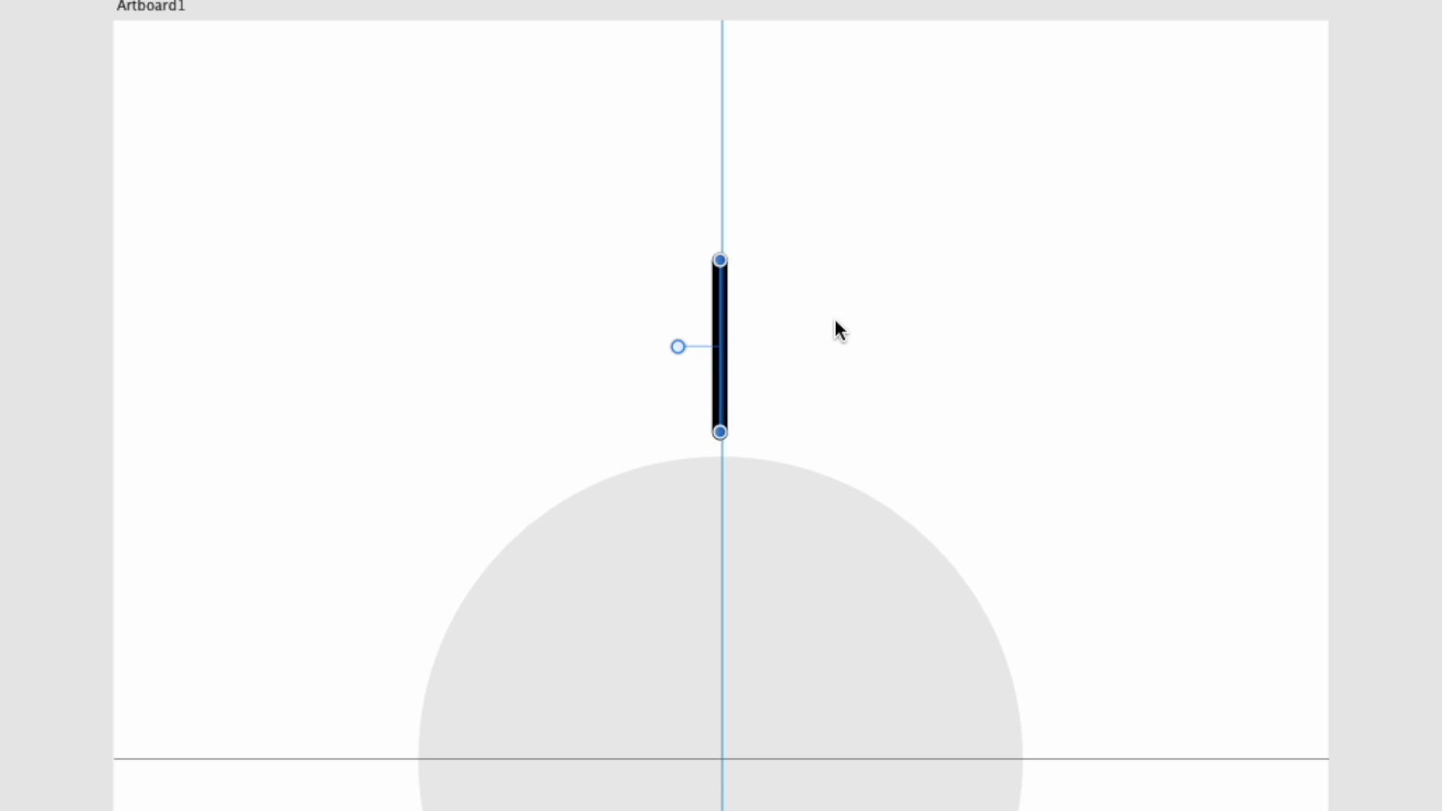
key(super+j)
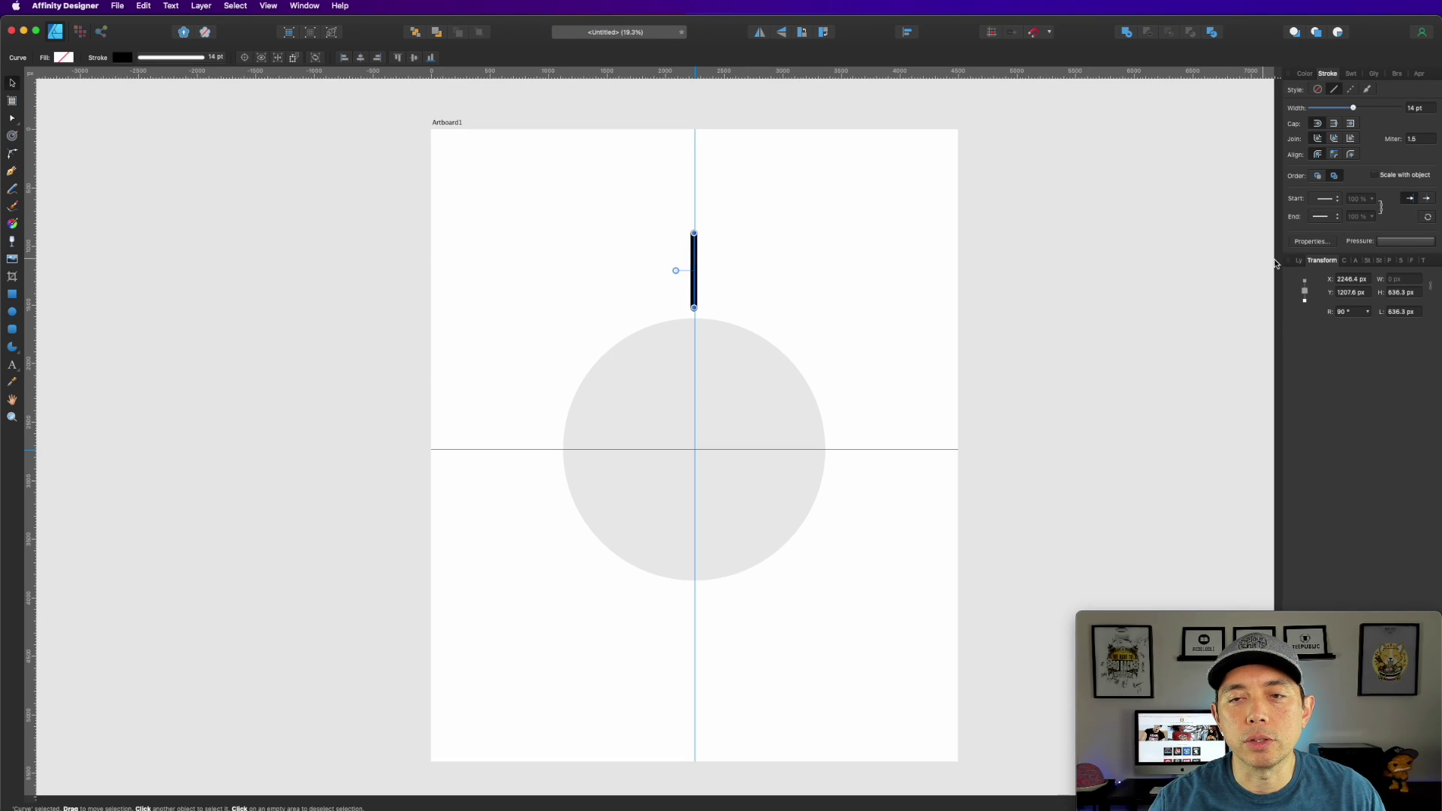
click(1299, 259)
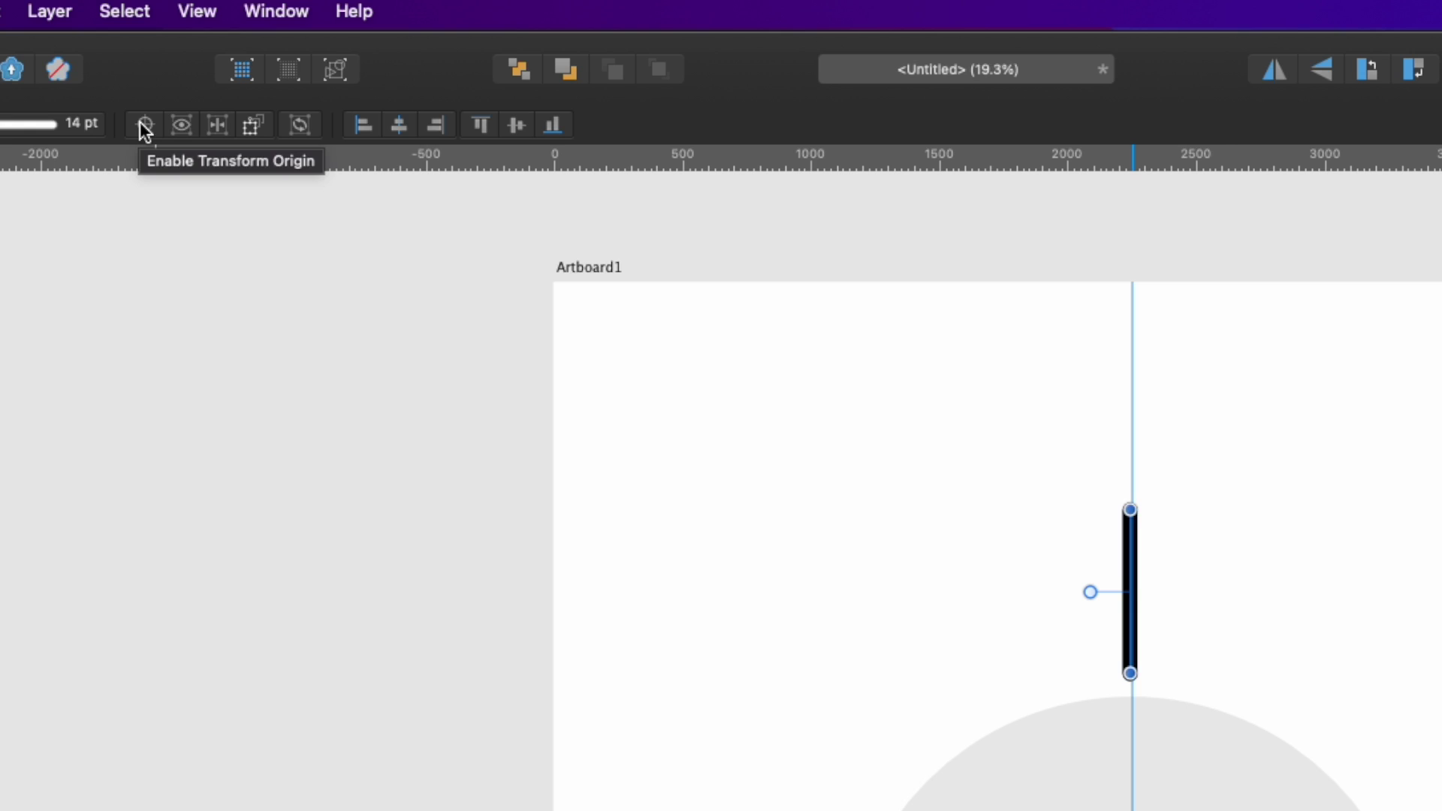
Enable the transform origin and move the line's pivot down to the circle's centre
click(144, 127)
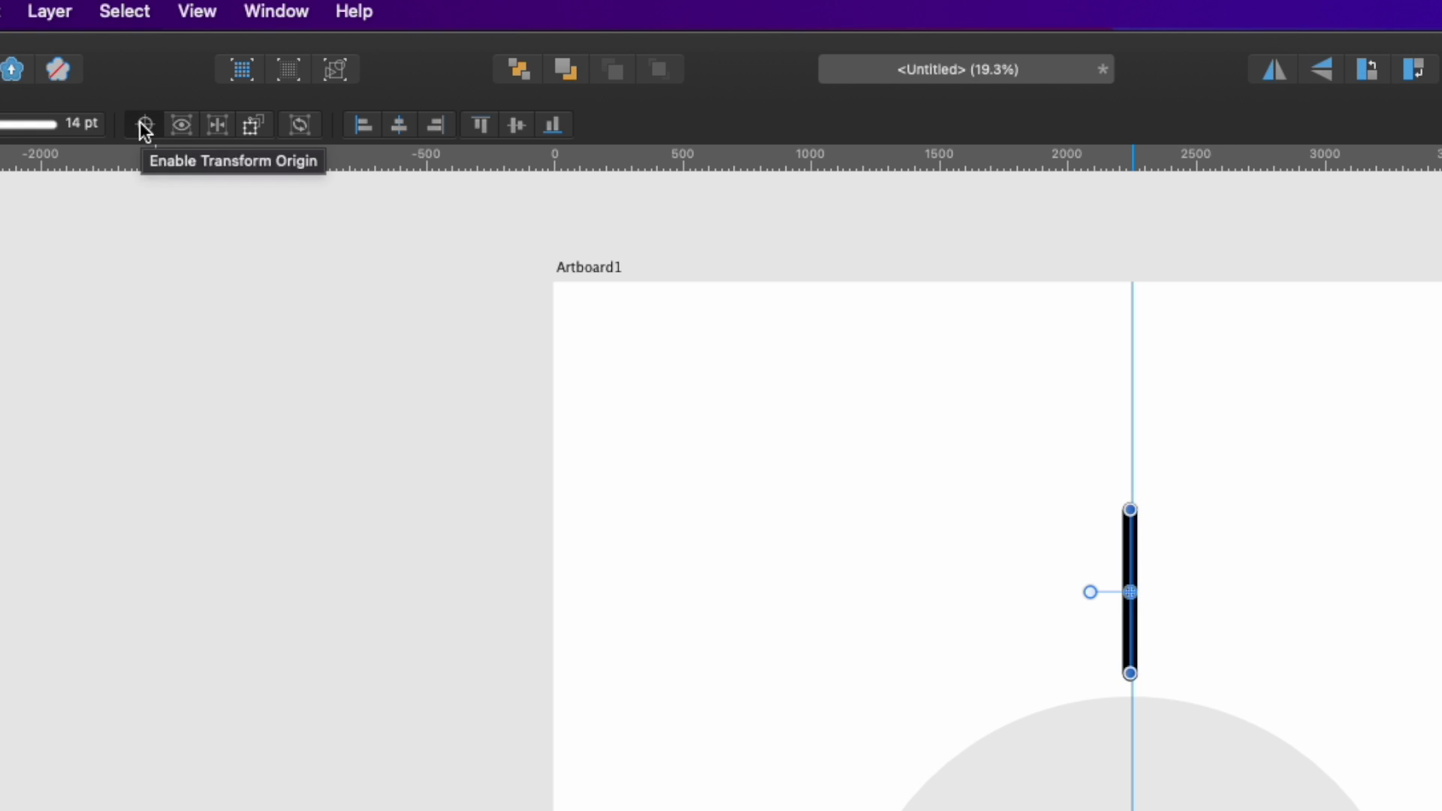
click(1131, 586)
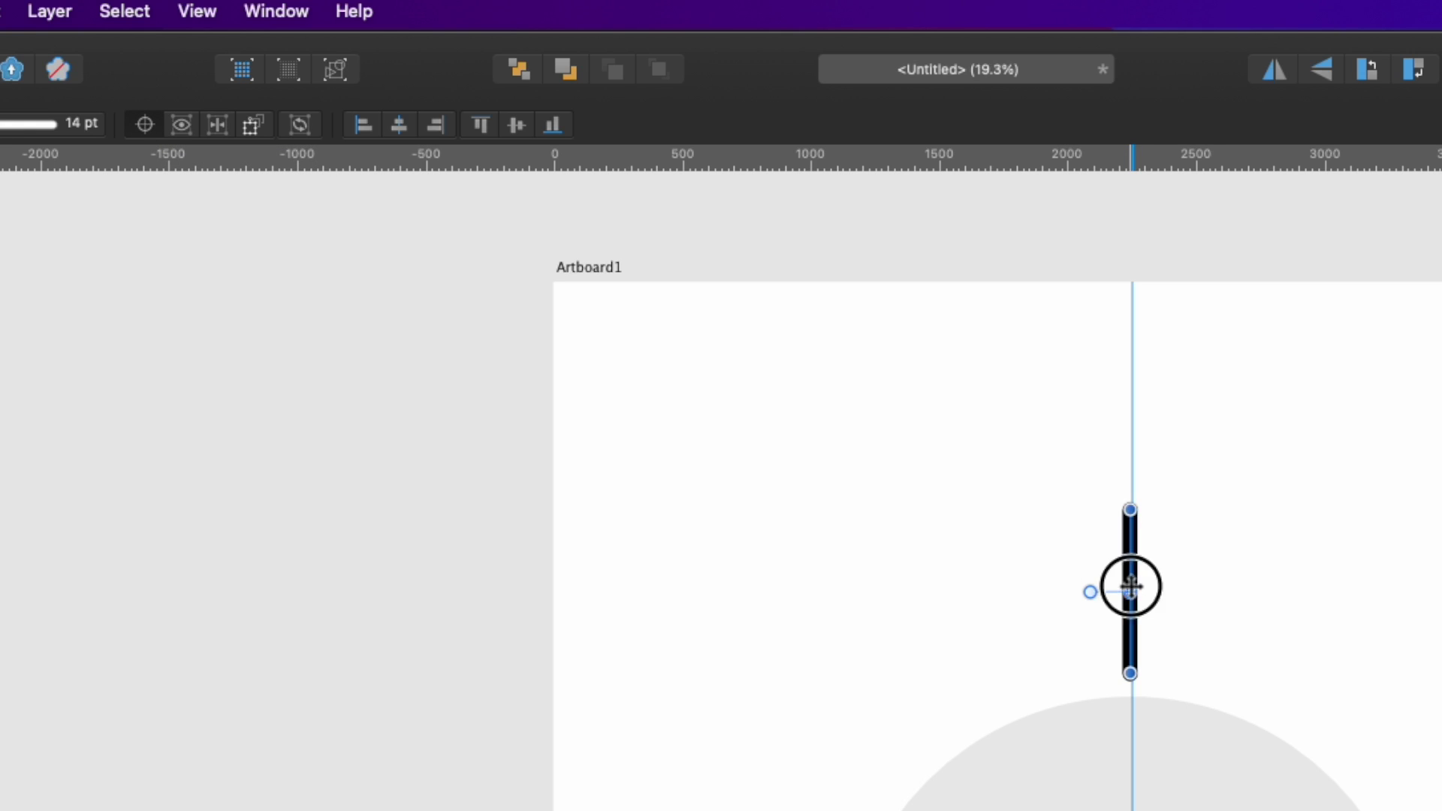
mouse_move(1130, 590)
mouse_down()
mouse_move(1159, 810)
mouse_move(1131, 810)
mouse_up()
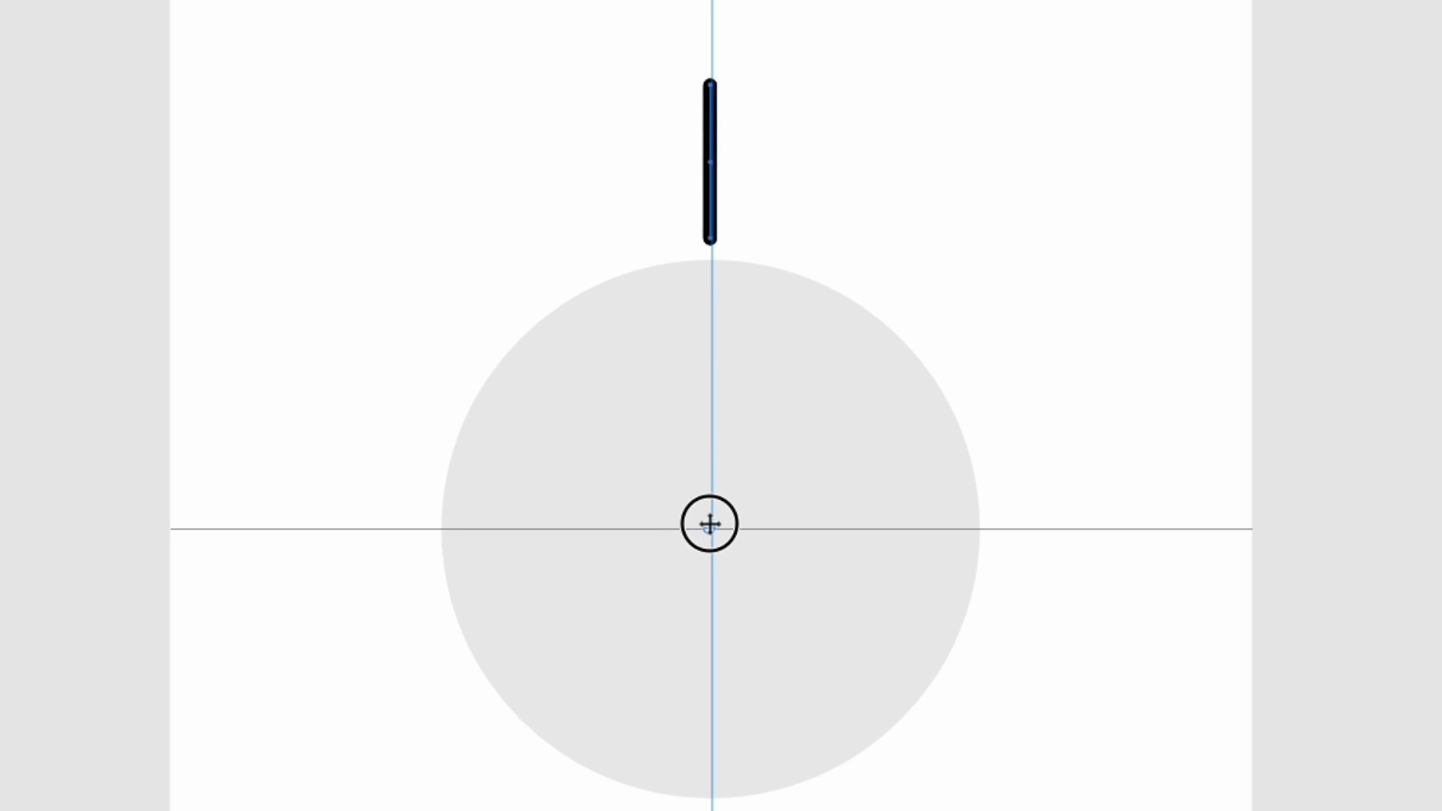
click(710, 524)
click(709, 524)
click(711, 525)
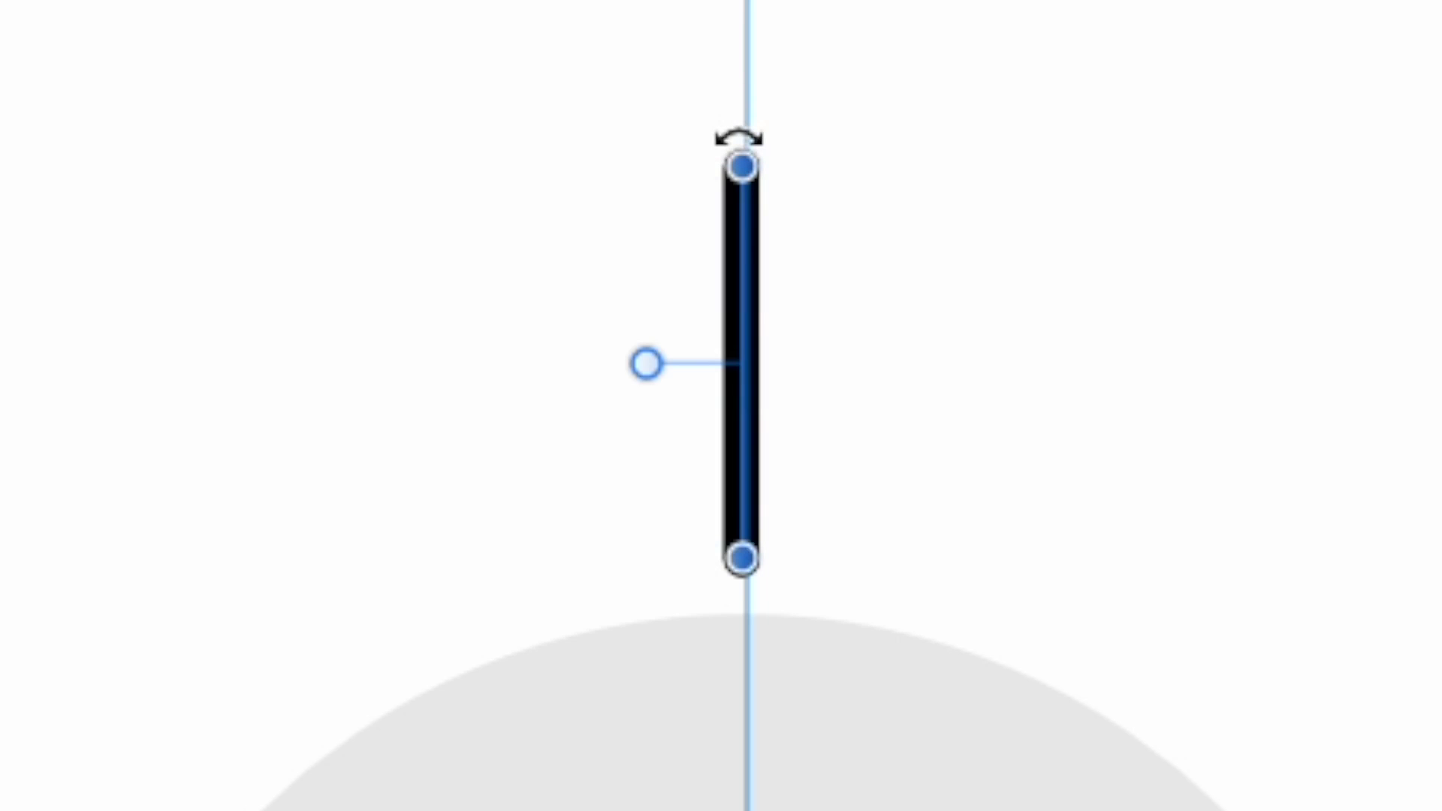
Rotate the duplicate line to 100° around the circle's centre, beside the original
drag(739, 137, 543, 189)
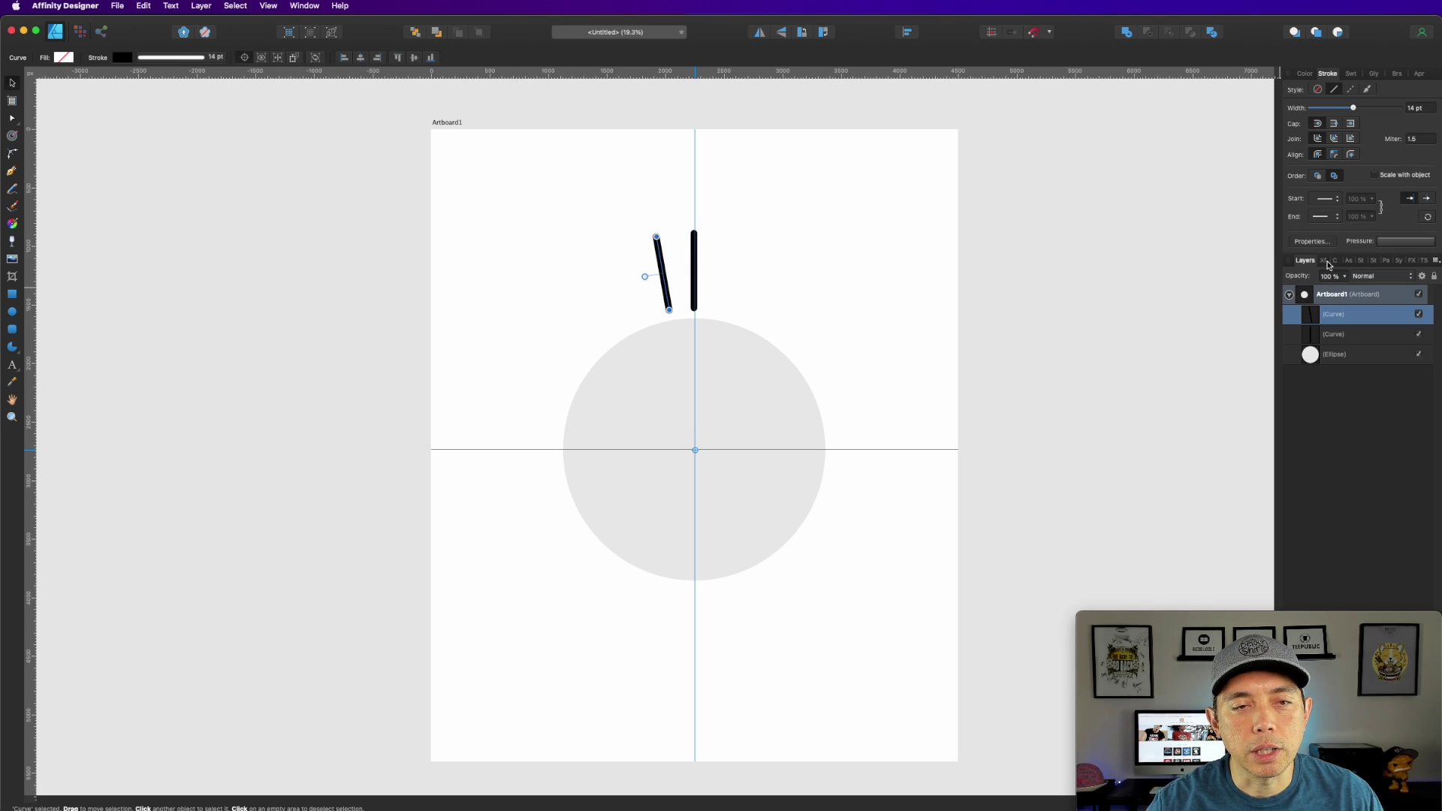
click(1327, 261)
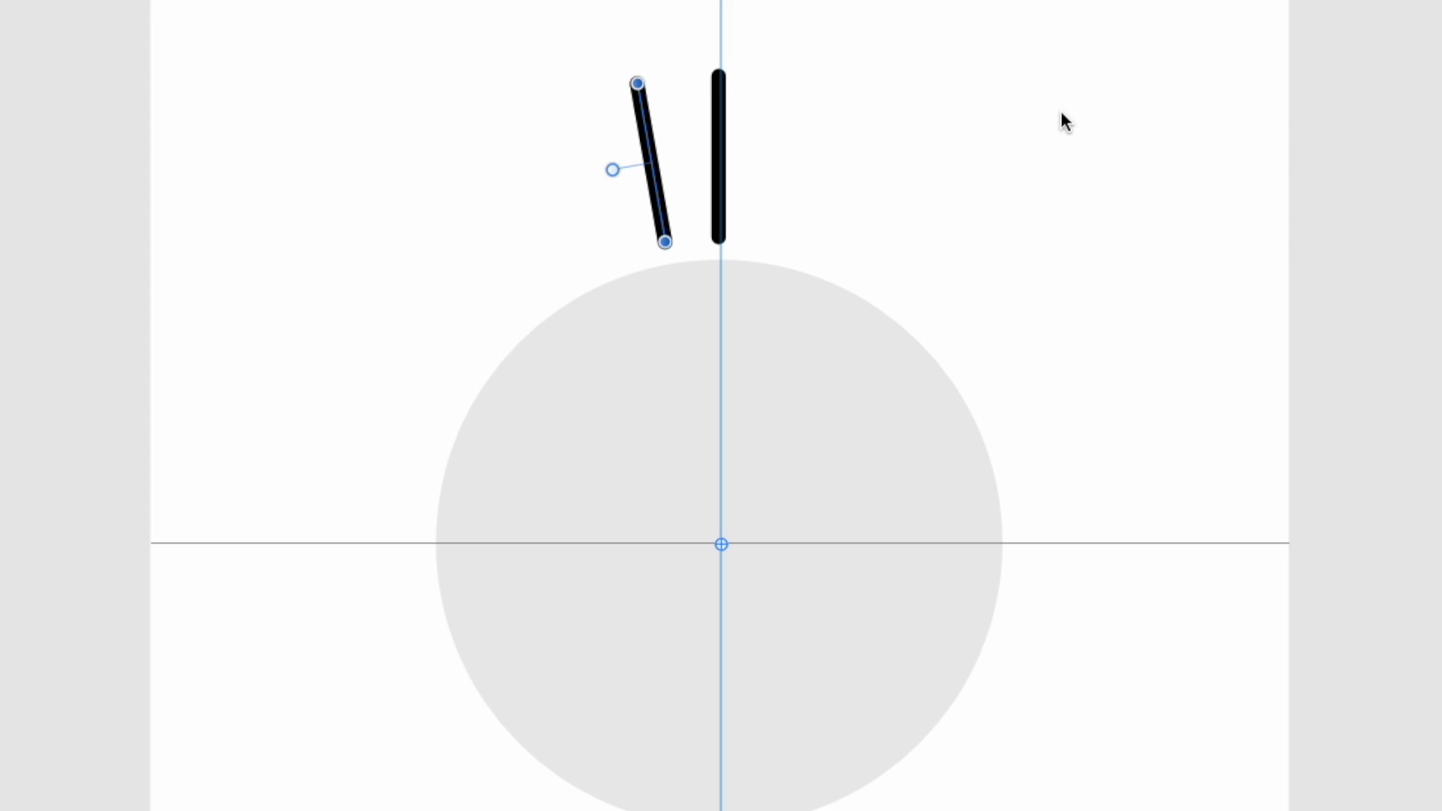
Repeat the rotated duplicate six times with Cmd+J to ring the circle with rays
key(super+j)
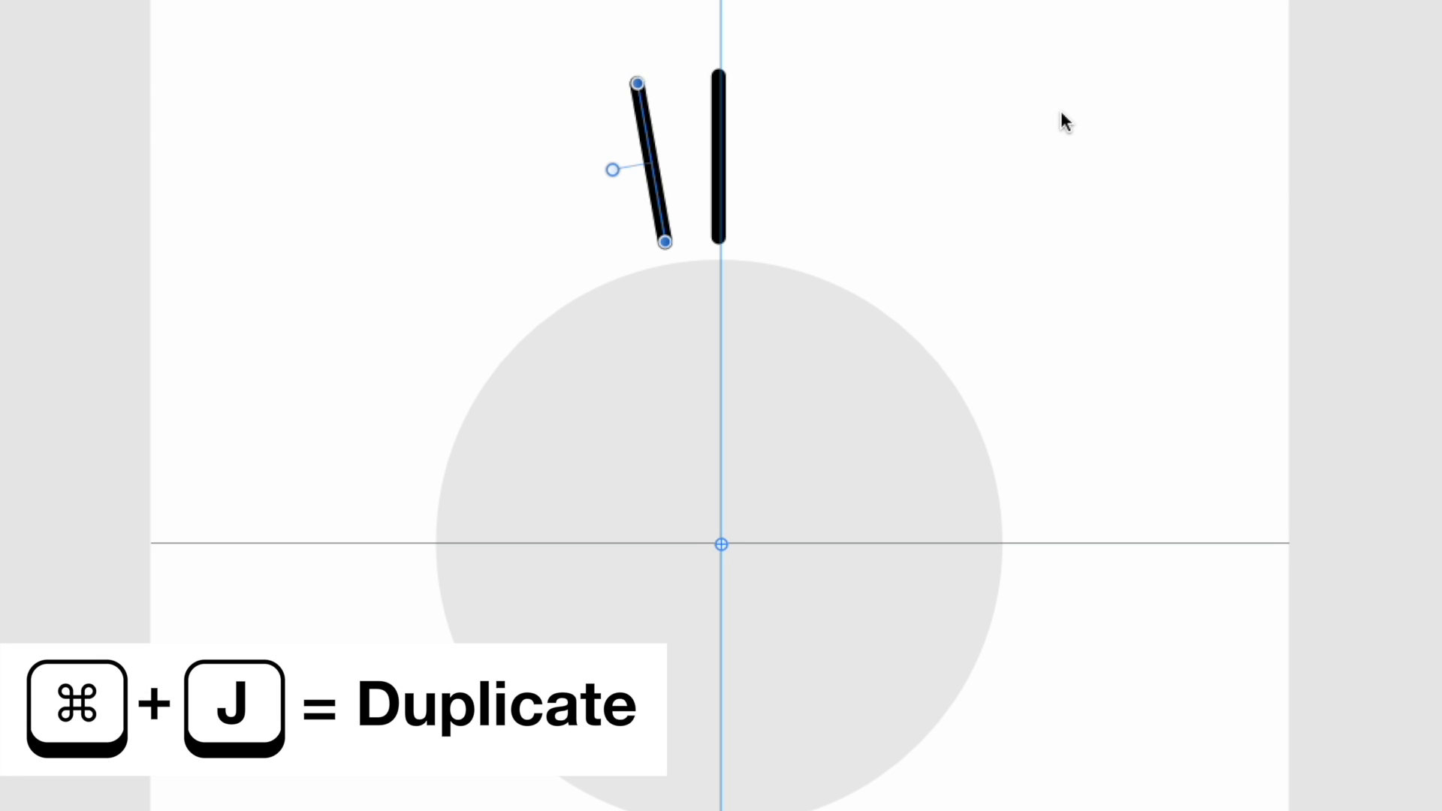
key(super+j)
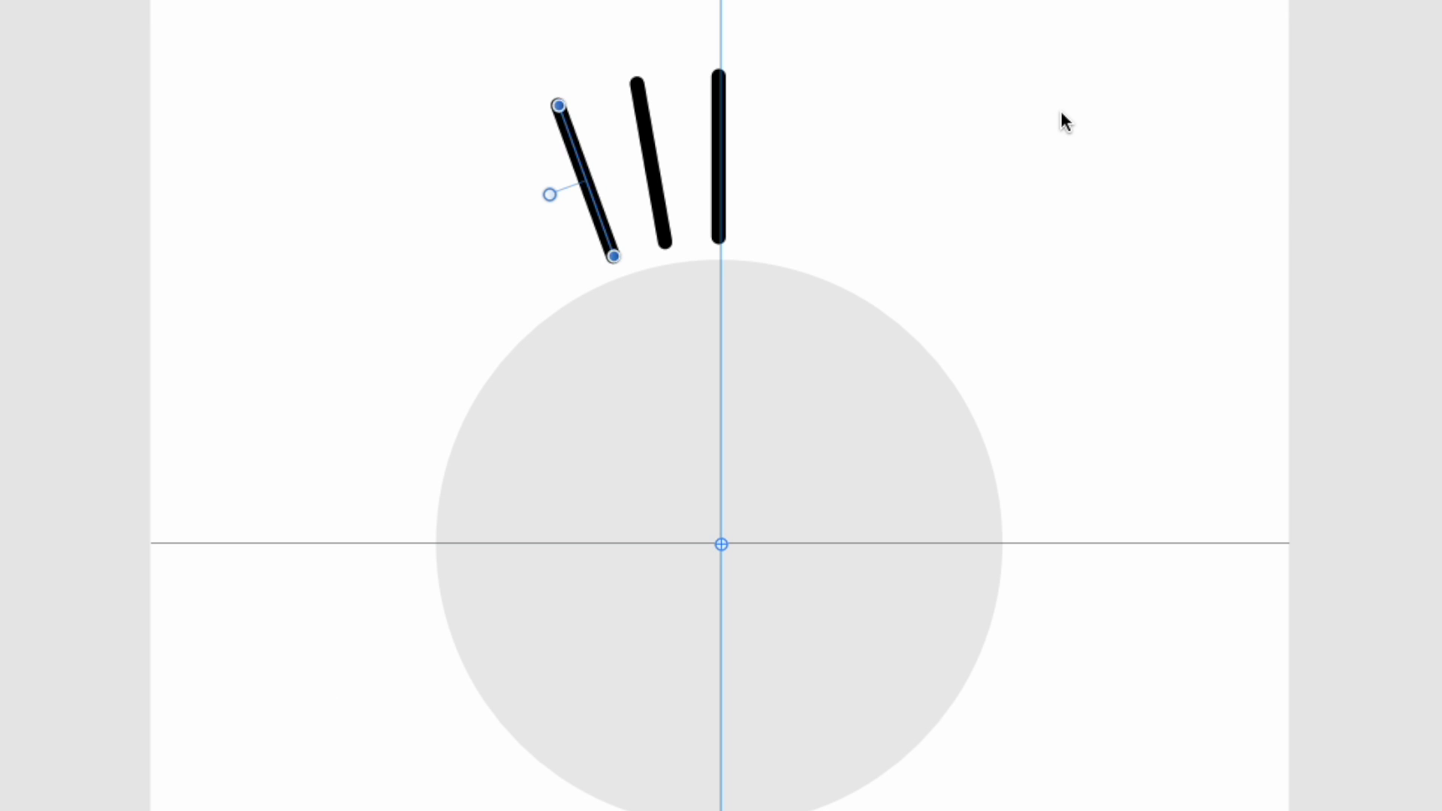
key(super+j)
key(super+j)
key(super+j)
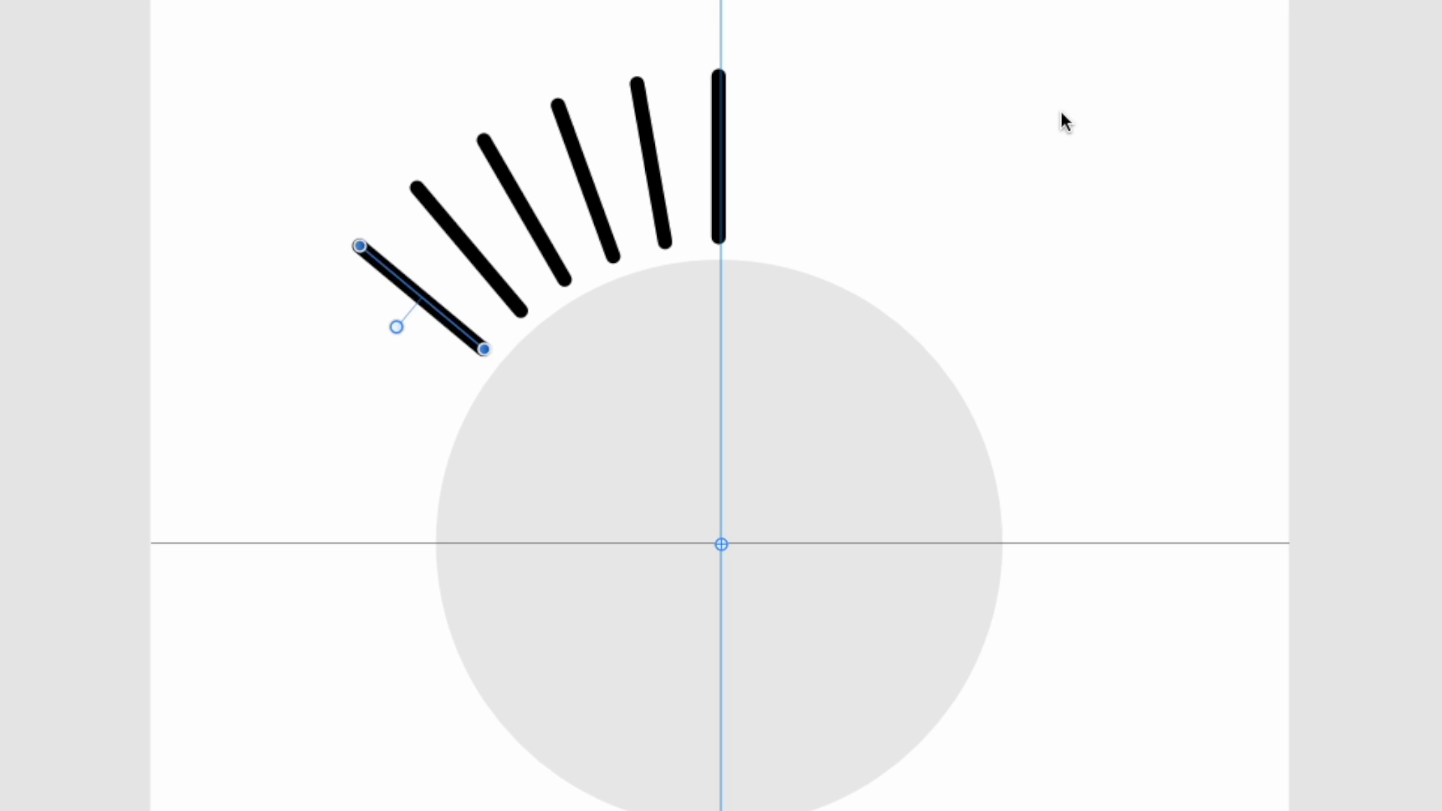
key(super+j)
key(super+j)
key(super+j)
key(super+j)
key(super+j)
key(super+j)
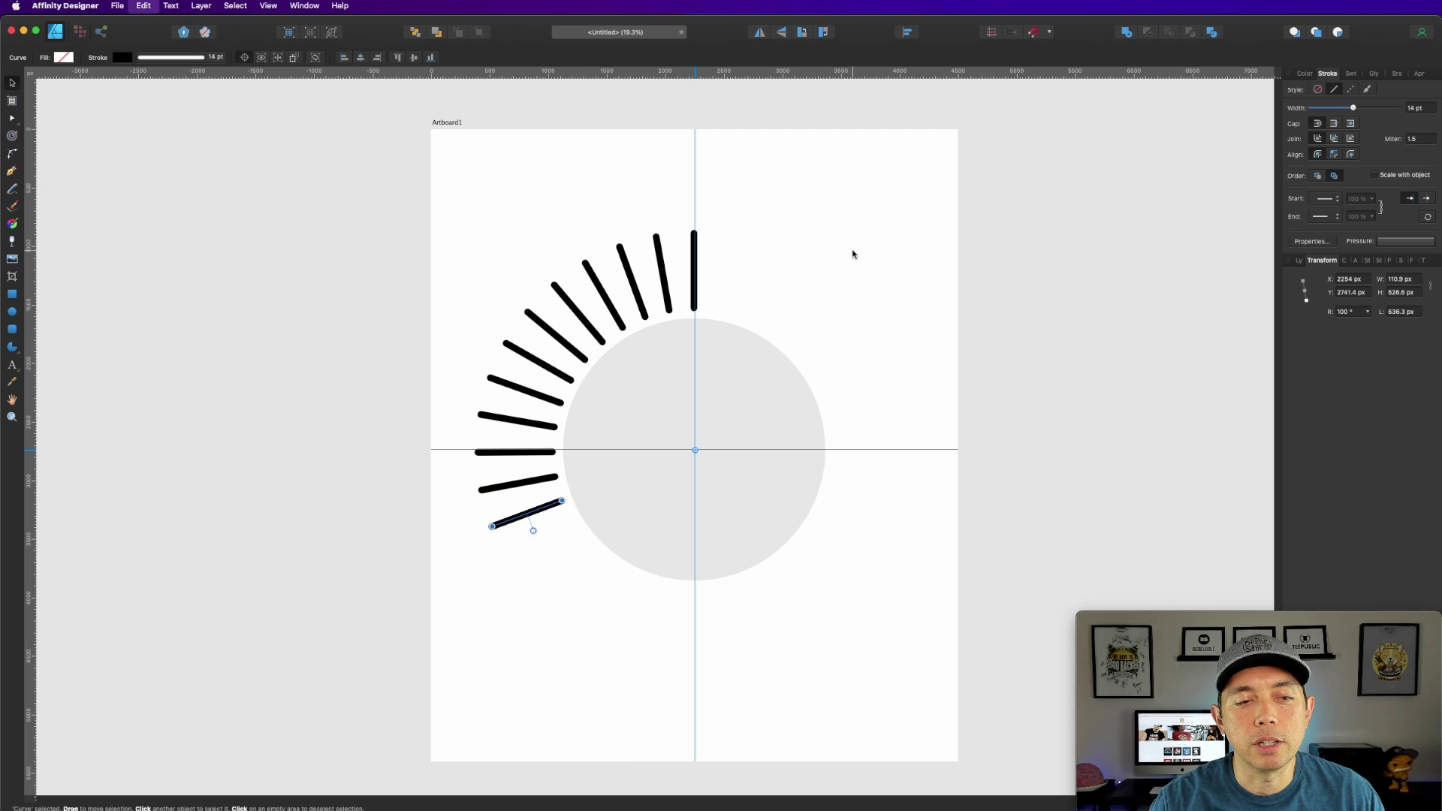
key(super+j)
key(super+j)
key(super+j)
key(super+j)
key(super+j)
key(super+j)
key(super+j)
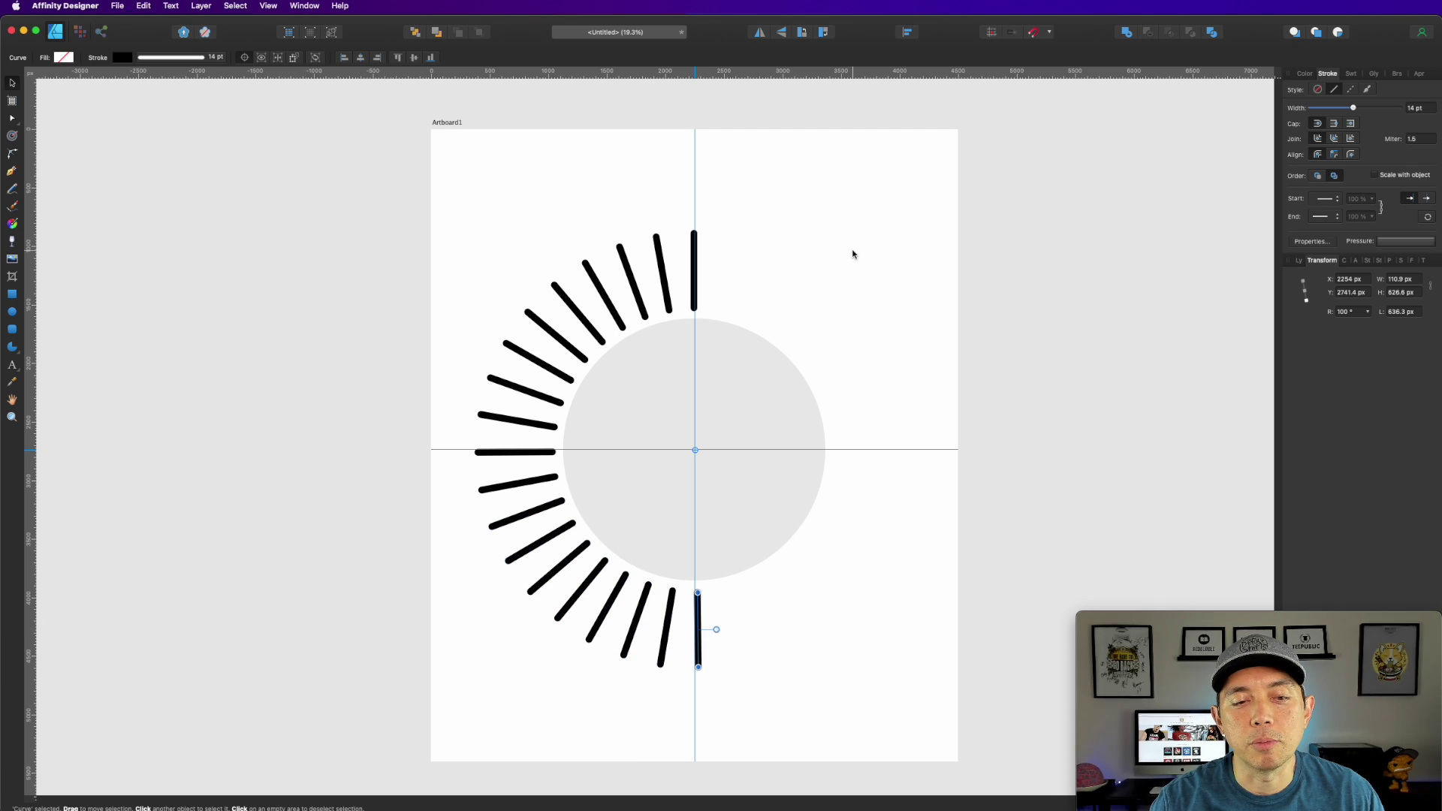
key(super+j)
key(super+j)
key(super+j)
key(super+j)
key(super+j)
key(super+j)
key(super+j)
key(super+j)
key(super+j)
key(super+j)
key(super+j)
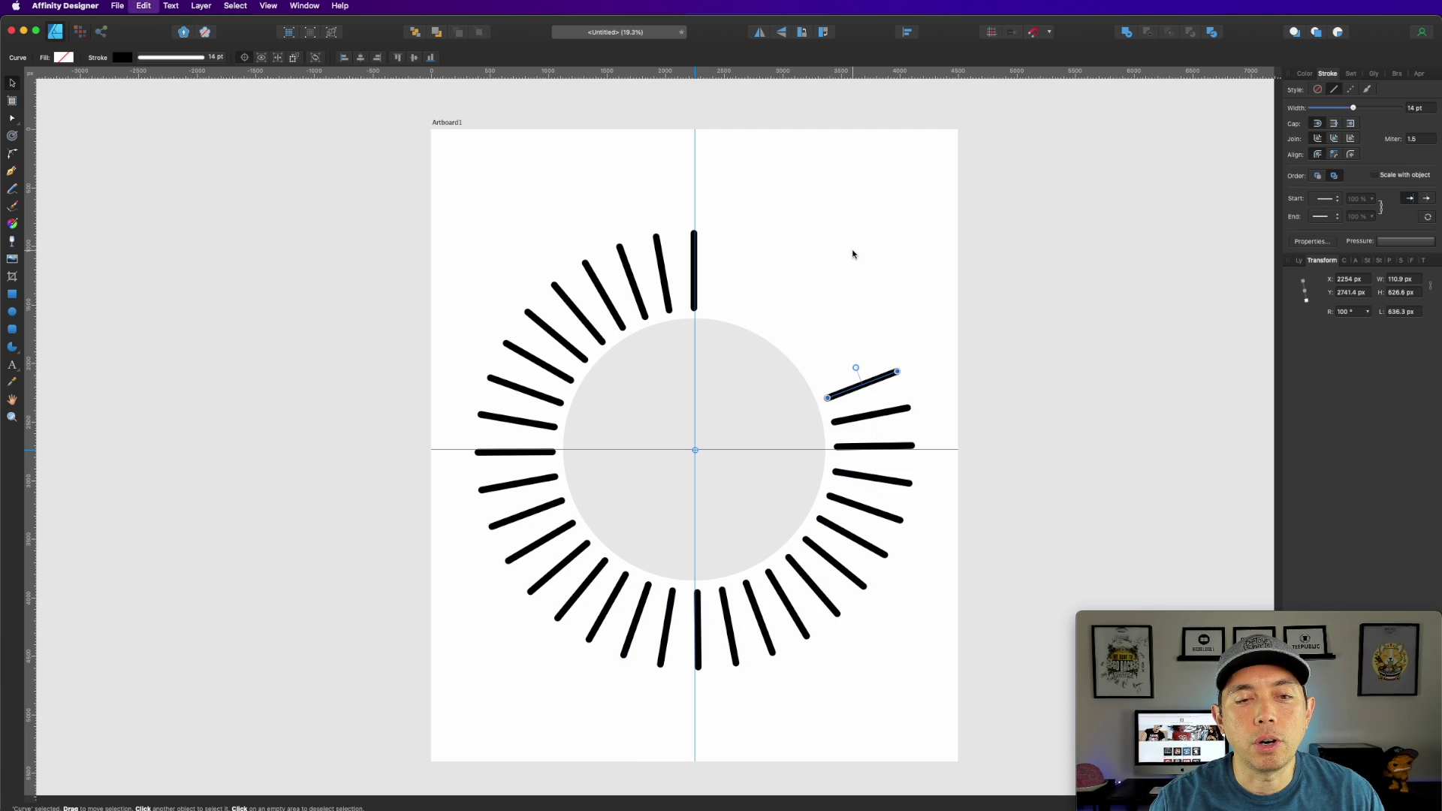
key(super+j)
key(super+j)
key(super+j)
key(super+j)
key(super+j)
key(super+j)
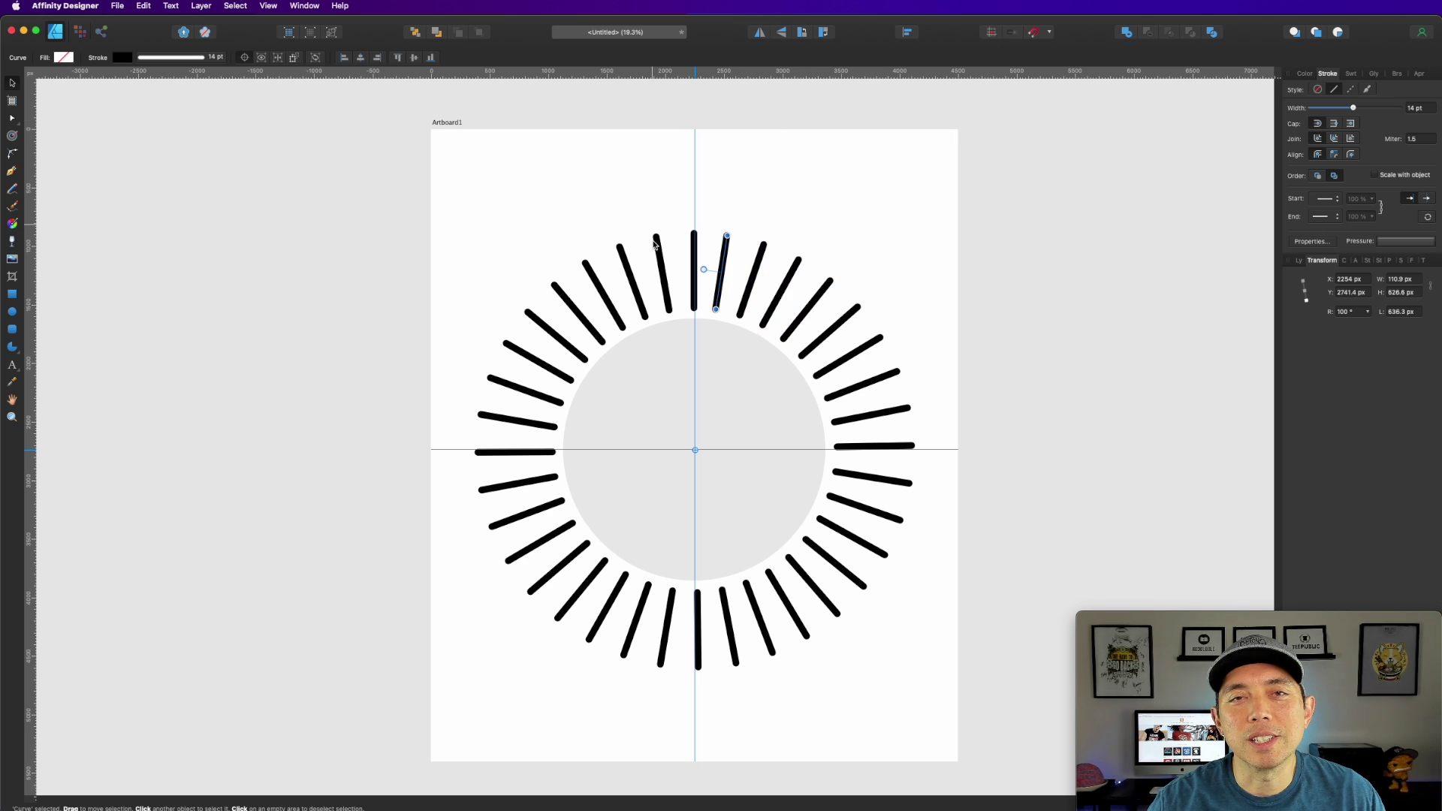
Shorten the upper-left and left rays to about 355.5, 435.9, 376.0 and 450.2 px
click(740, 180)
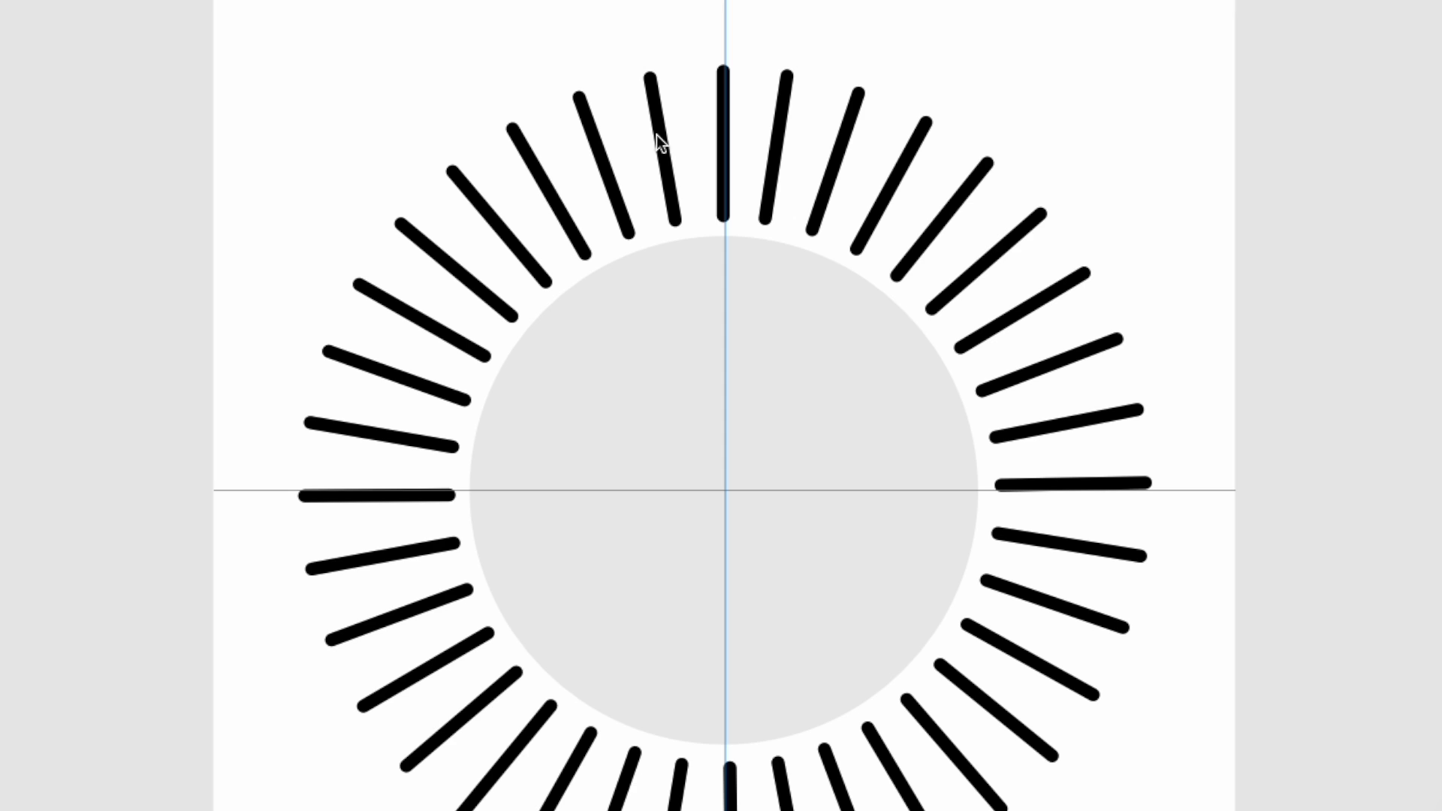
click(658, 135)
drag(651, 78, 661, 139)
click(529, 154)
drag(512, 128, 544, 183)
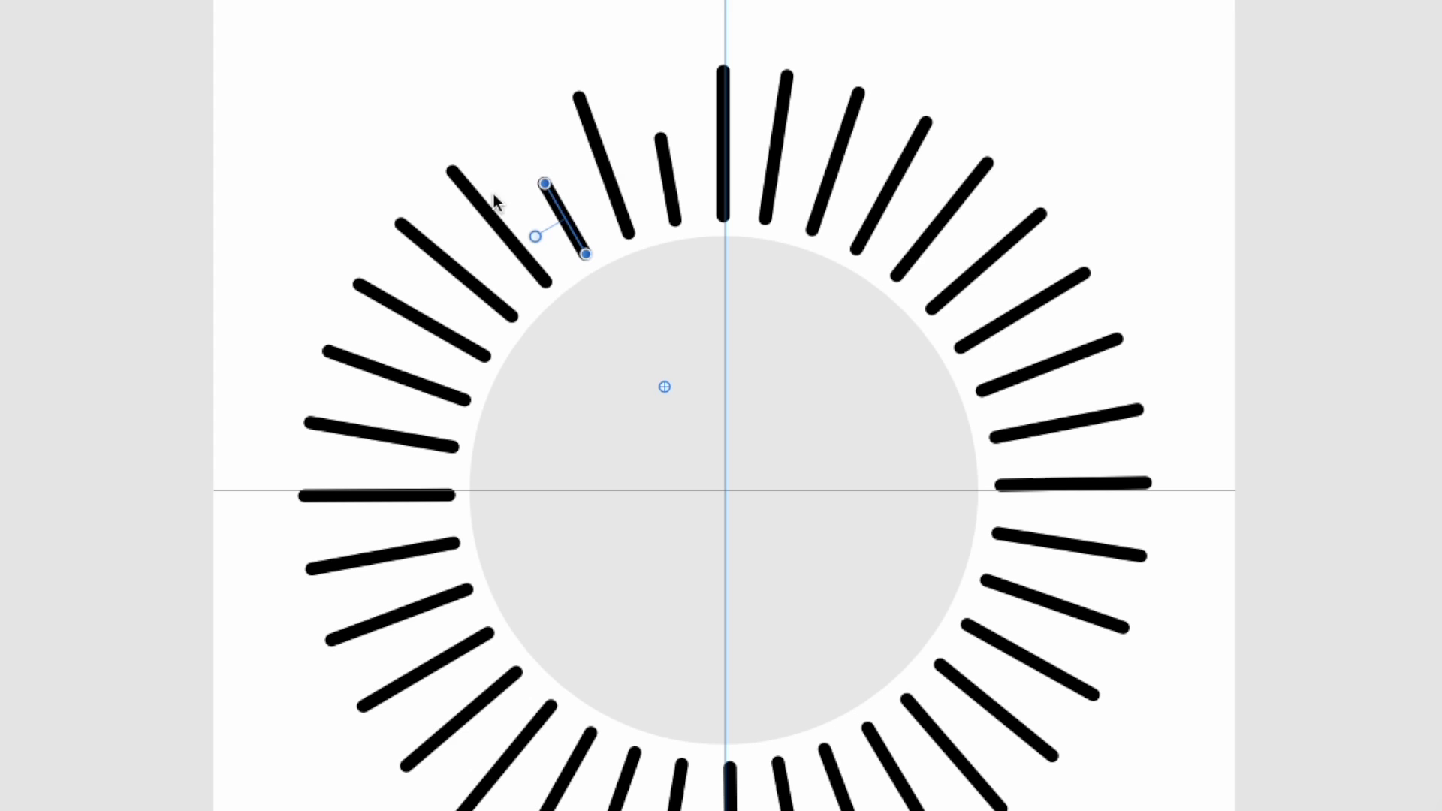
click(436, 251)
drag(400, 224, 451, 268)
drag(326, 351, 385, 369)
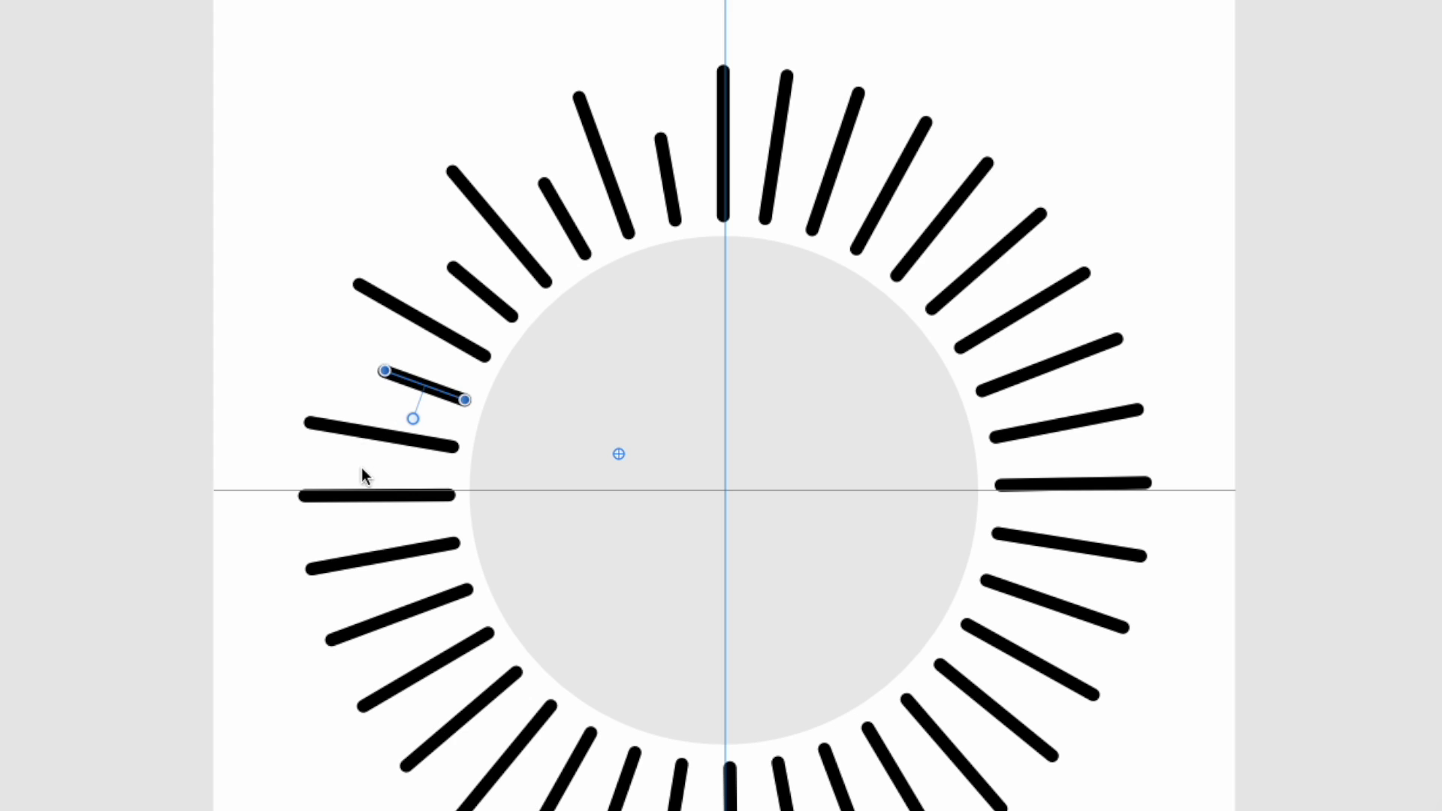
click(319, 499)
drag(302, 495, 347, 496)
Shorten the lower-left rays from their outer ends, one to about 323.1 px
click(358, 636)
drag(331, 640, 414, 609)
click(421, 751)
drag(406, 765, 461, 721)
drag(438, 576, 441, 575)
click(519, 683)
drag(502, 717, 529, 669)
Shorten the bottom and right-side rays, the horizontal right ray to 483.2 px
click(652, 715)
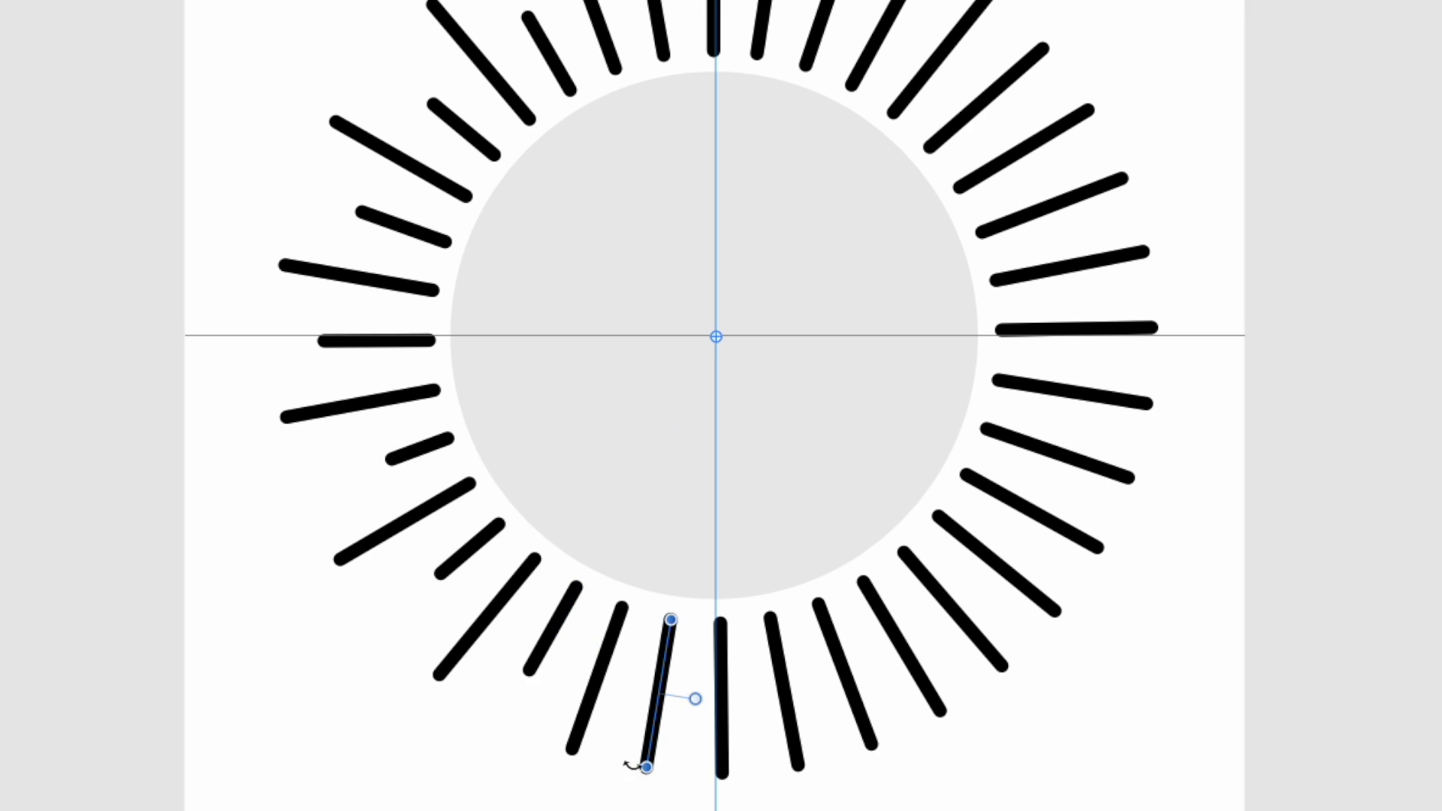
drag(645, 764, 651, 734)
click(795, 735)
drag(797, 763, 784, 683)
click(930, 695)
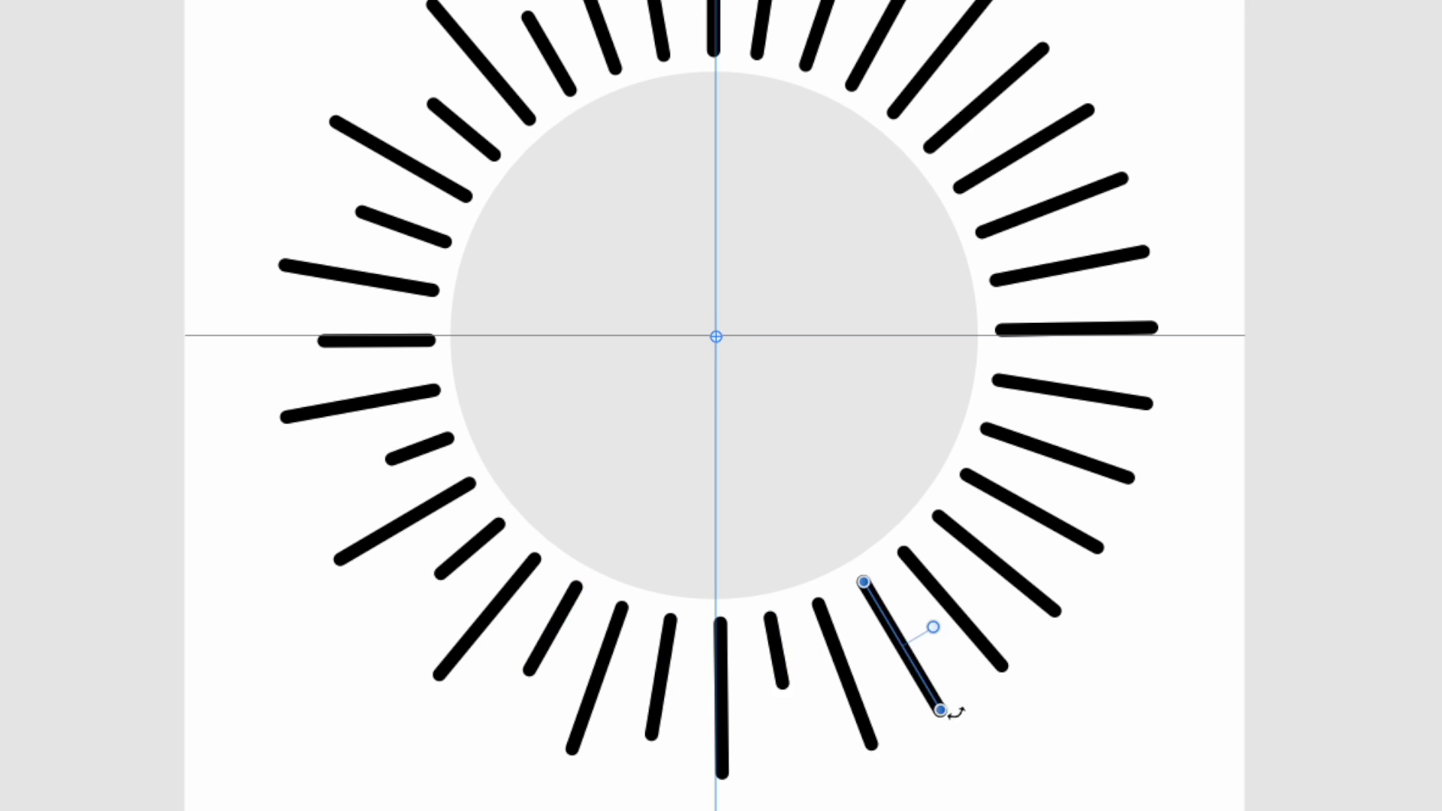
drag(941, 709, 910, 660)
click(1032, 584)
drag(1055, 611, 1010, 574)
click(1109, 471)
drag(1127, 475, 1074, 459)
click(1154, 328)
drag(1153, 328, 1076, 329)
Shorten the upper-right rays to about 376.3 and 458.7 px and the ray right of the top
click(1115, 184)
drag(1124, 179, 1047, 205)
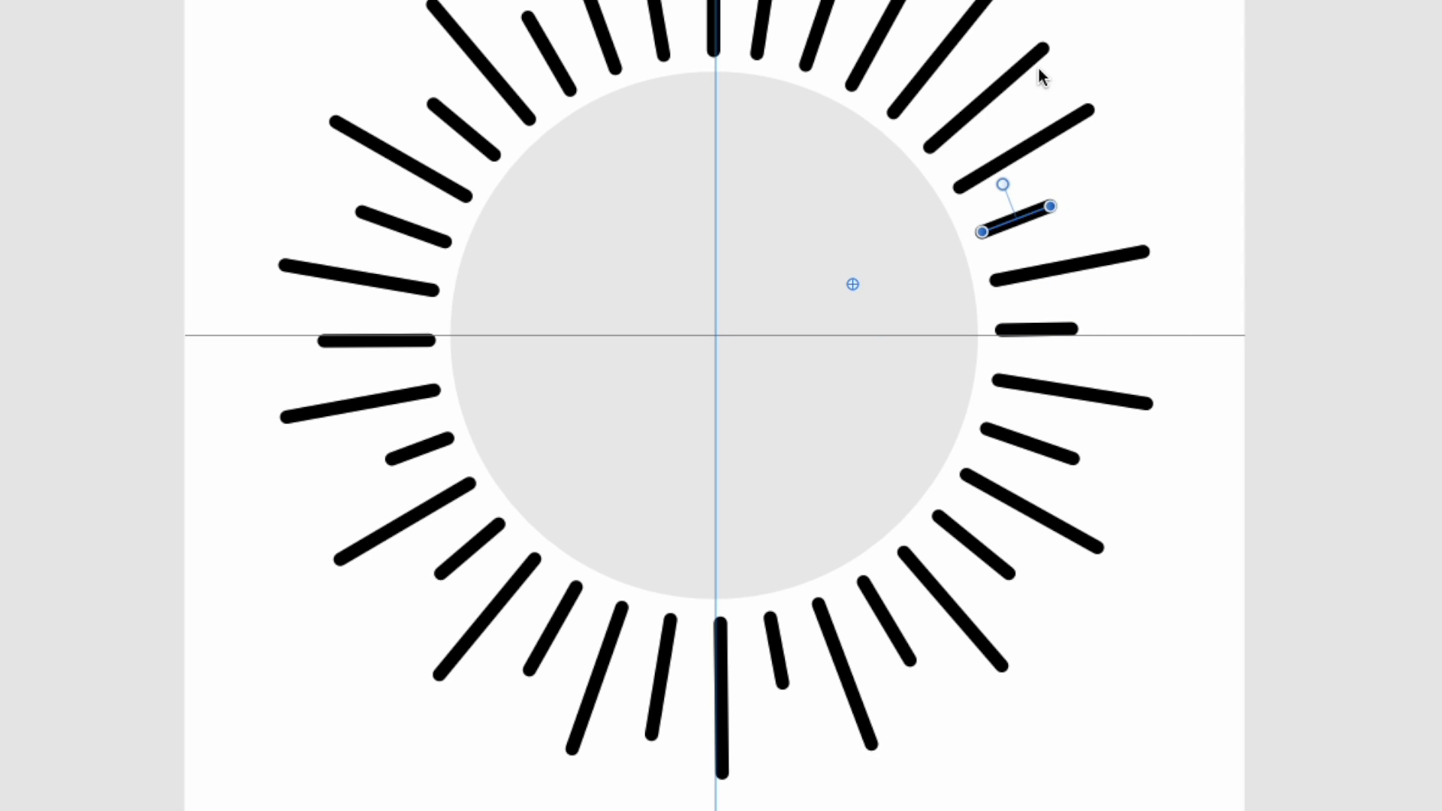
click(1039, 54)
drag(1044, 49, 1003, 84)
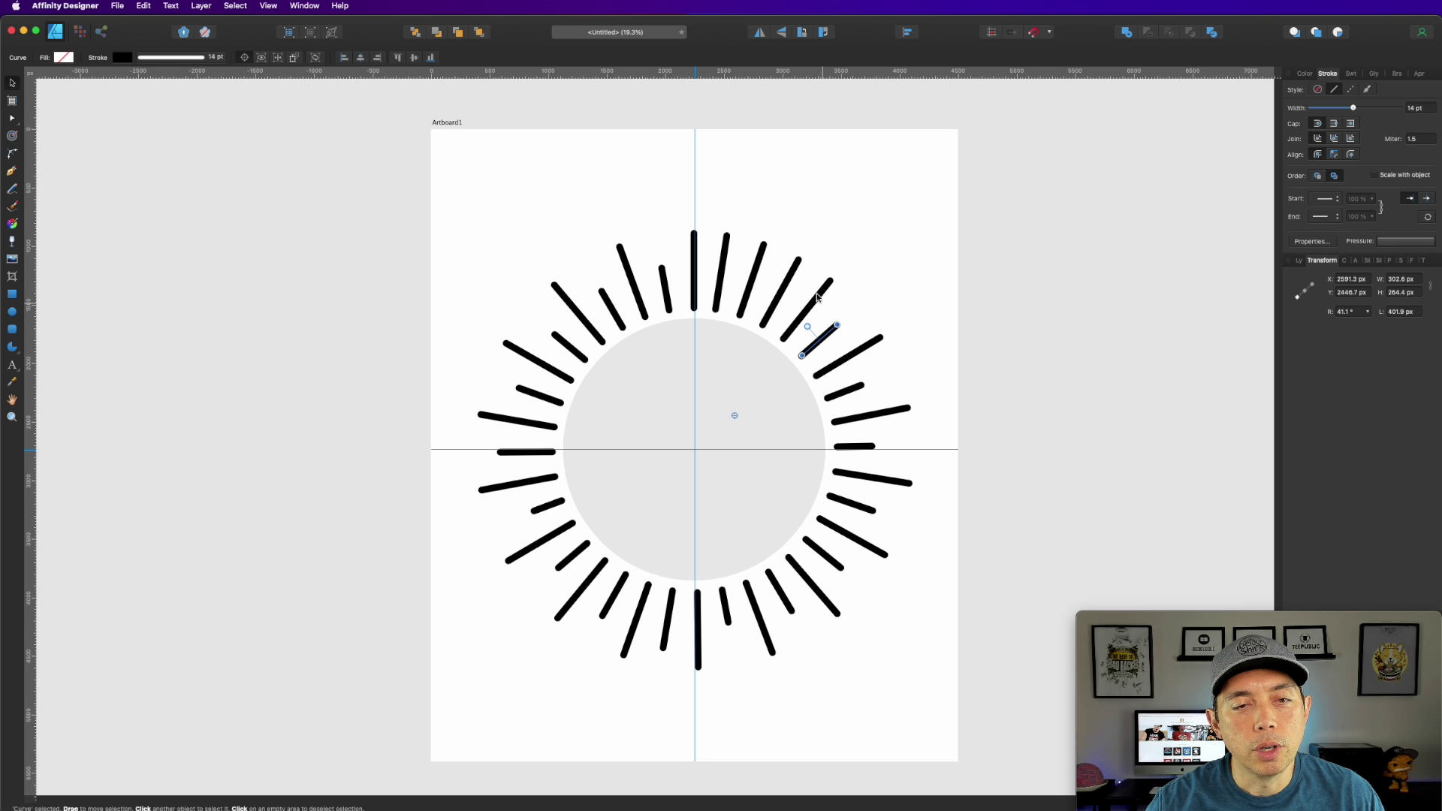
click(794, 267)
drag(798, 259, 787, 277)
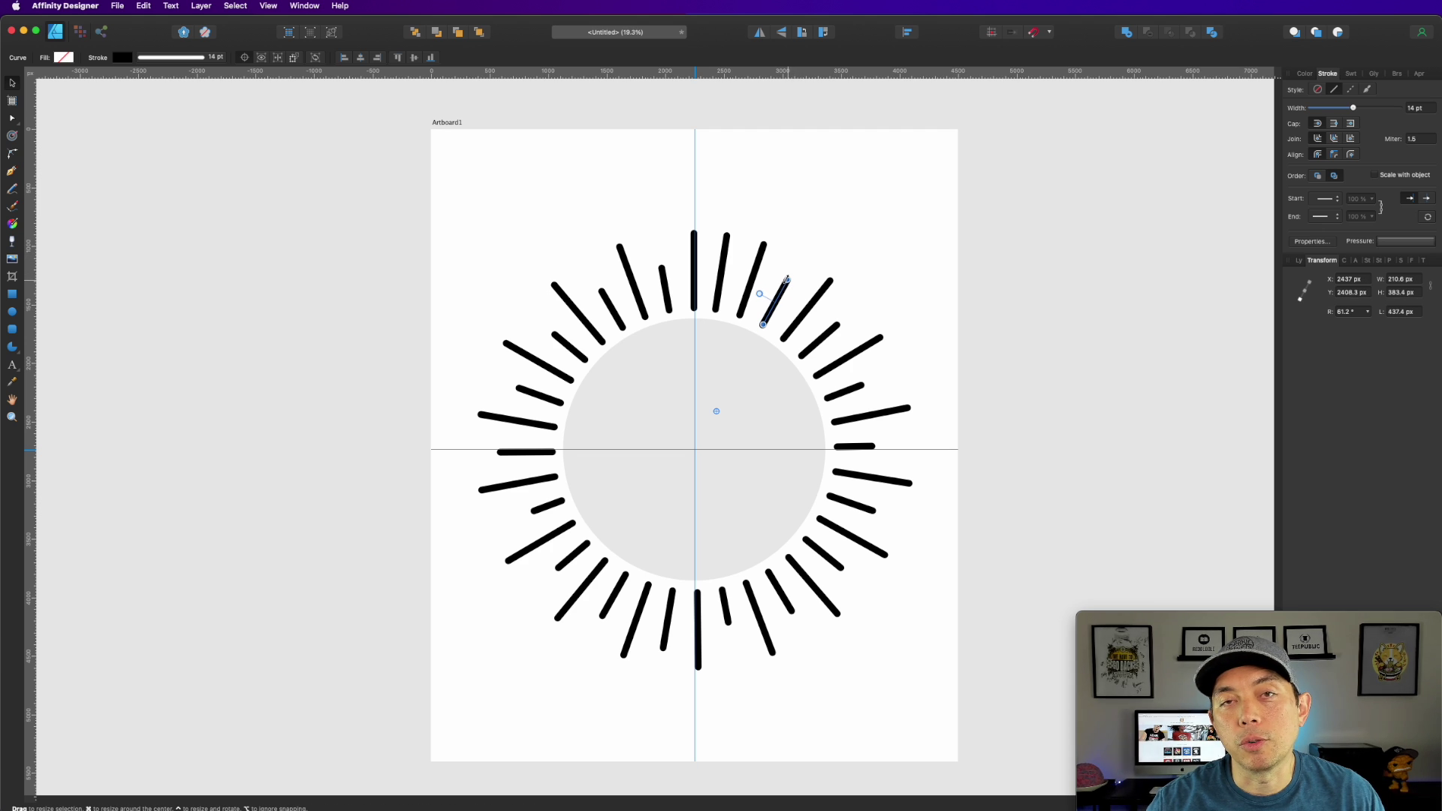
click(725, 240)
drag(726, 235, 723, 258)
click(903, 222)
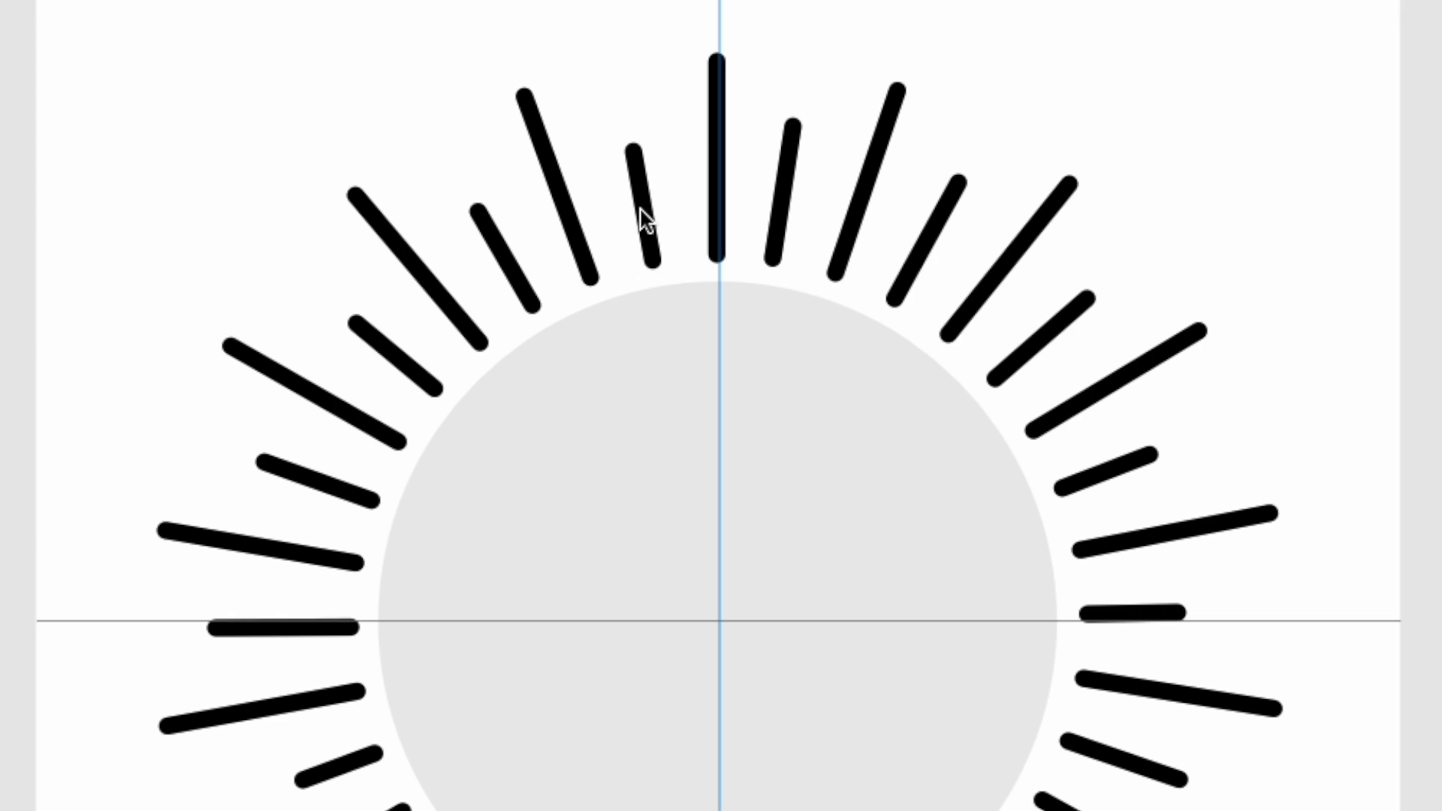
Split the short ray left of the top ray into two pieces with a small gap
click(641, 209)
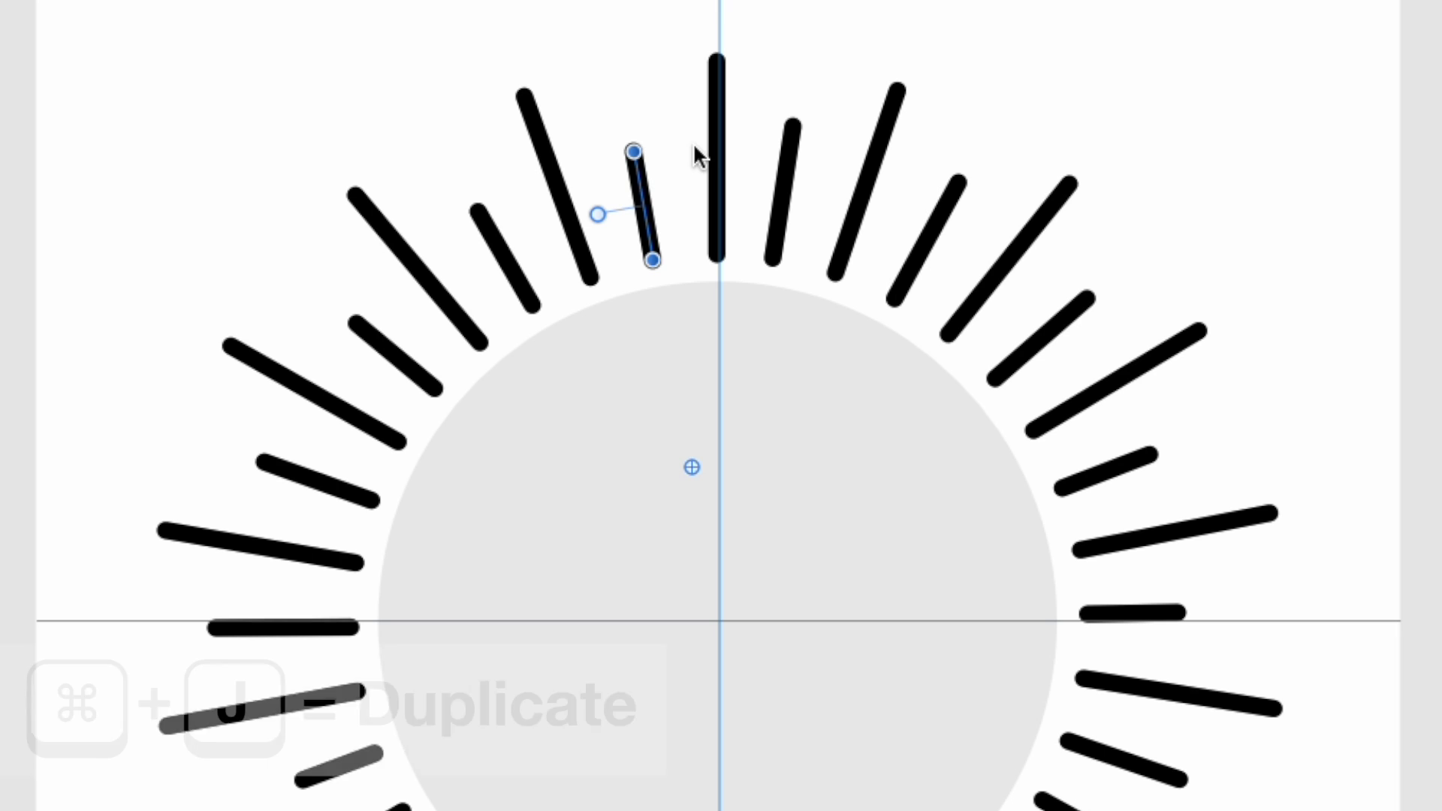
key(super+j)
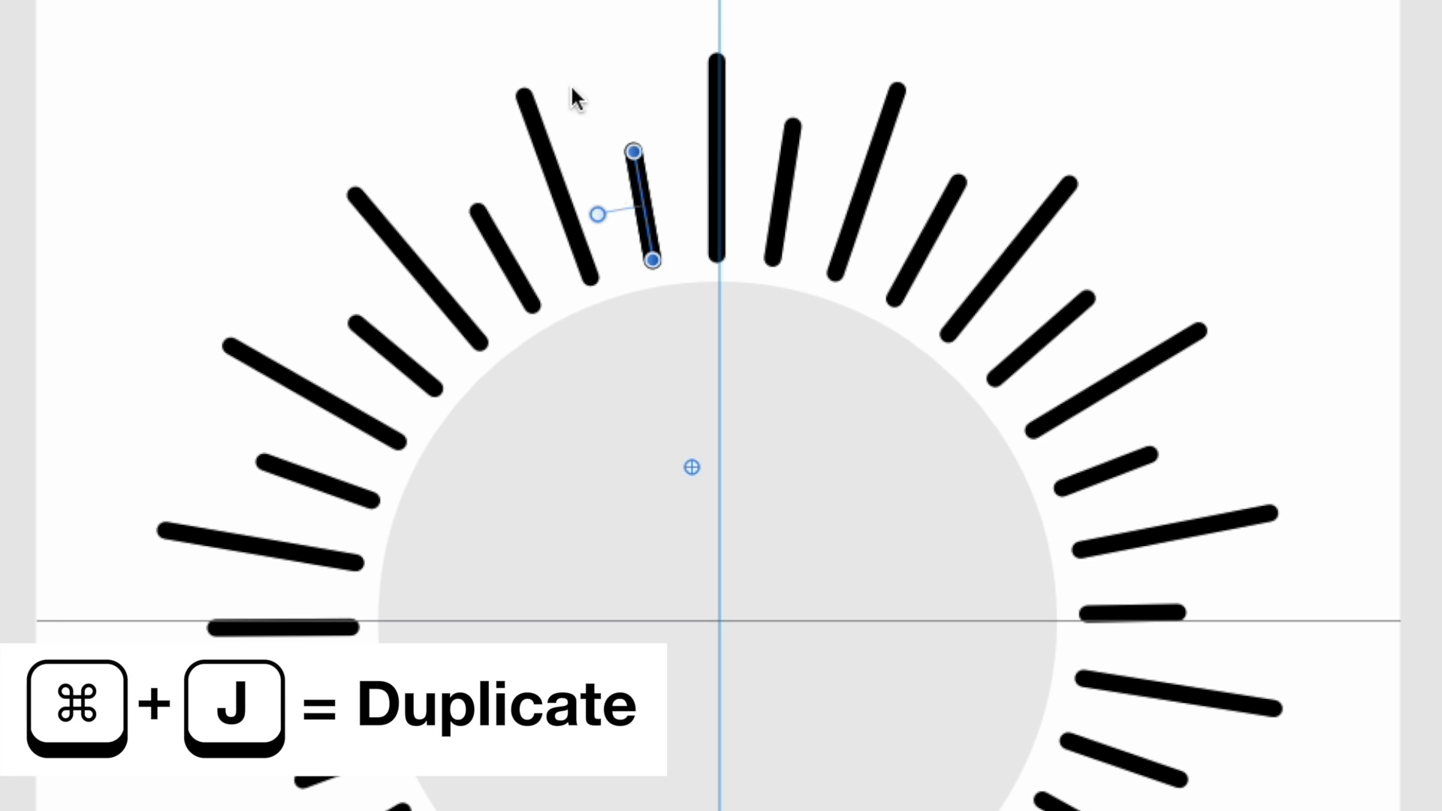
drag(633, 152, 629, 126)
drag(652, 259, 636, 154)
click(652, 219)
click(637, 167)
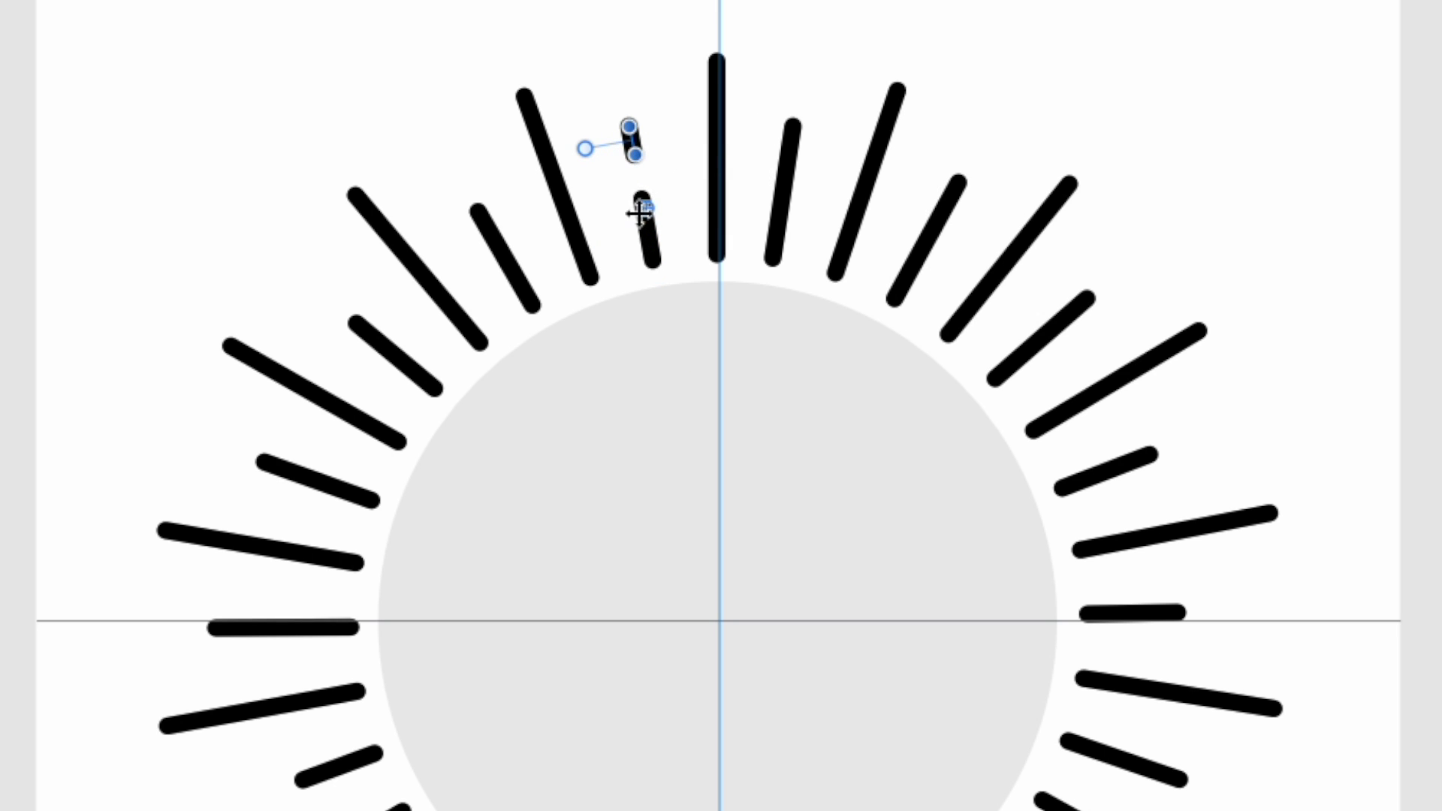
click(646, 248)
drag(644, 199, 638, 180)
click(618, 155)
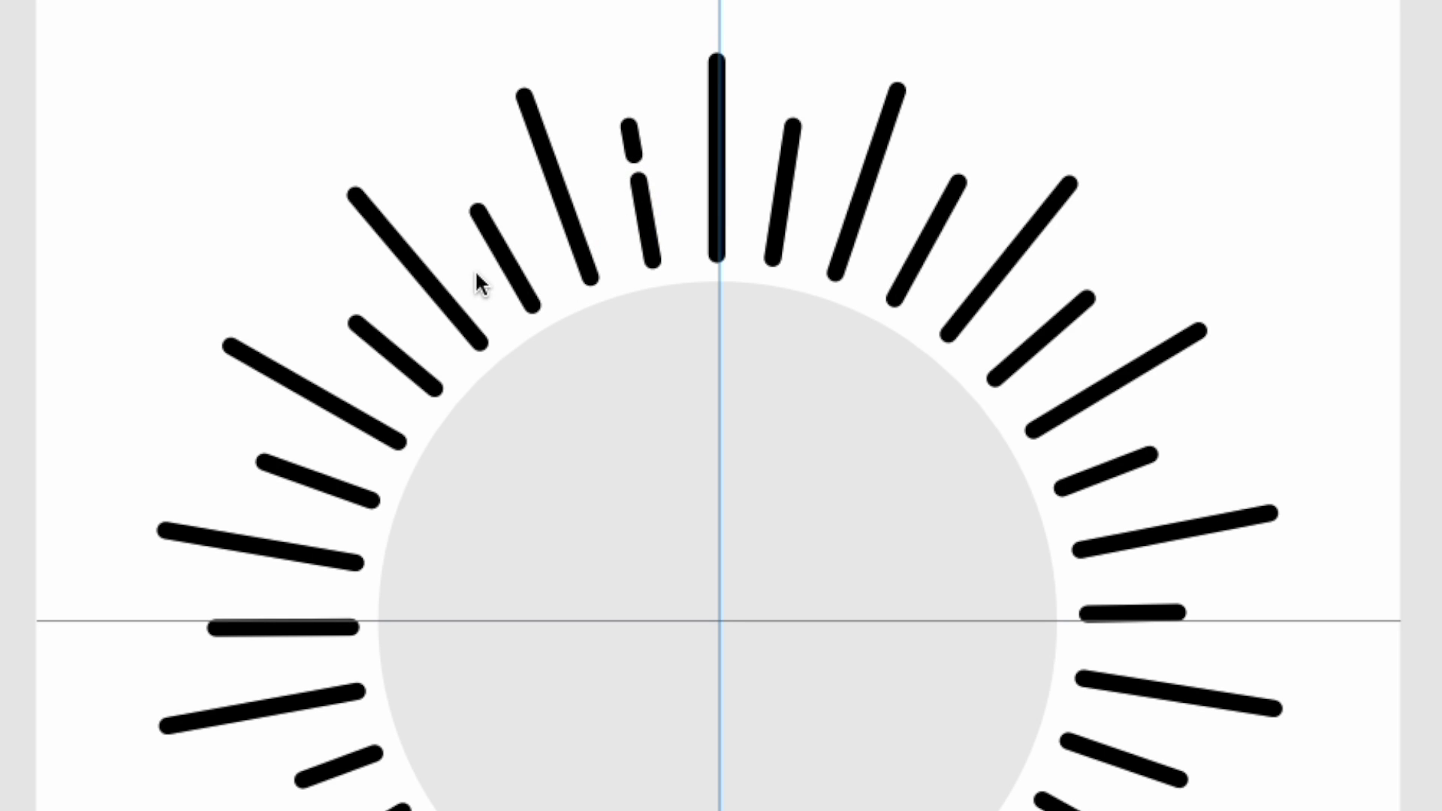
Break the long ray further left into a long upper piece and a short lower dash
click(562, 196)
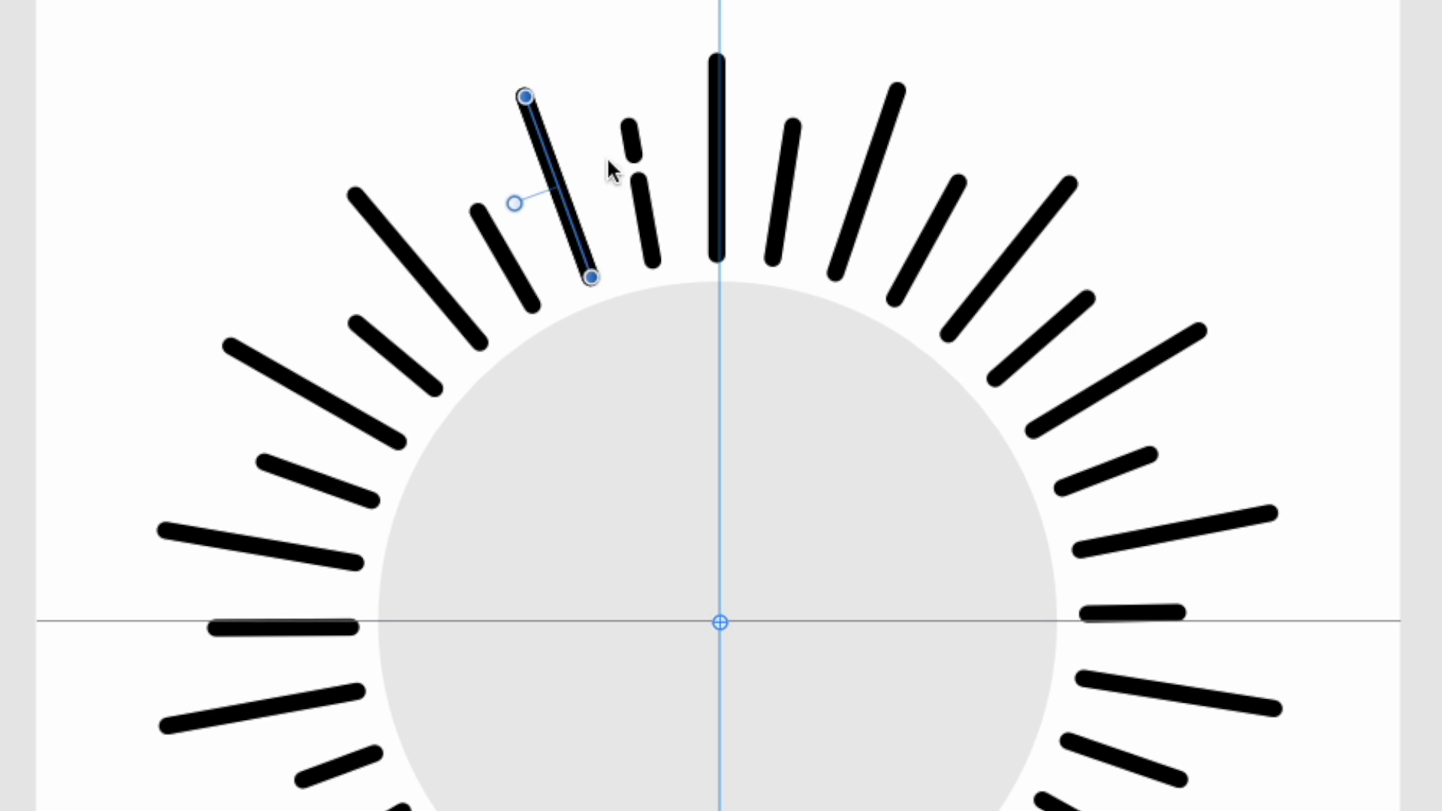
drag(592, 277, 564, 193)
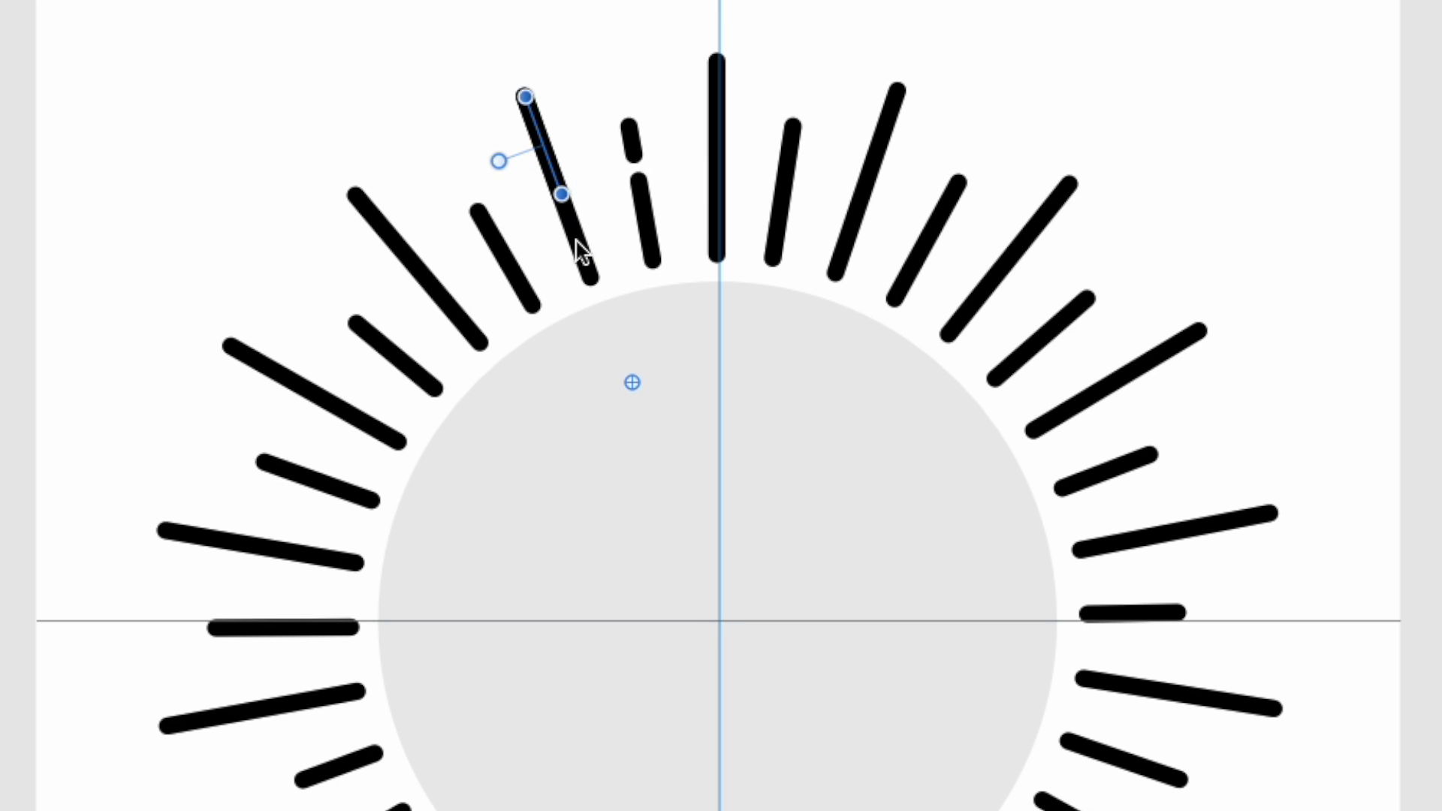
key(ctrl+z)
drag(525, 96, 573, 226)
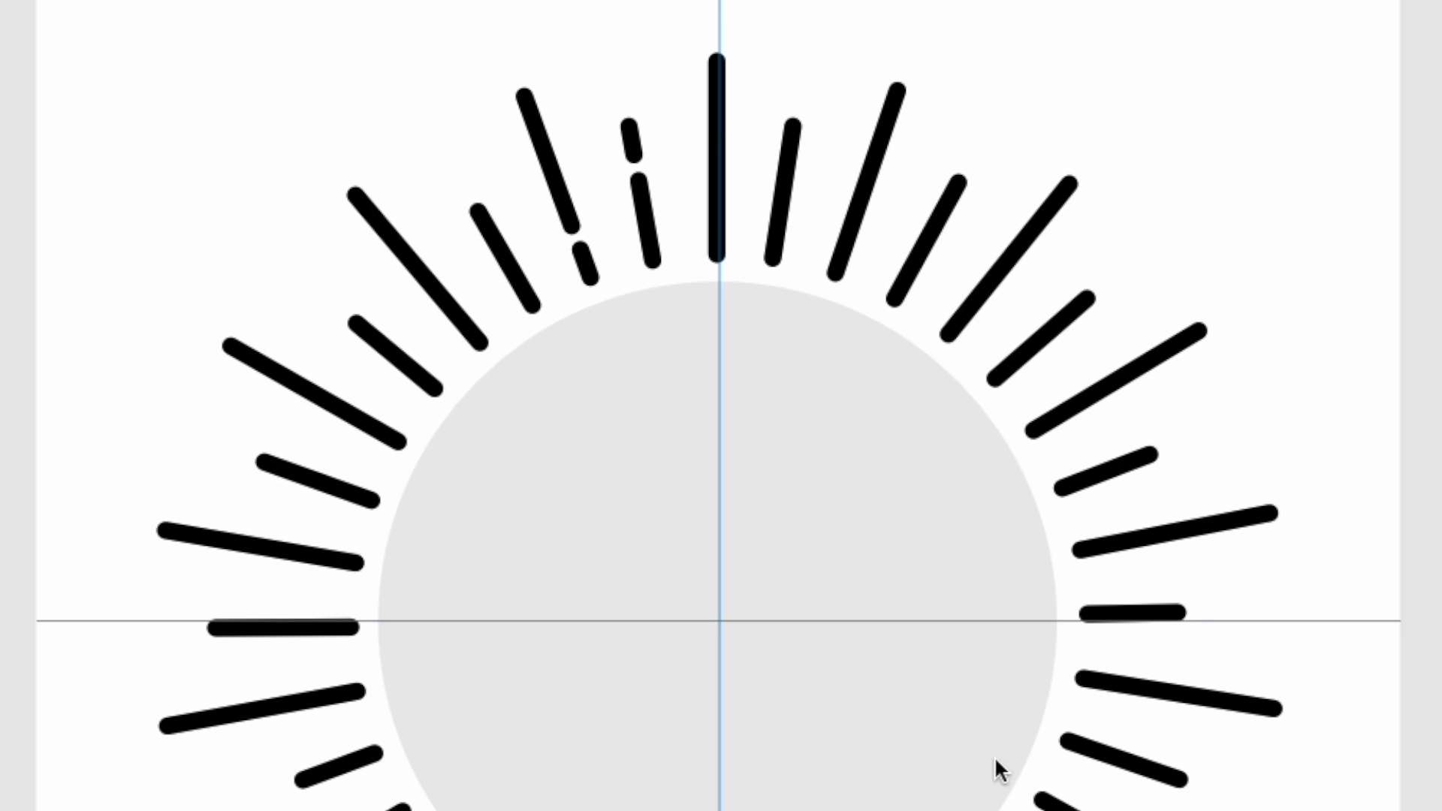
click(486, 237)
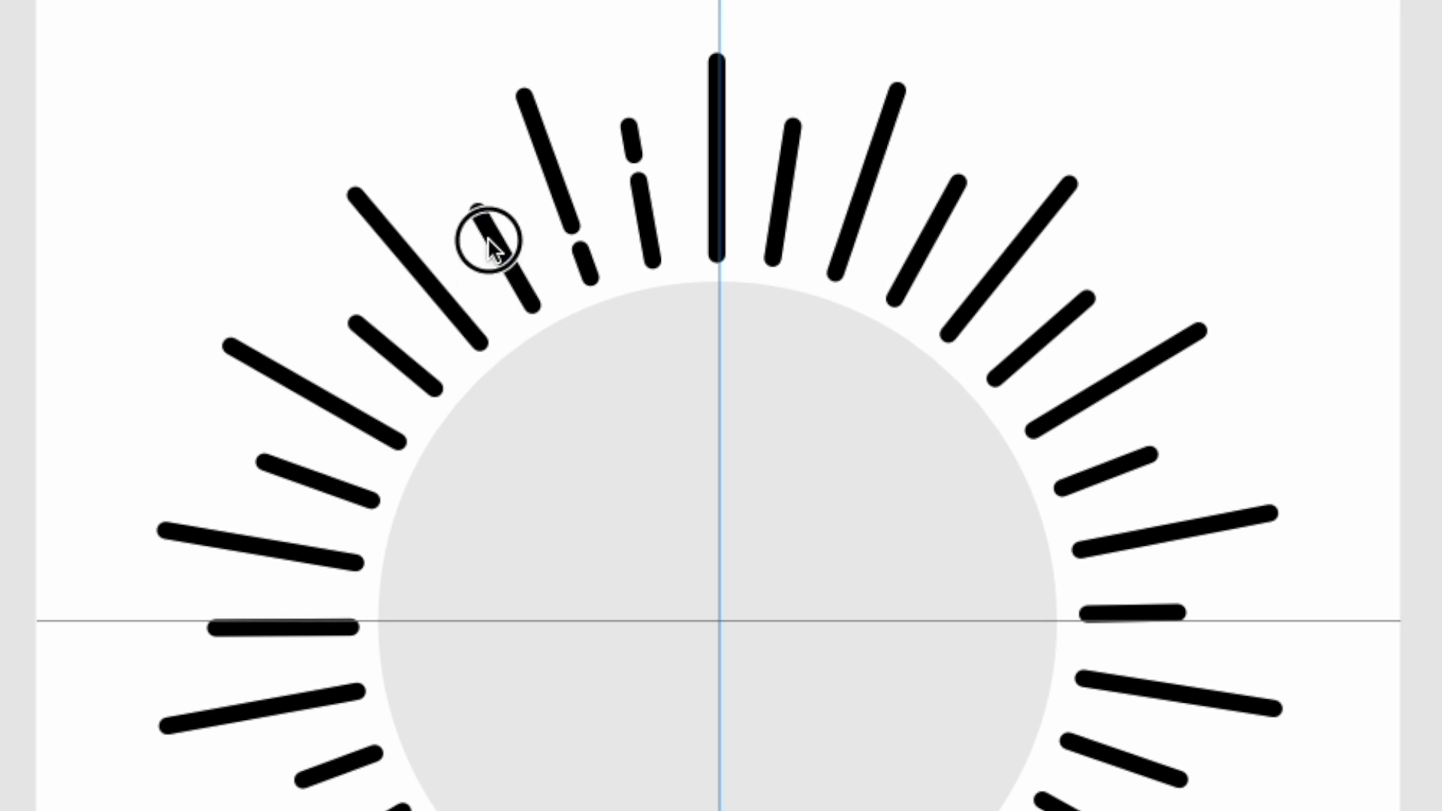
click(412, 255)
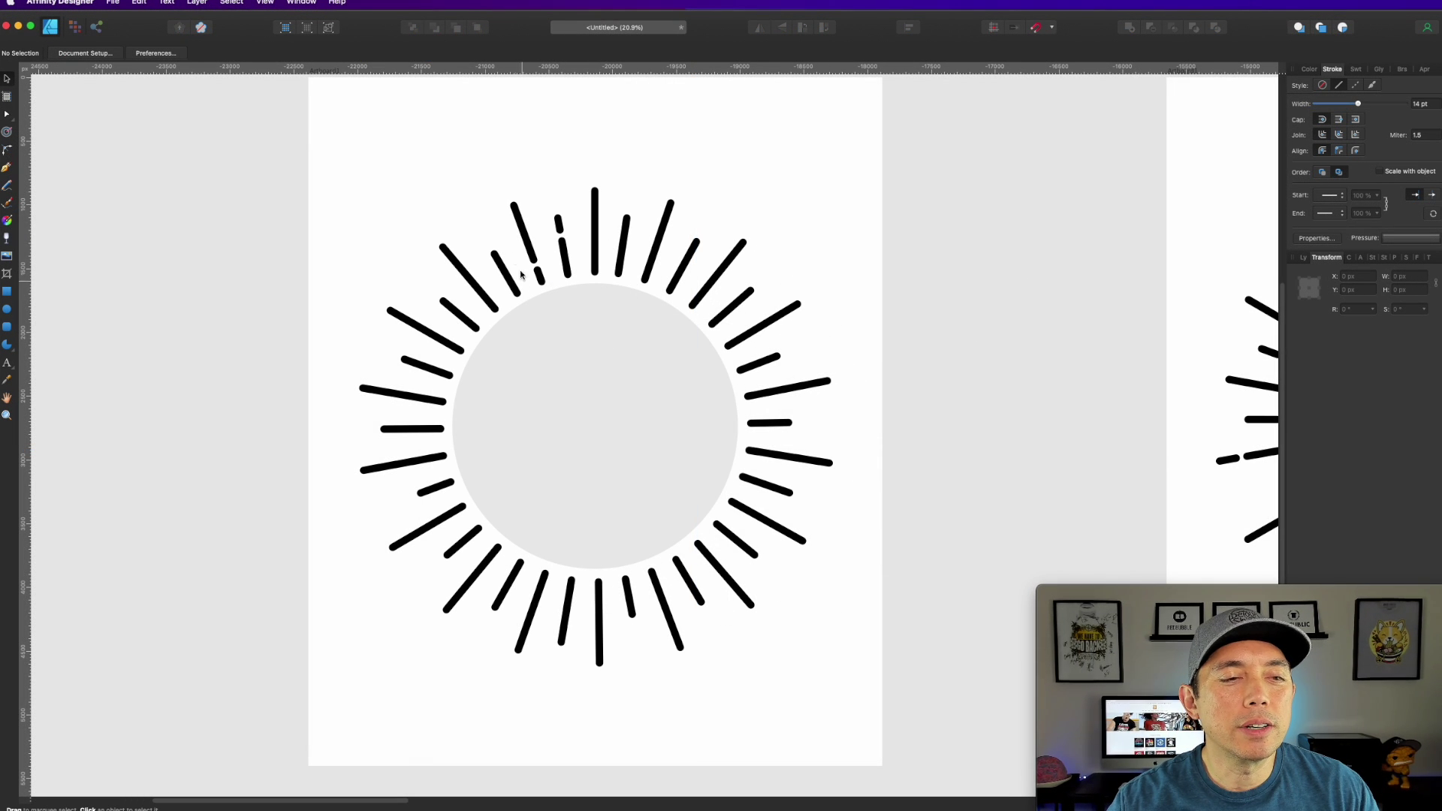
On the second artboard, shorten the top-right ray piece to 61.4 px and adjust the outer right piece
drag(959, 262, 450, 264)
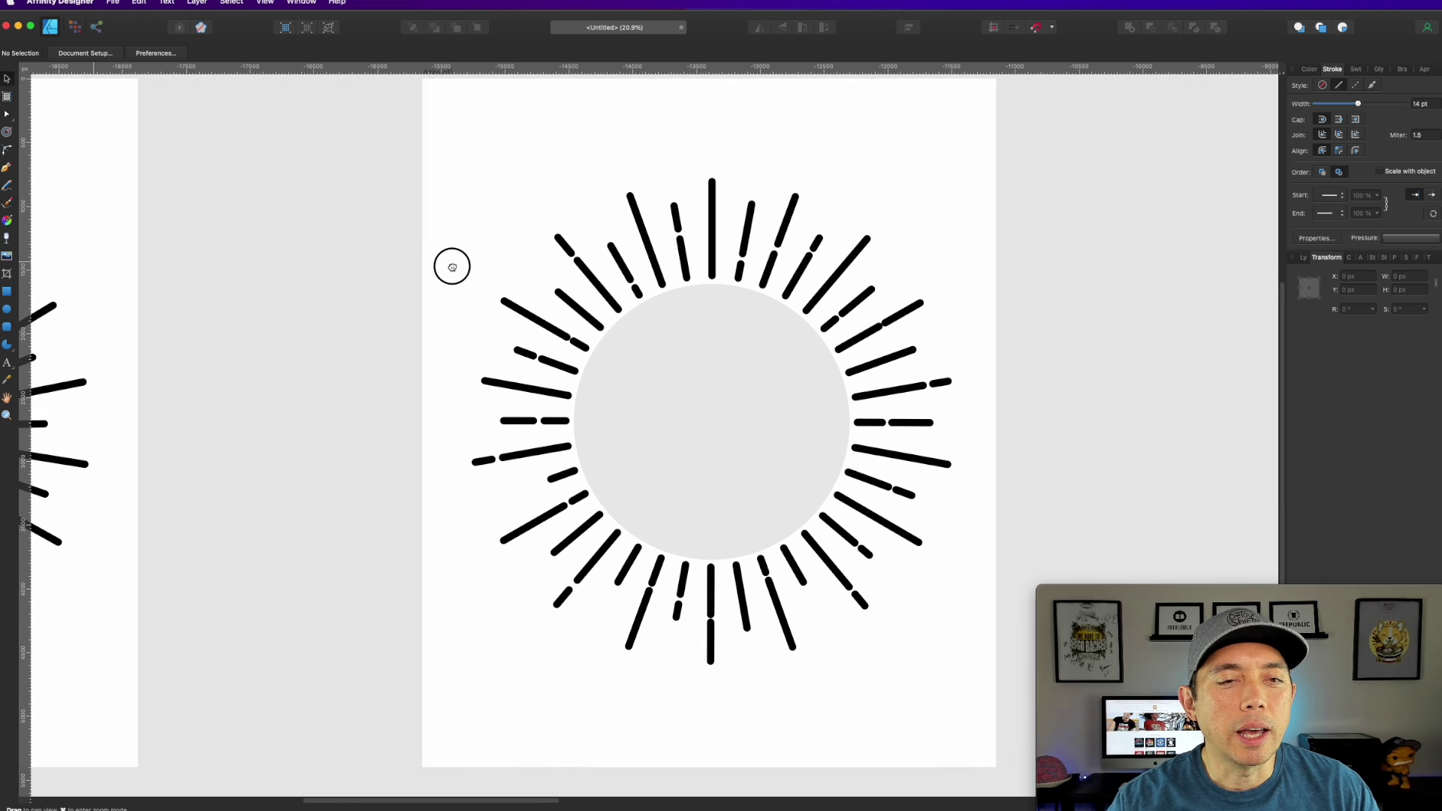
click(818, 251)
drag(815, 246, 817, 245)
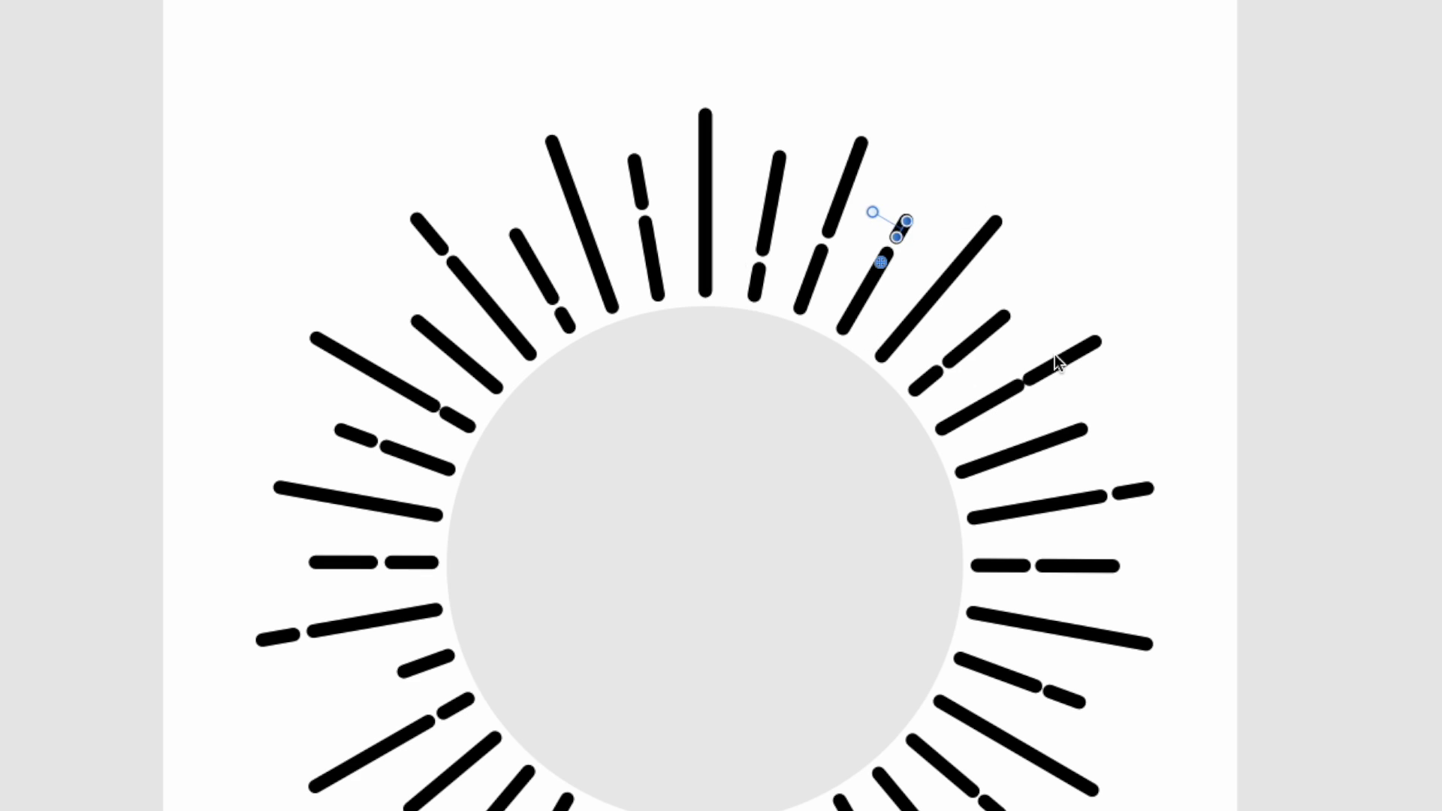
click(1041, 377)
drag(1030, 379, 1036, 374)
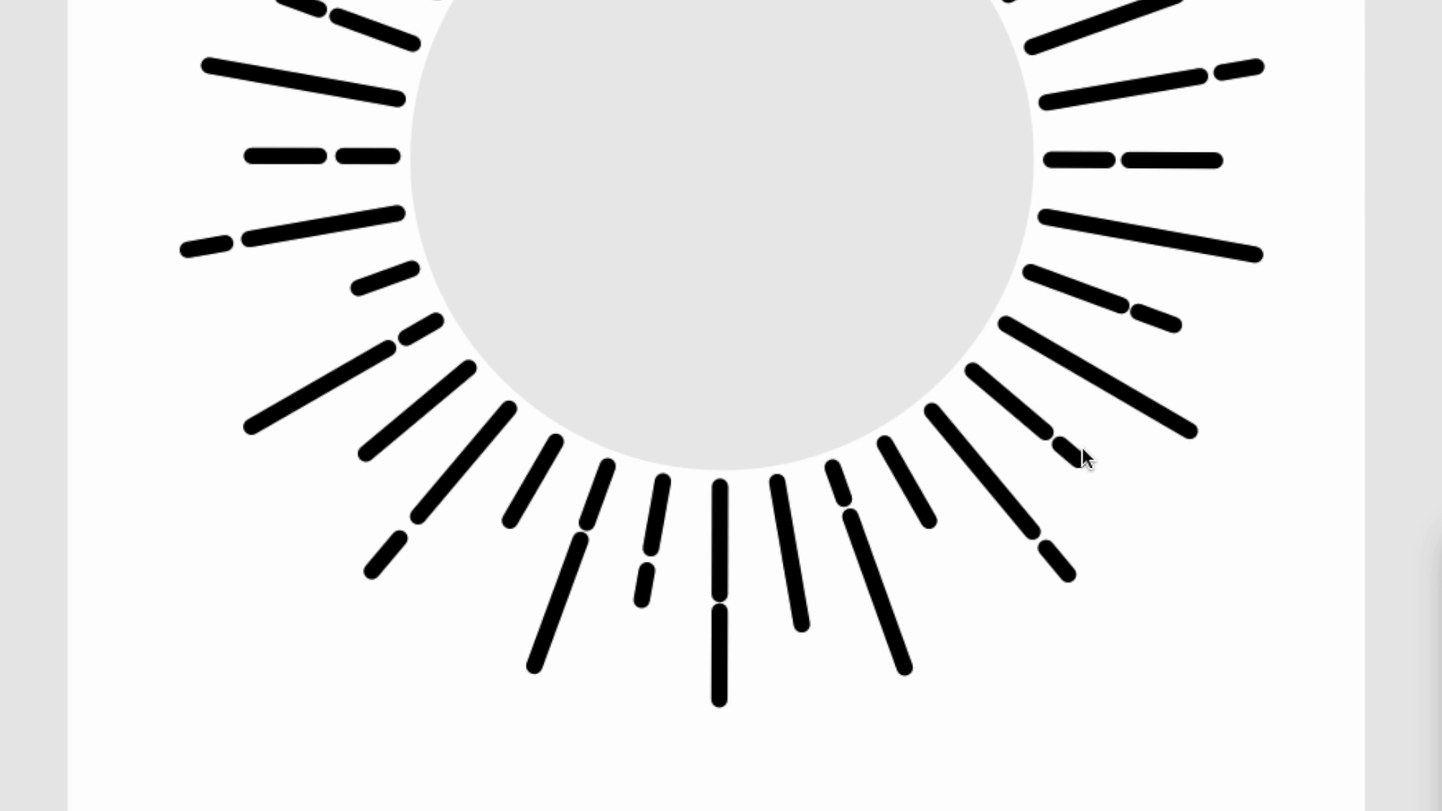
click(1080, 453)
Shorten the lower-right long ray and a lower ray piece, then bring the yellow sun artboard into view
click(860, 526)
drag(855, 518, 854, 524)
click(585, 546)
drag(584, 526, 576, 551)
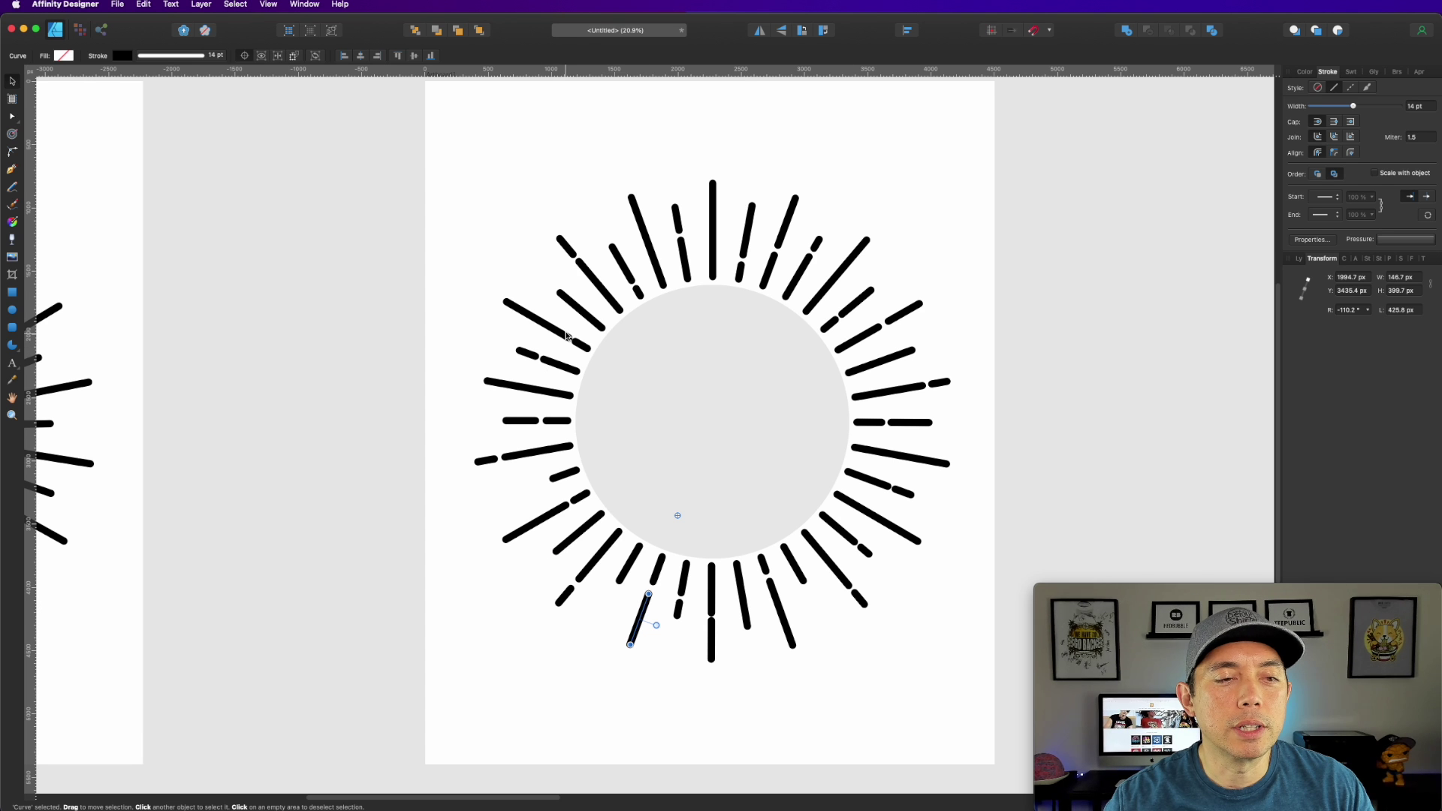
click(564, 335)
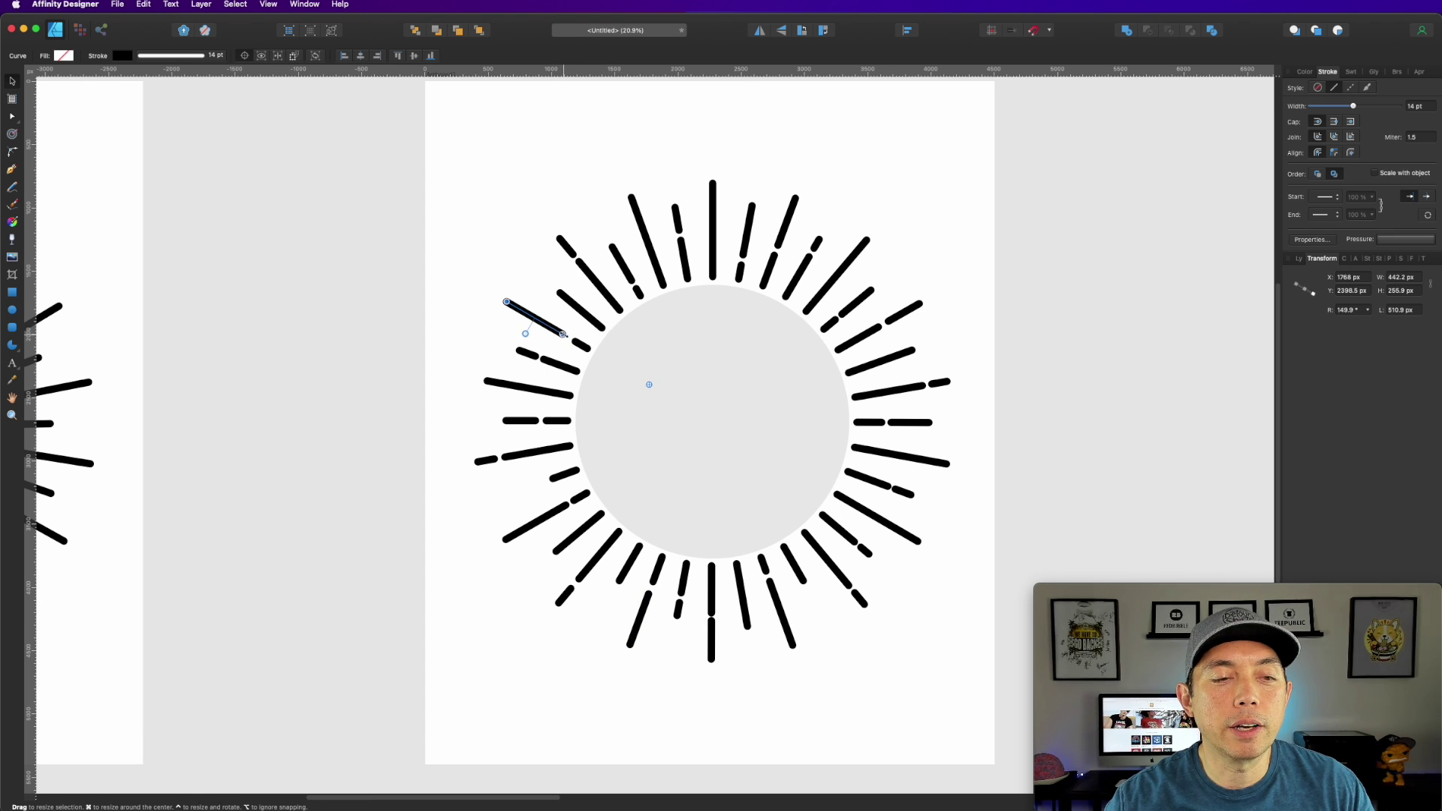
click(433, 142)
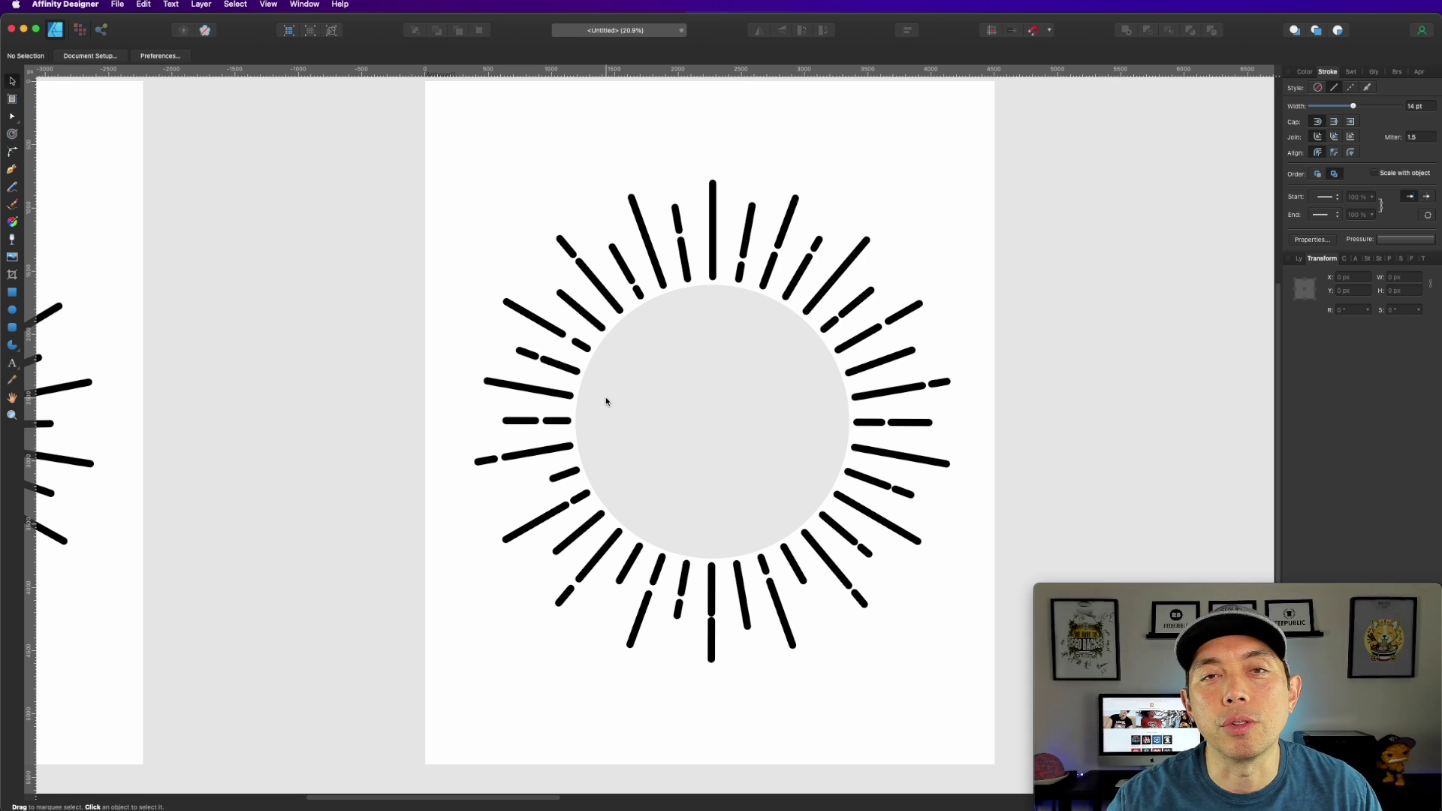
click(1090, 338)
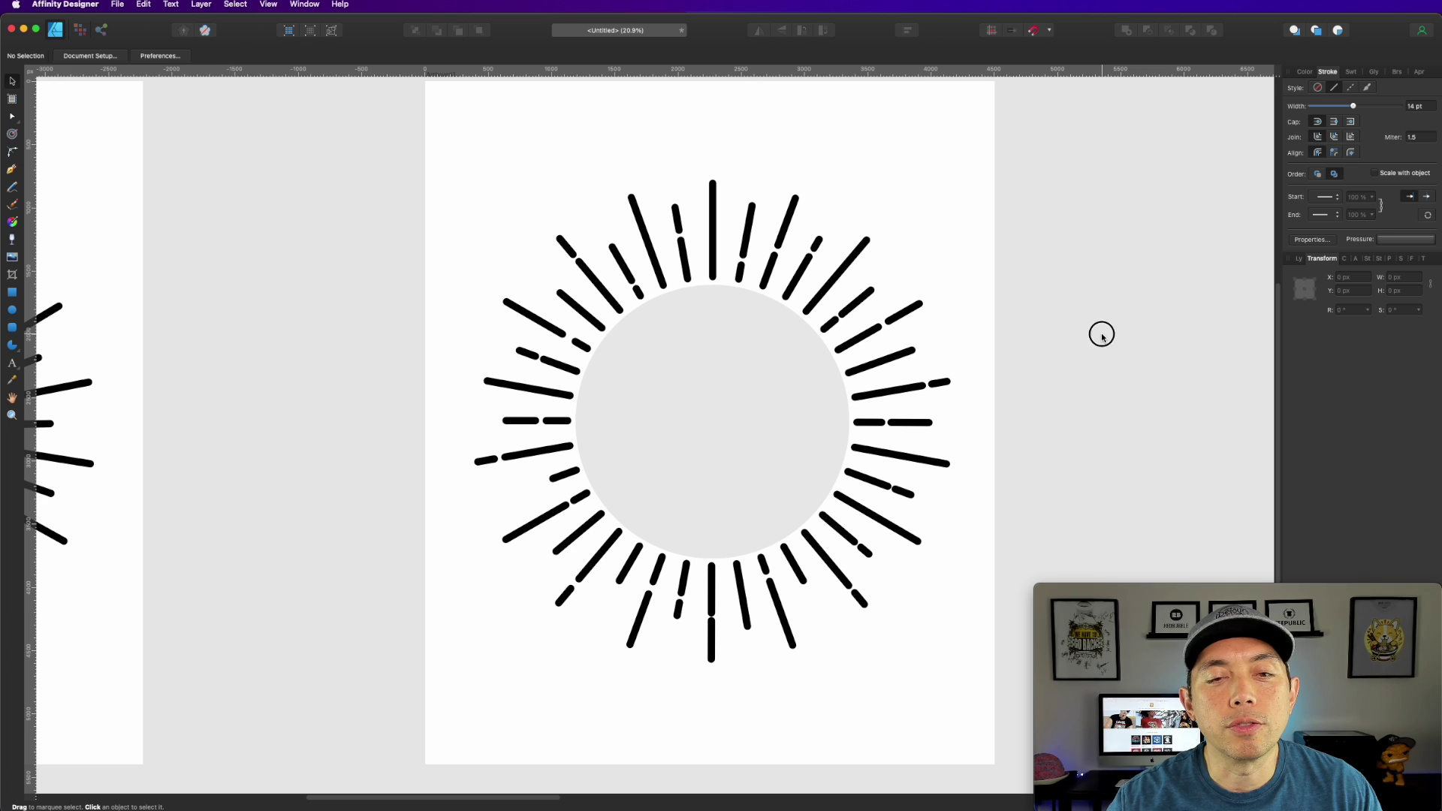
drag(1120, 341, 638, 303)
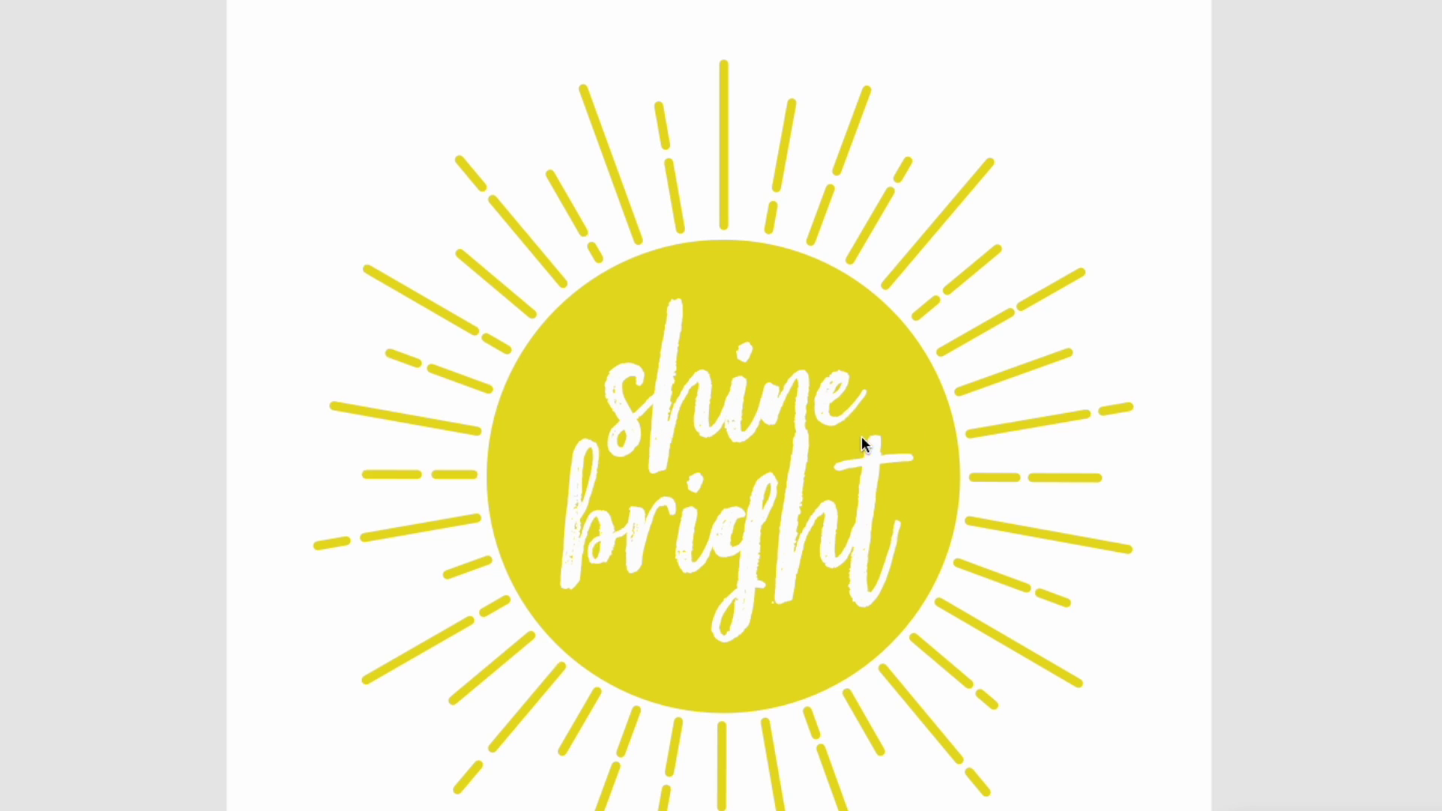
Drag 'shine' and 'bright' slightly up and left inside the yellow circle
drag(699, 396, 696, 377)
drag(763, 556, 750, 551)
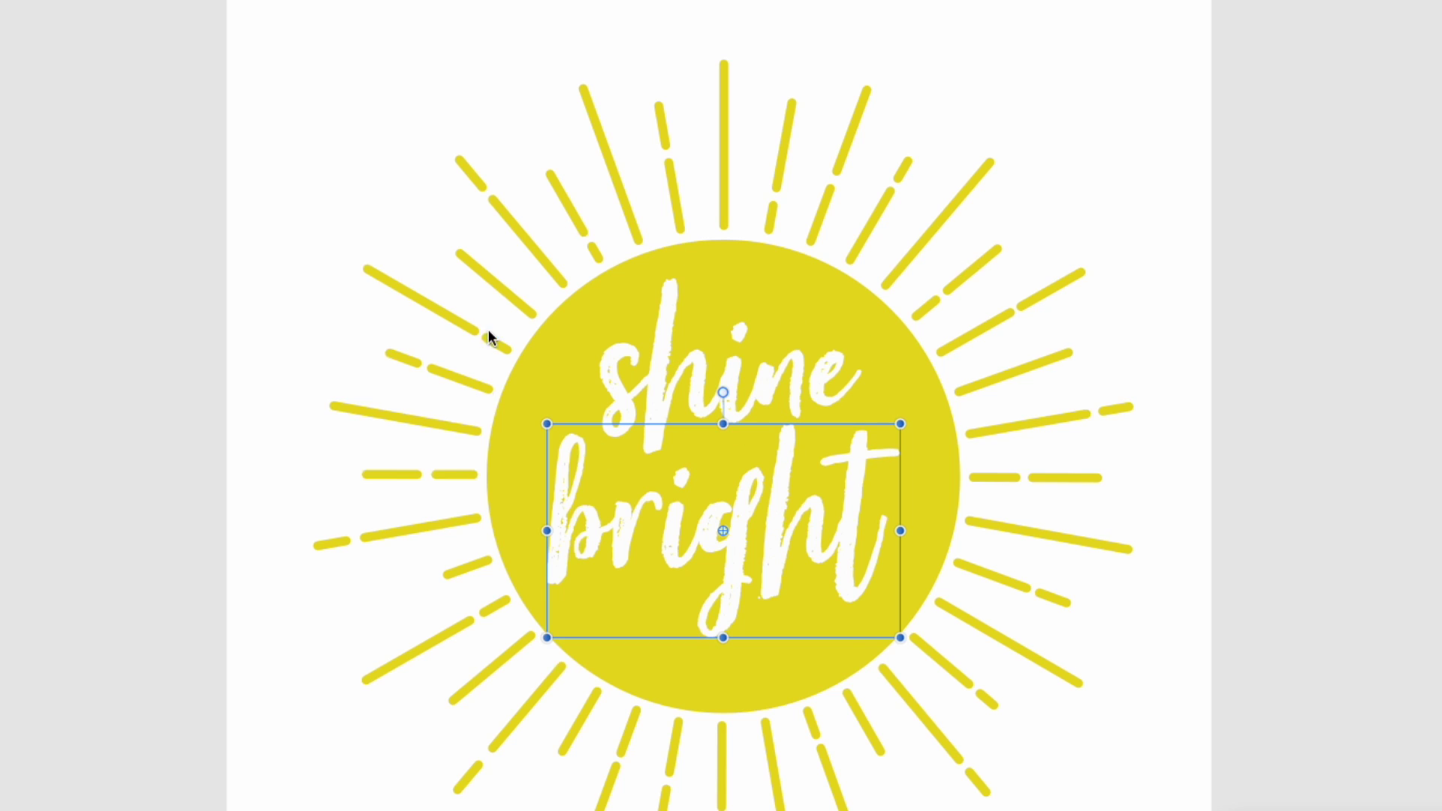
click(1254, 199)
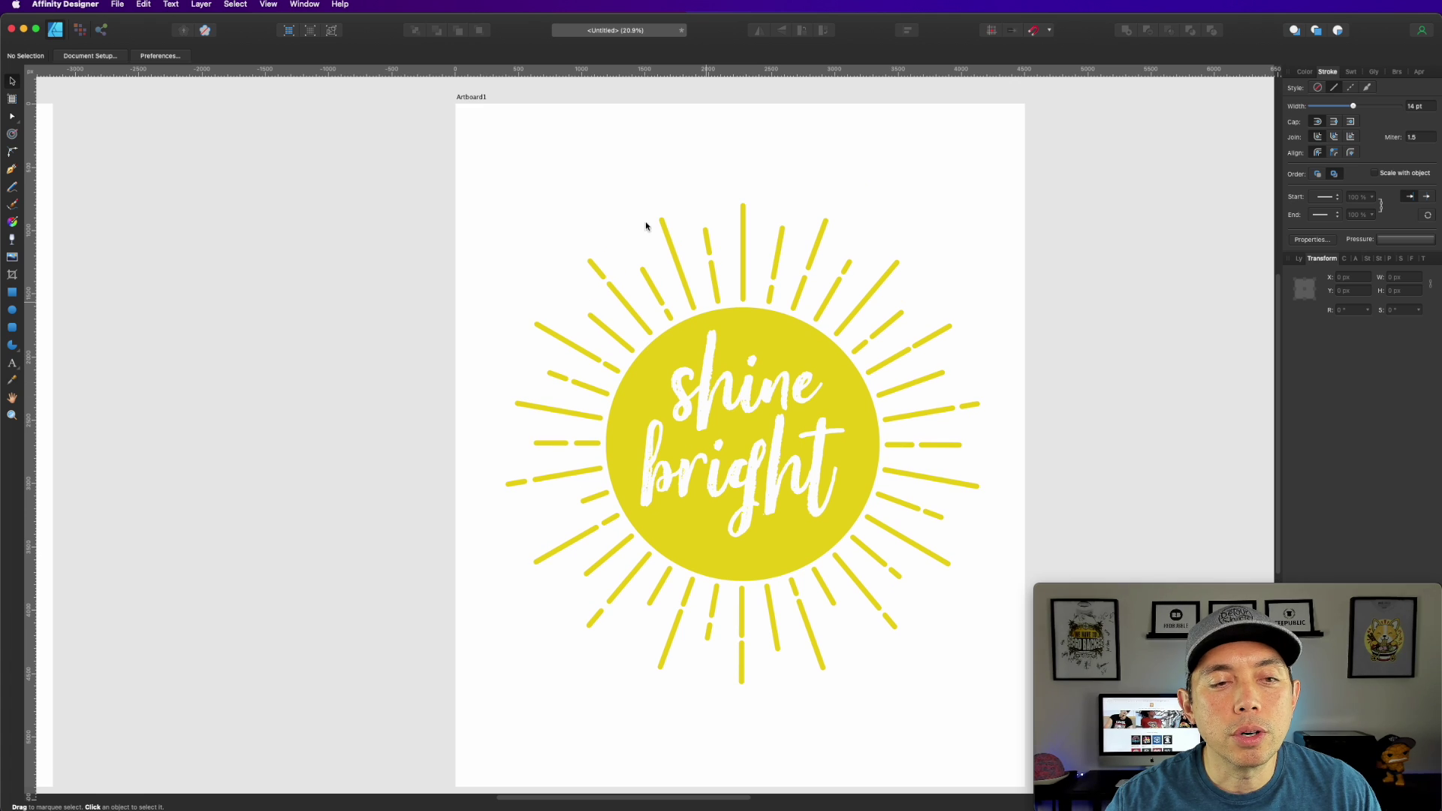
Fill Artboard1 with CMYK 100/100/100/100 black
click(464, 98)
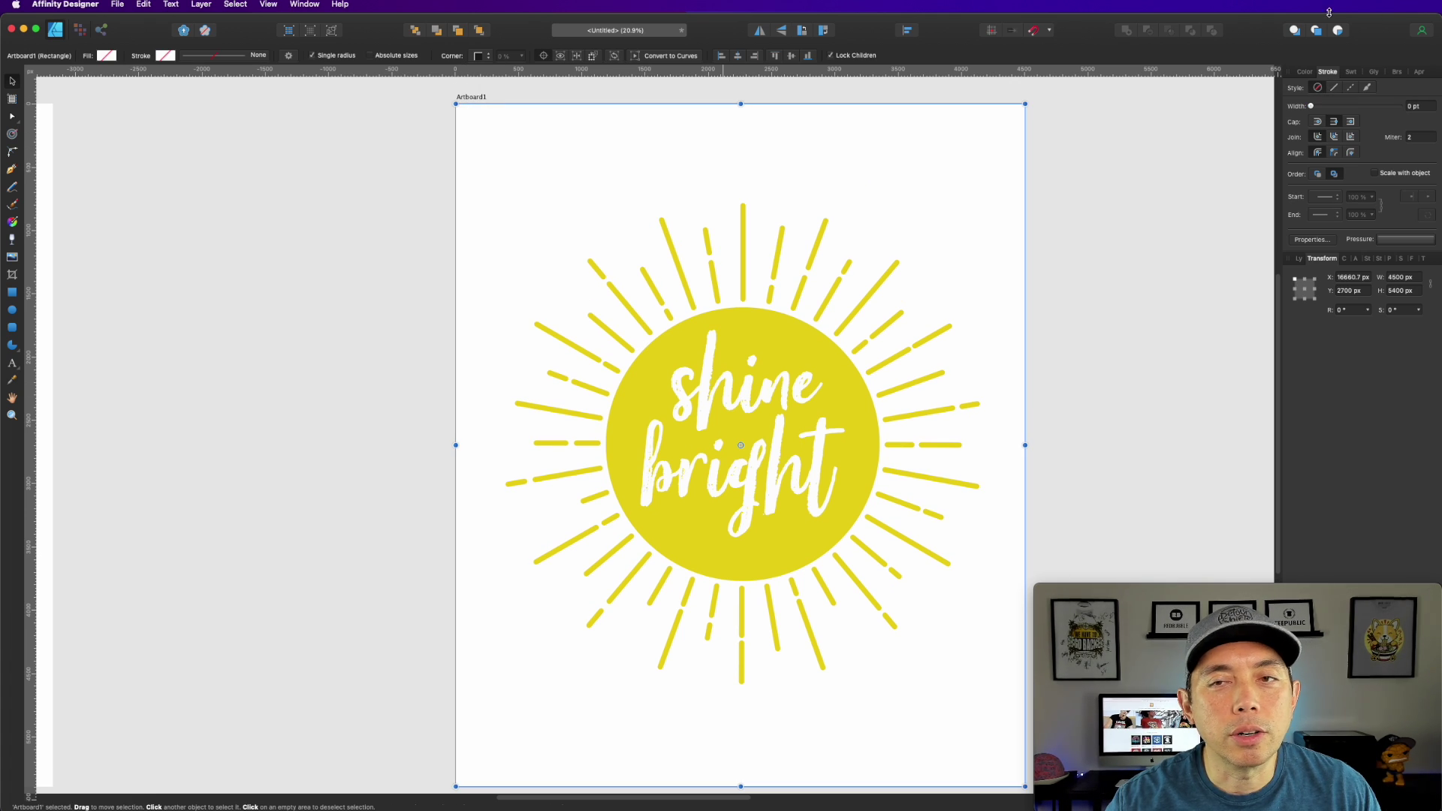
click(1305, 71)
click(1410, 155)
click(1408, 142)
click(1410, 129)
click(1410, 116)
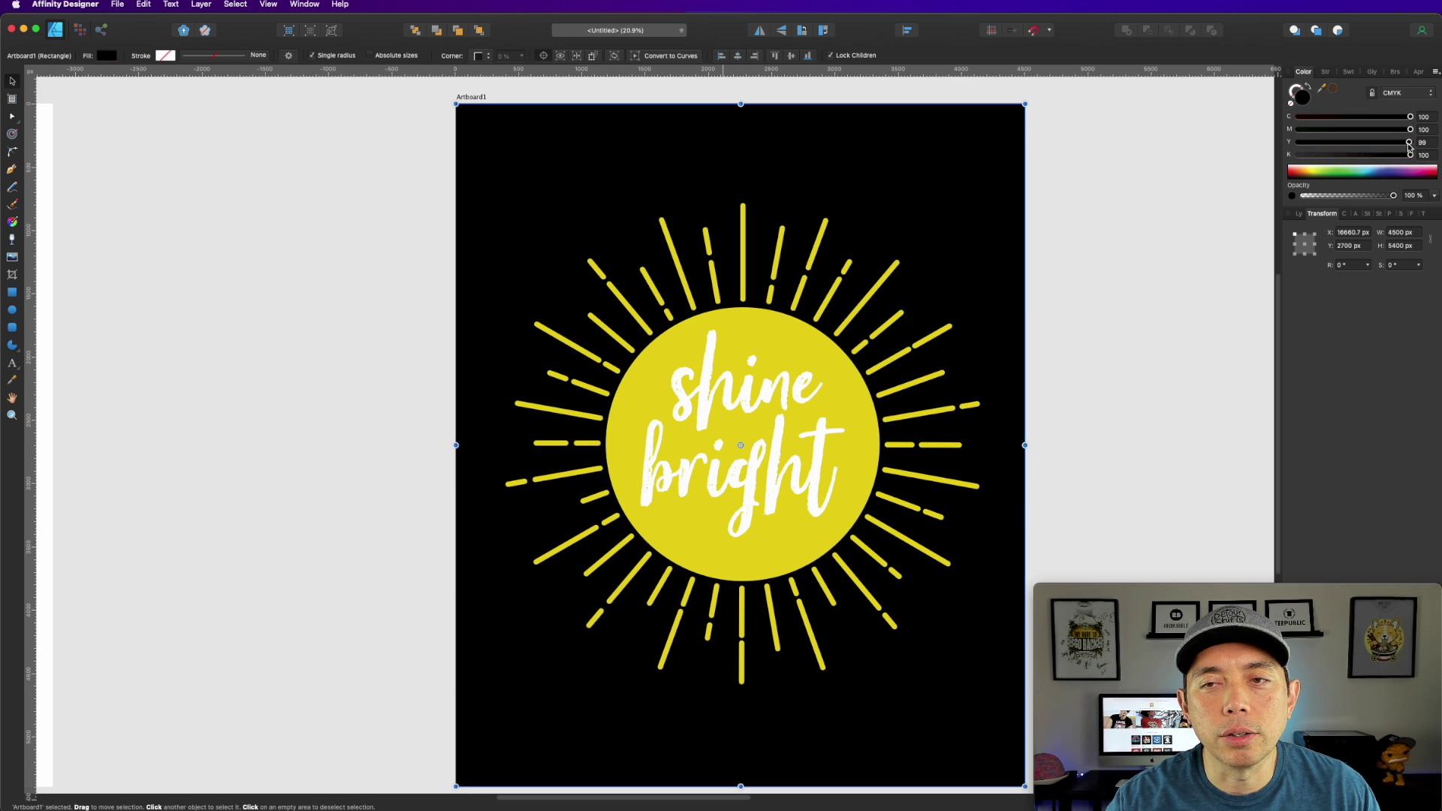
Set the 'shine' and 'bright' text fill to CMYK 100/100/100/100 black
click(761, 391)
shift+click(740, 473)
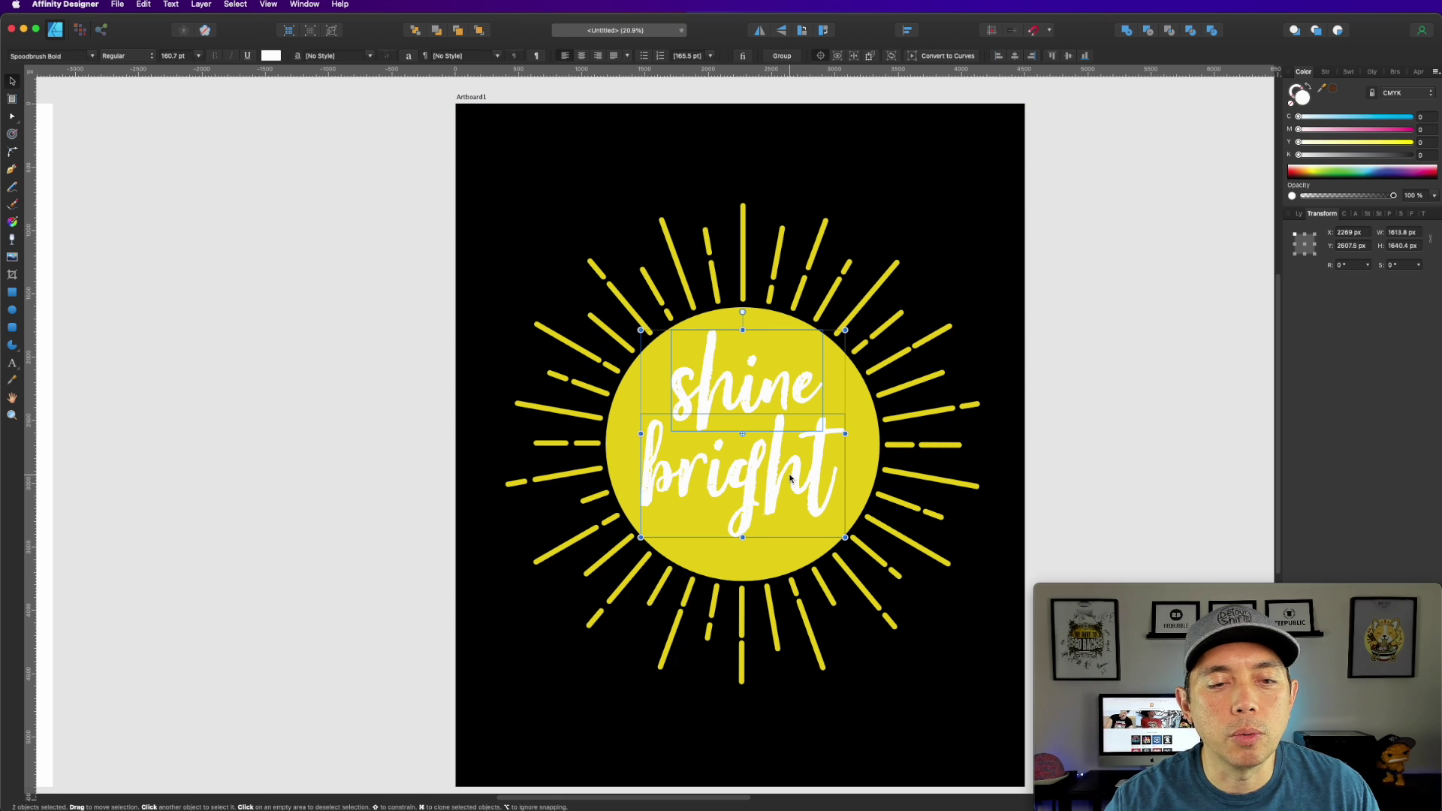
click(1410, 155)
click(1411, 142)
click(1411, 129)
click(1410, 117)
click(1104, 198)
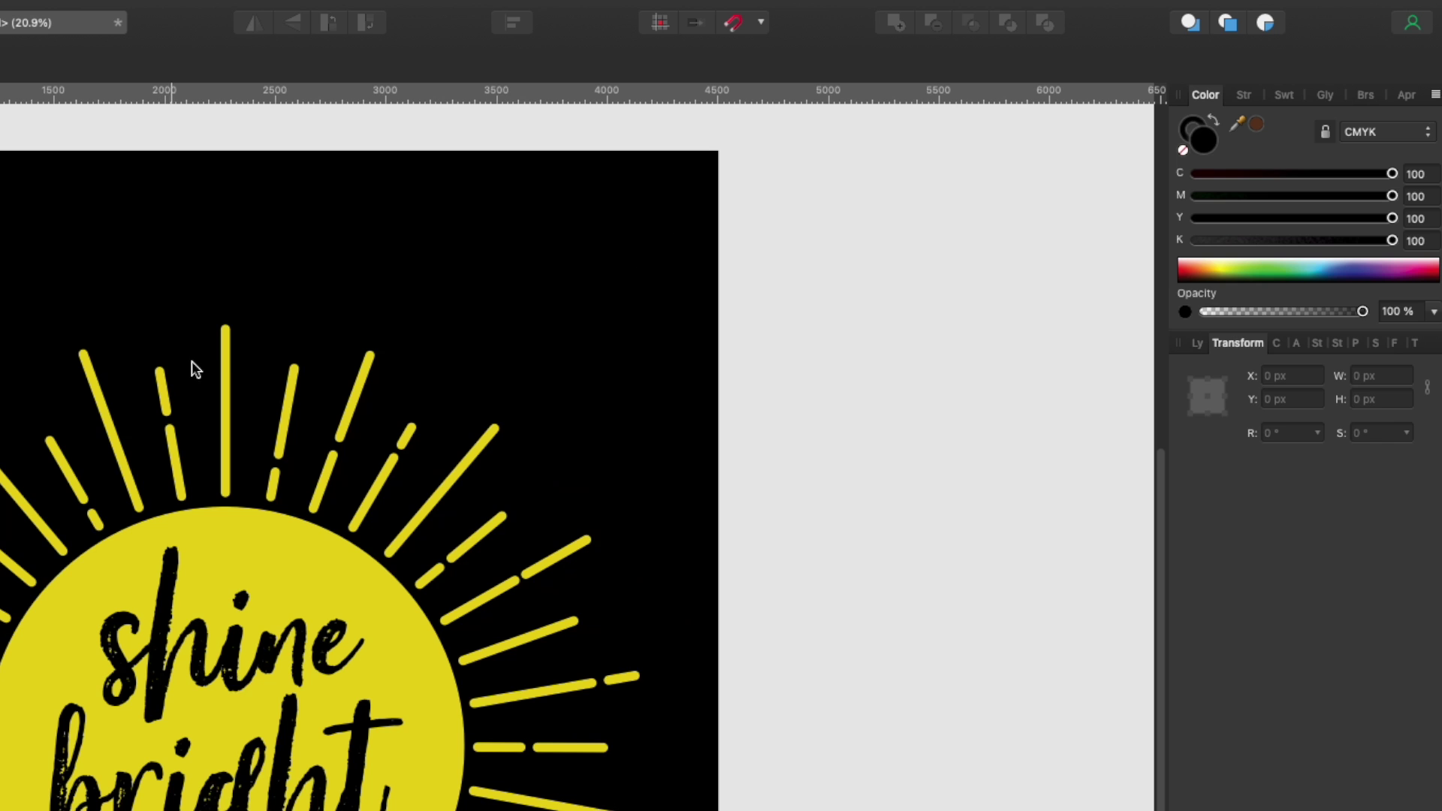
Give the top vertical ray's stroke a Simple end arrowhead
click(743, 226)
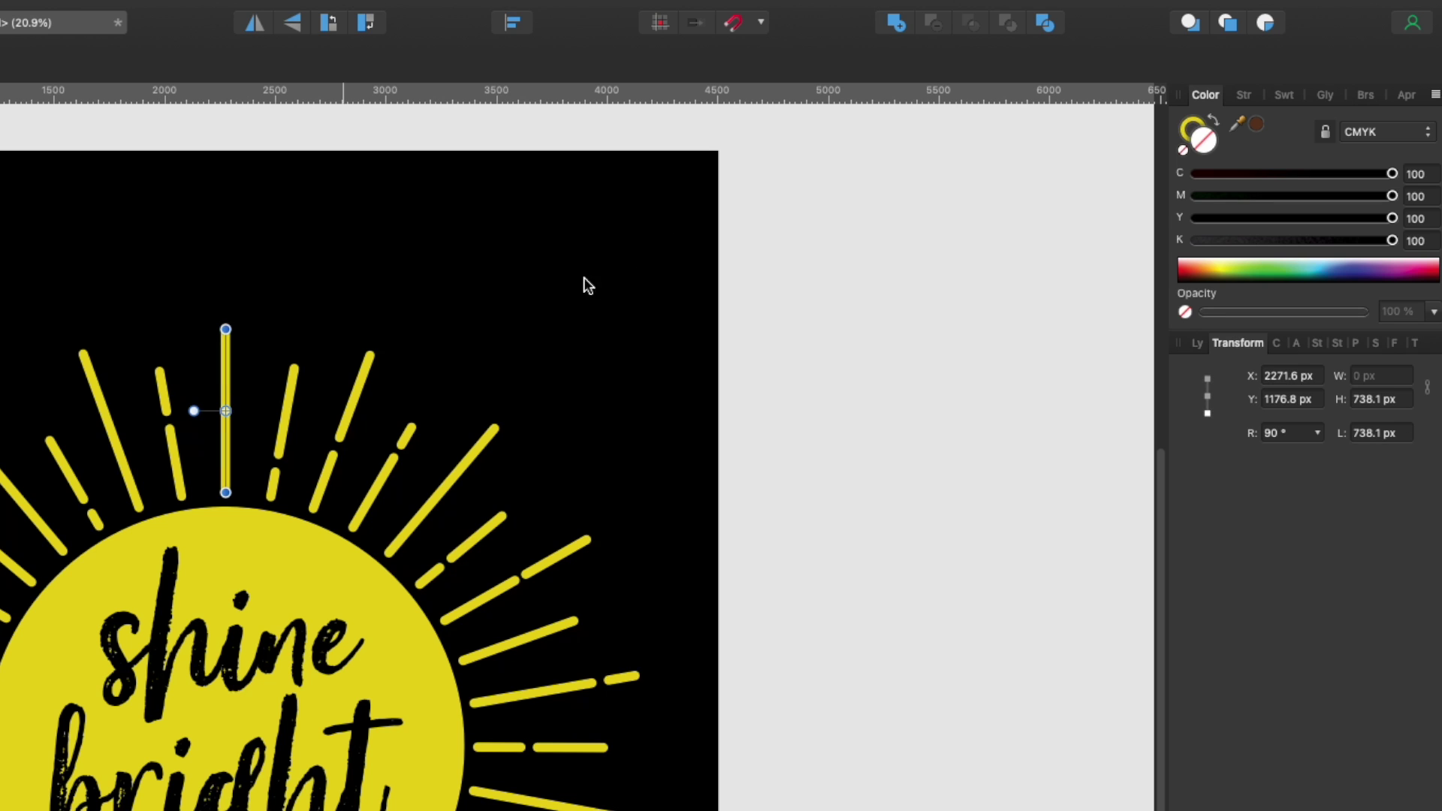
click(1183, 130)
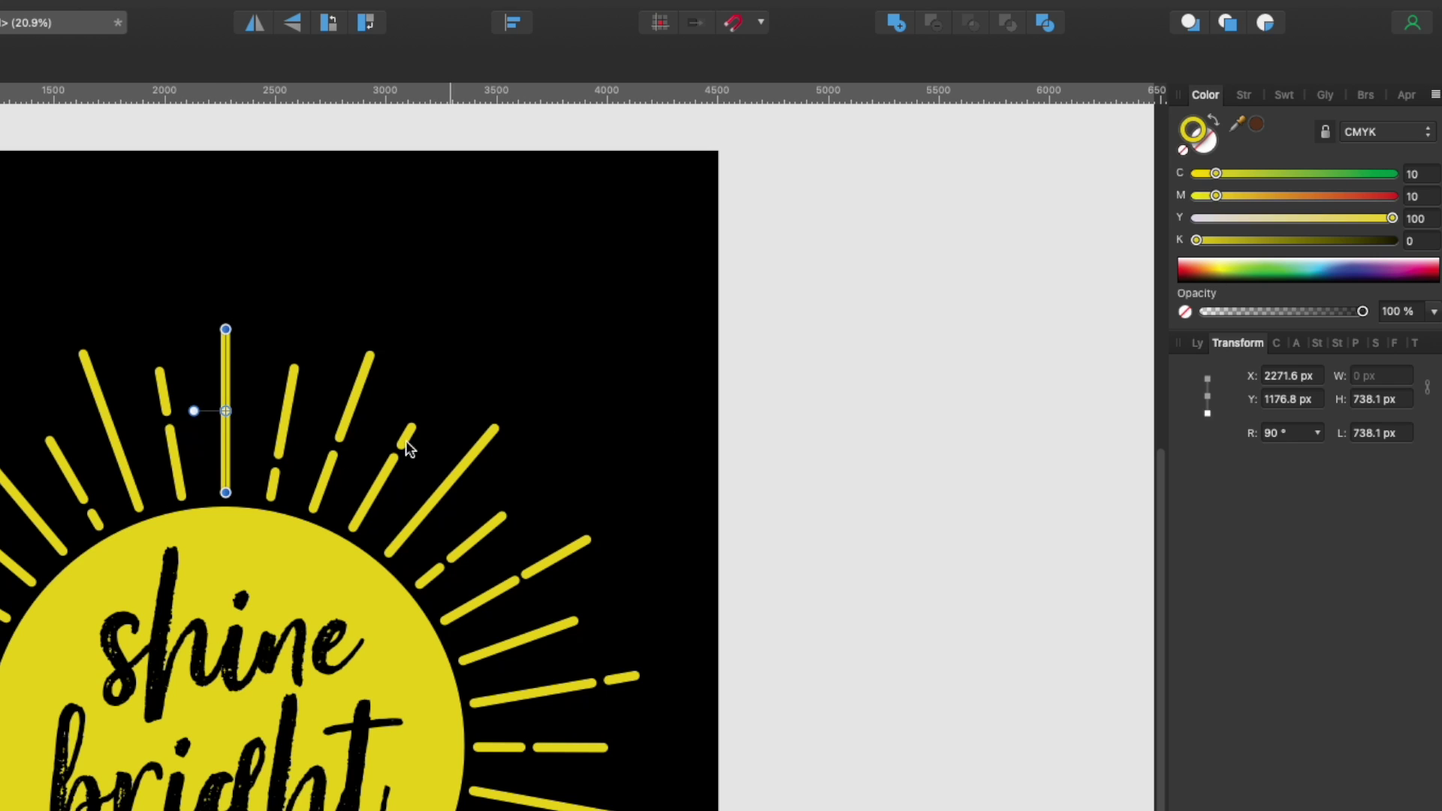
click(1245, 96)
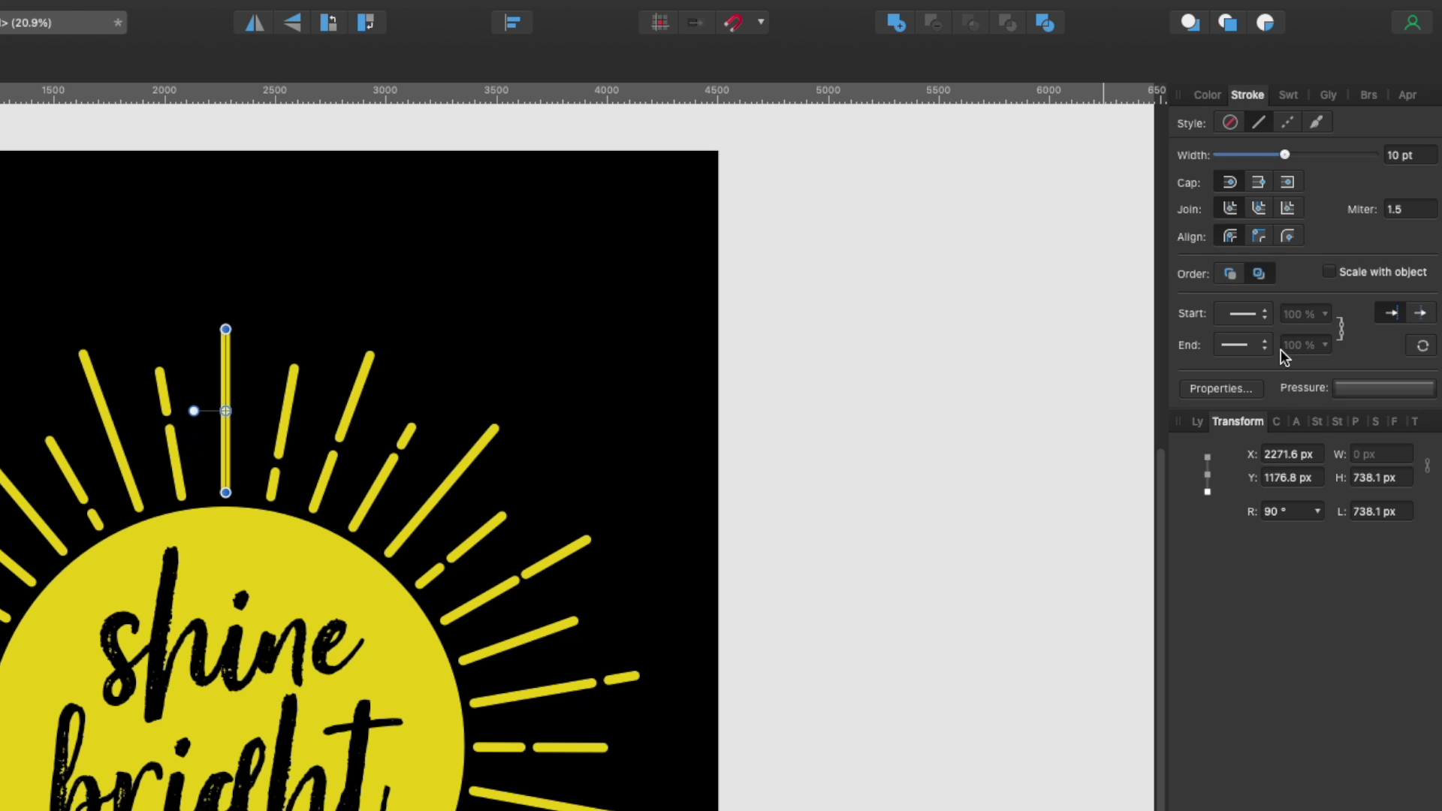
click(1268, 346)
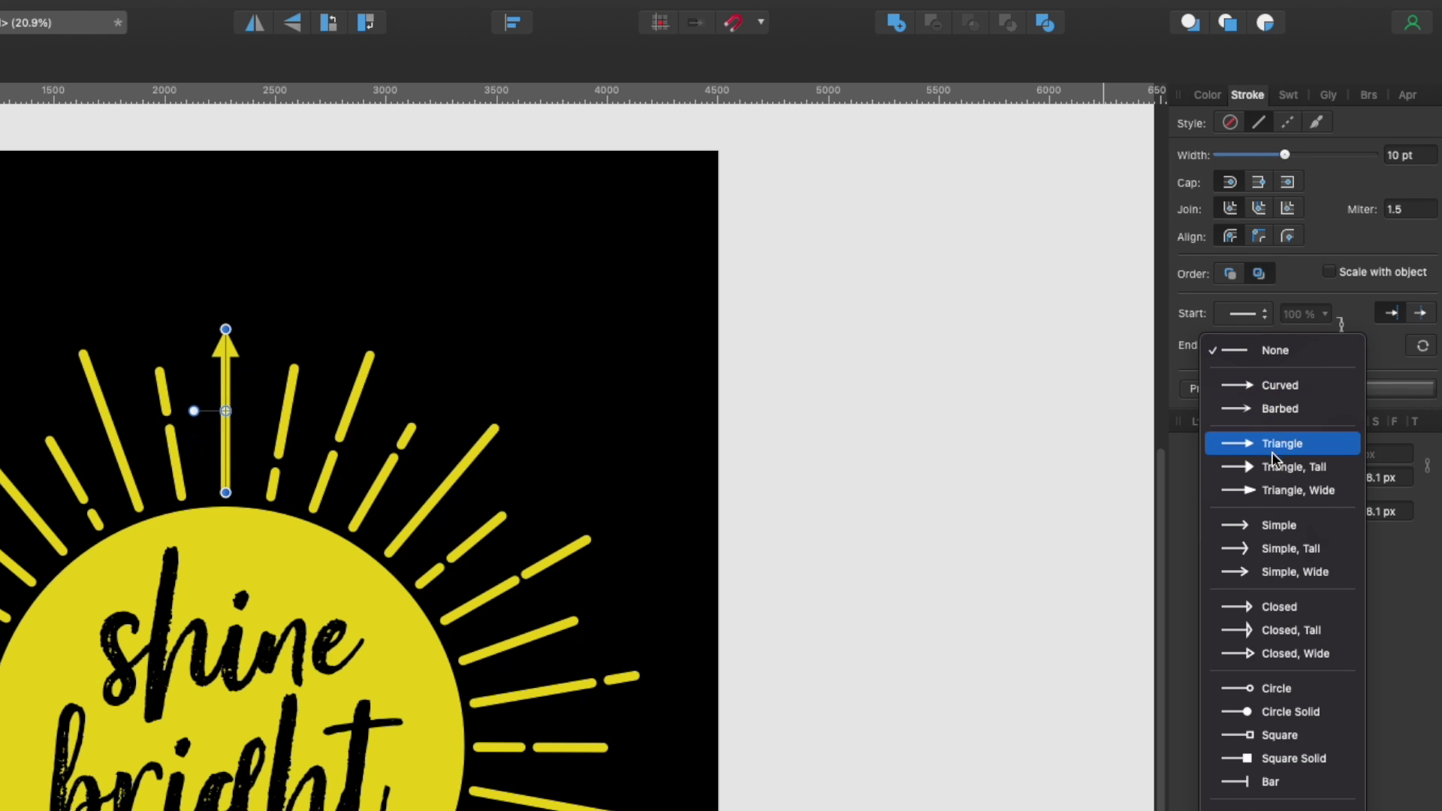
click(1279, 525)
click(808, 344)
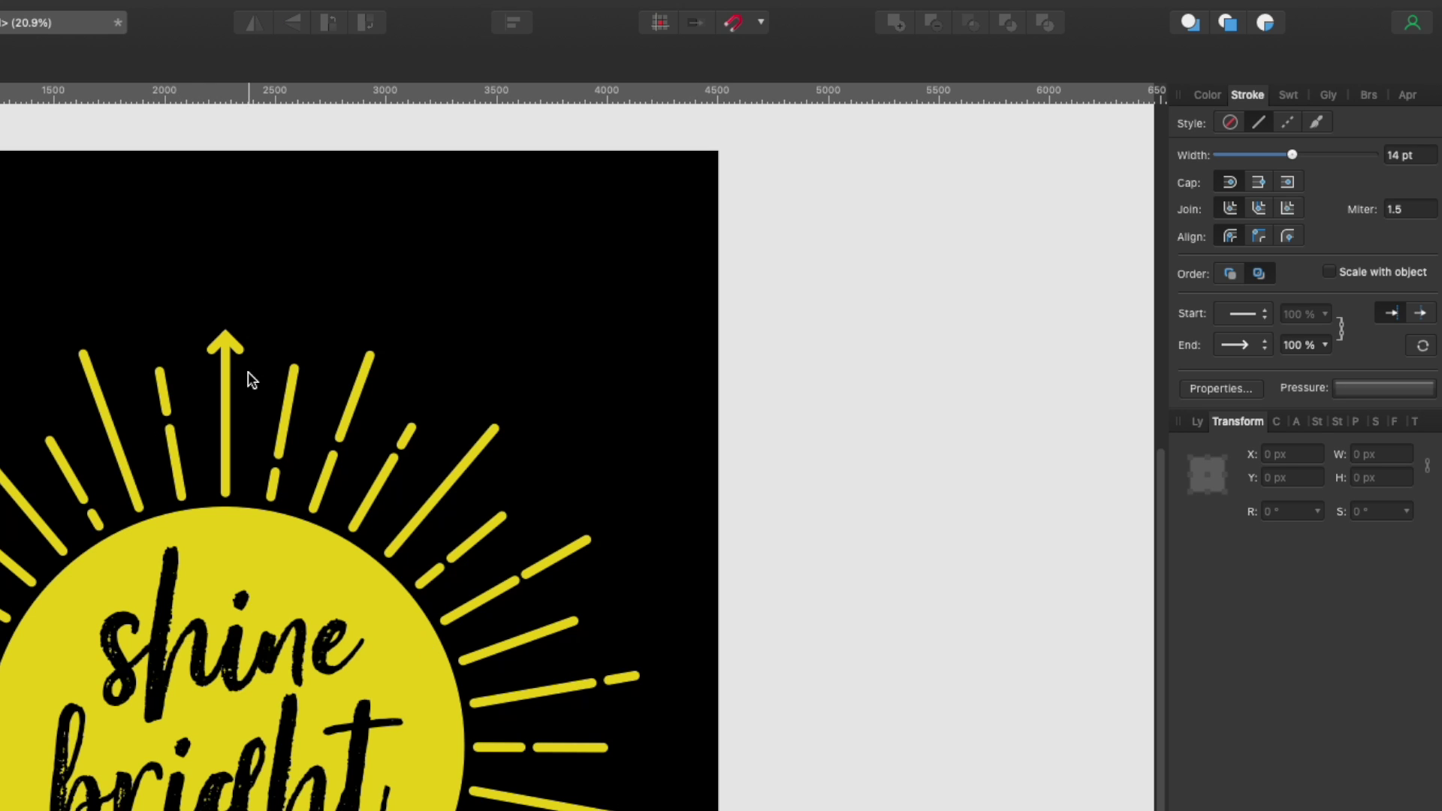
Switch the ray to a Simple start arrowhead and set the end arrowhead to None
click(225, 344)
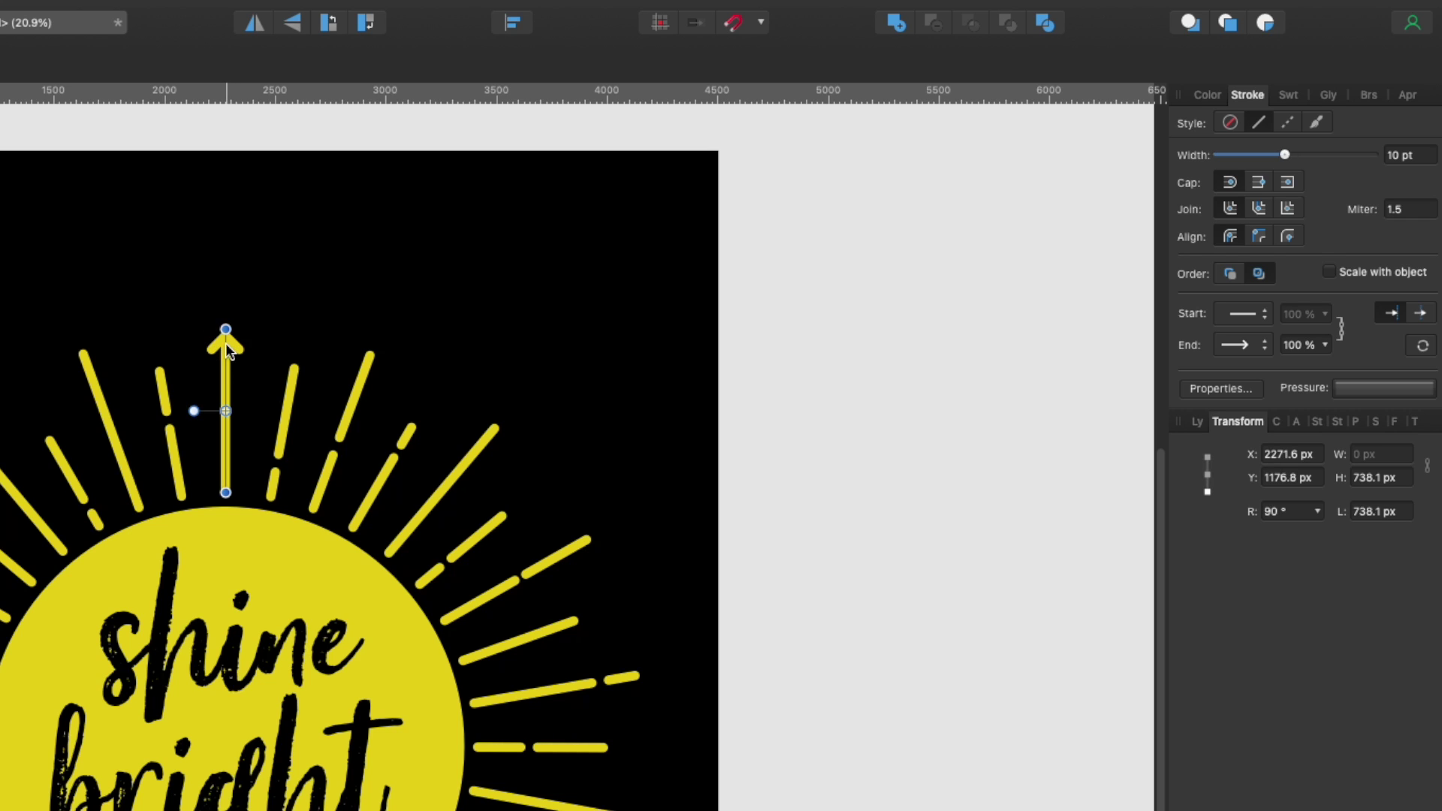
click(1262, 315)
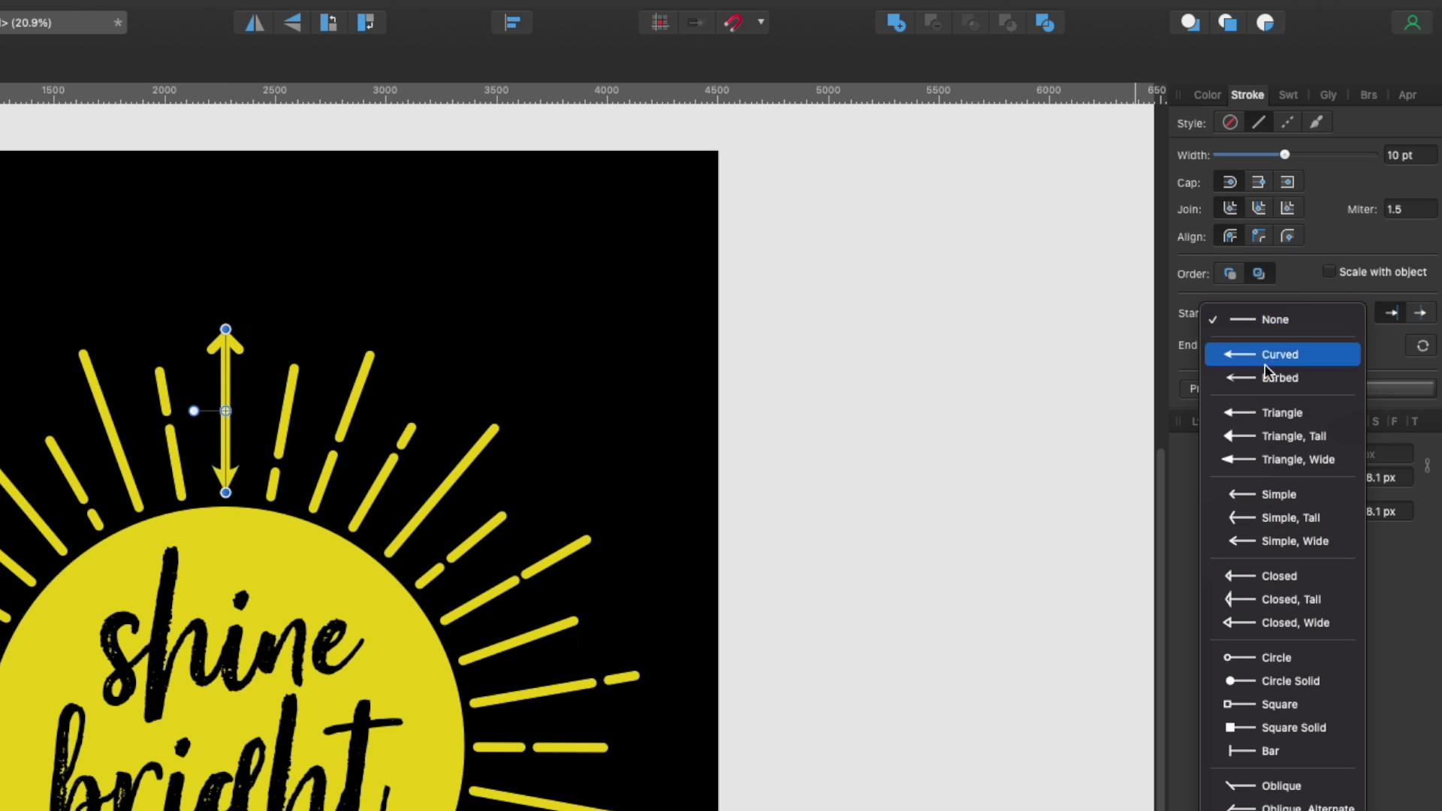
click(1269, 499)
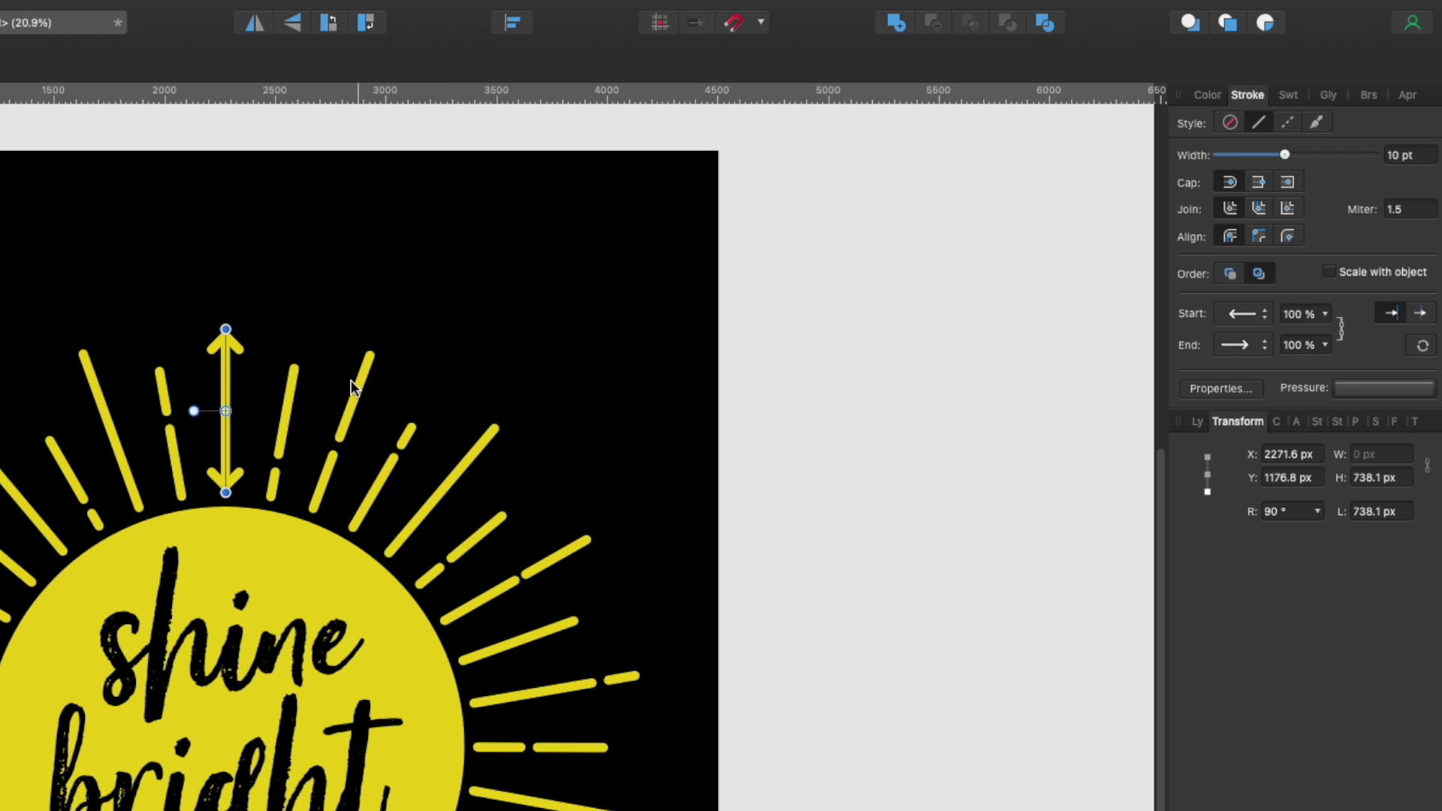
click(1262, 345)
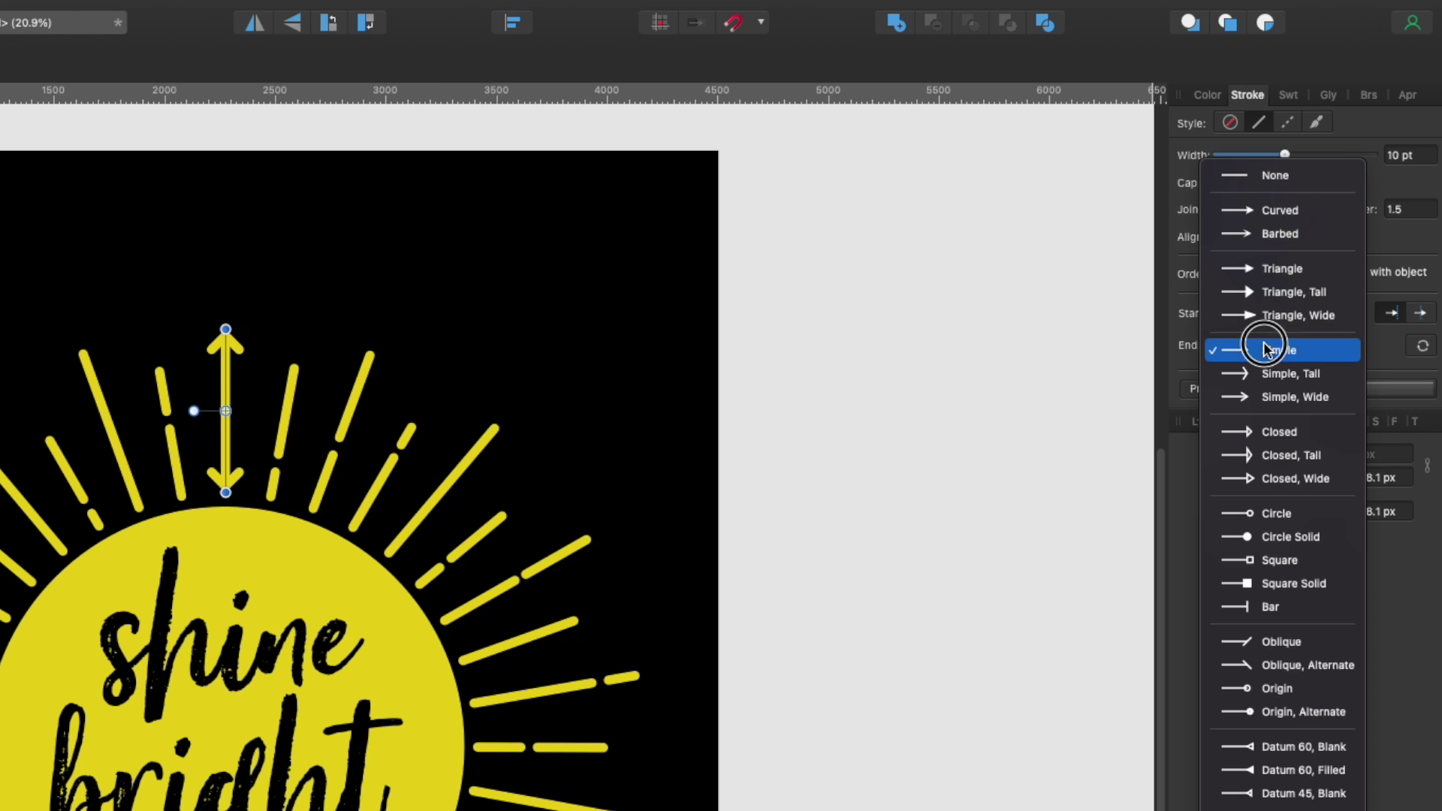
click(1272, 177)
click(856, 241)
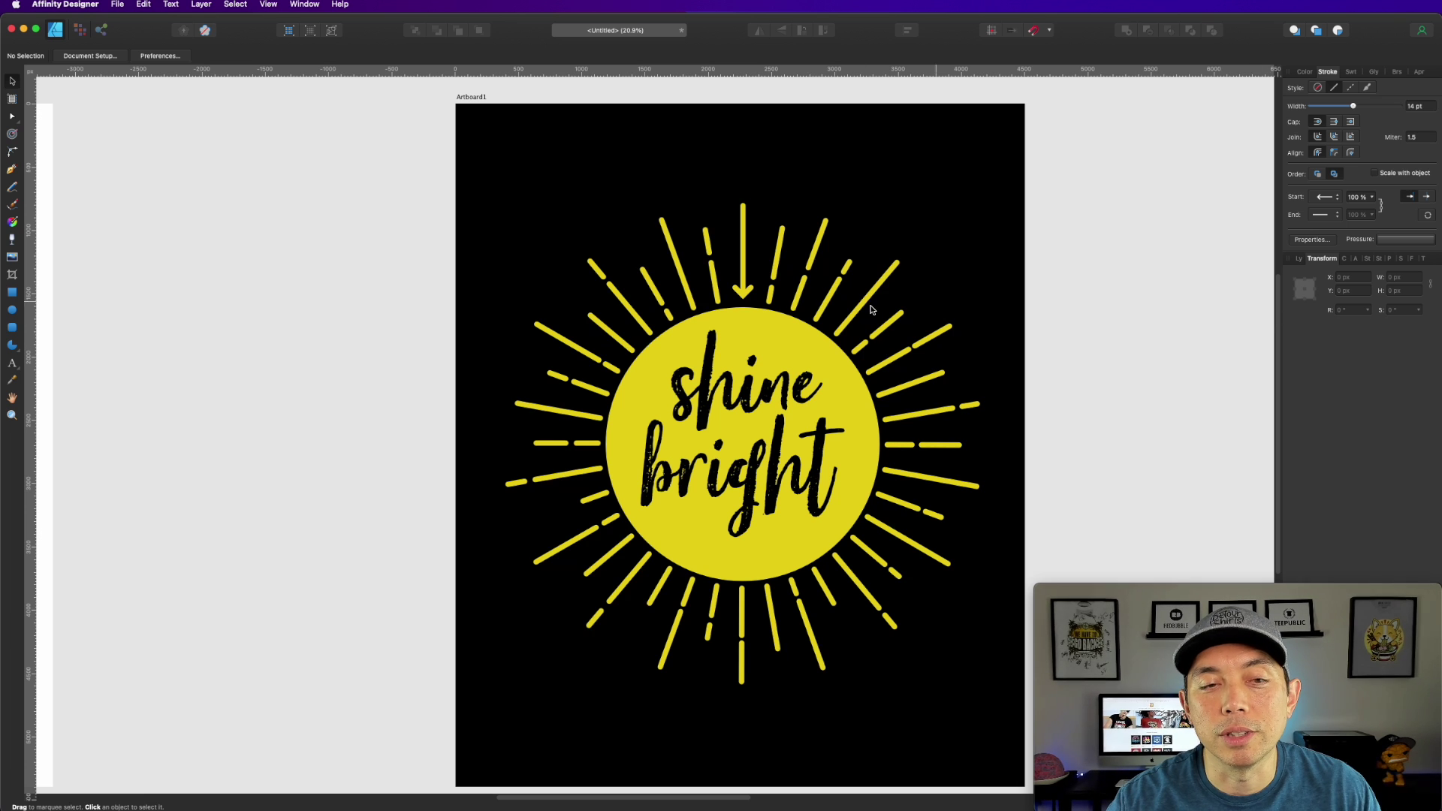
Confirm the ray keeps the Simple start arrowhead pointing down at the circle
click(742, 268)
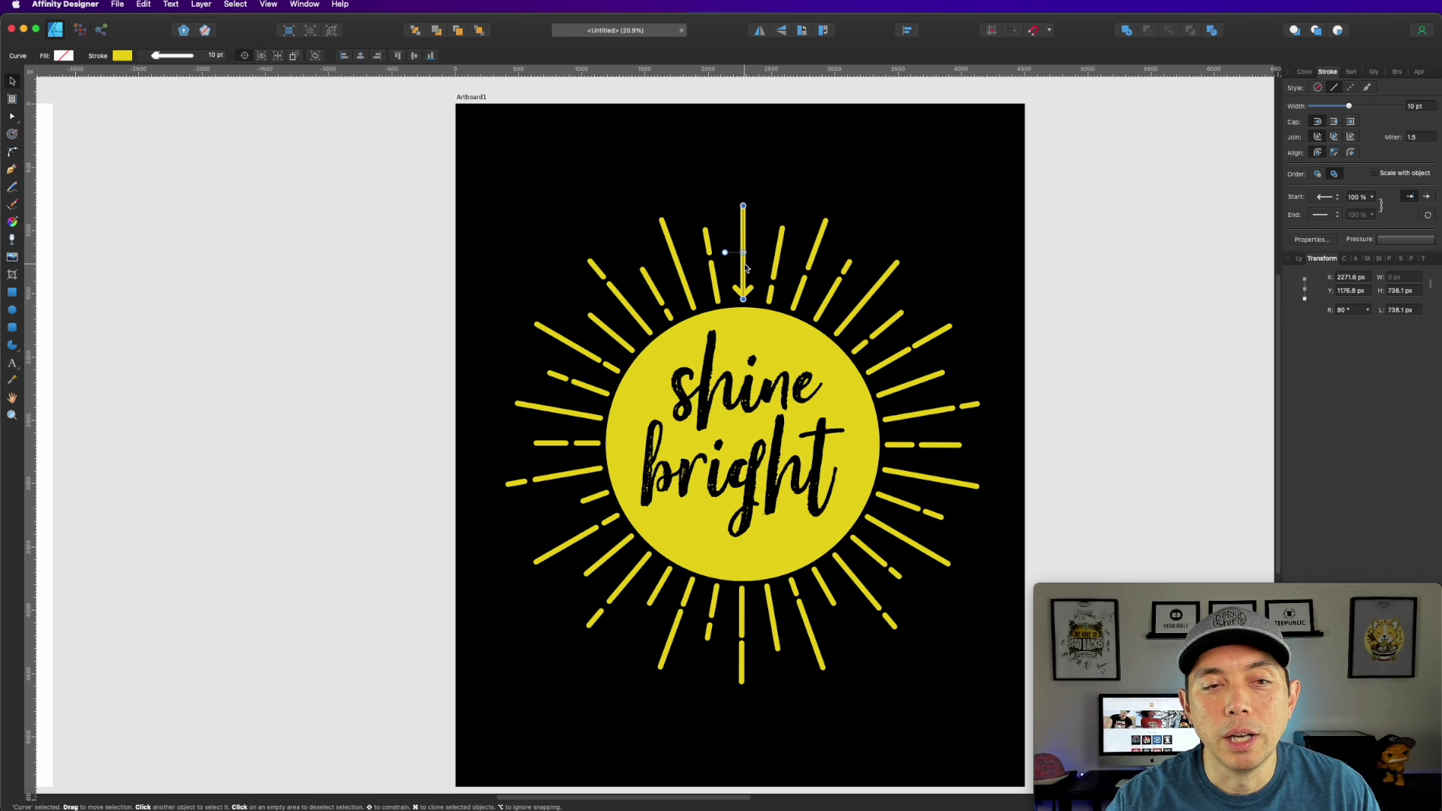
click(1339, 200)
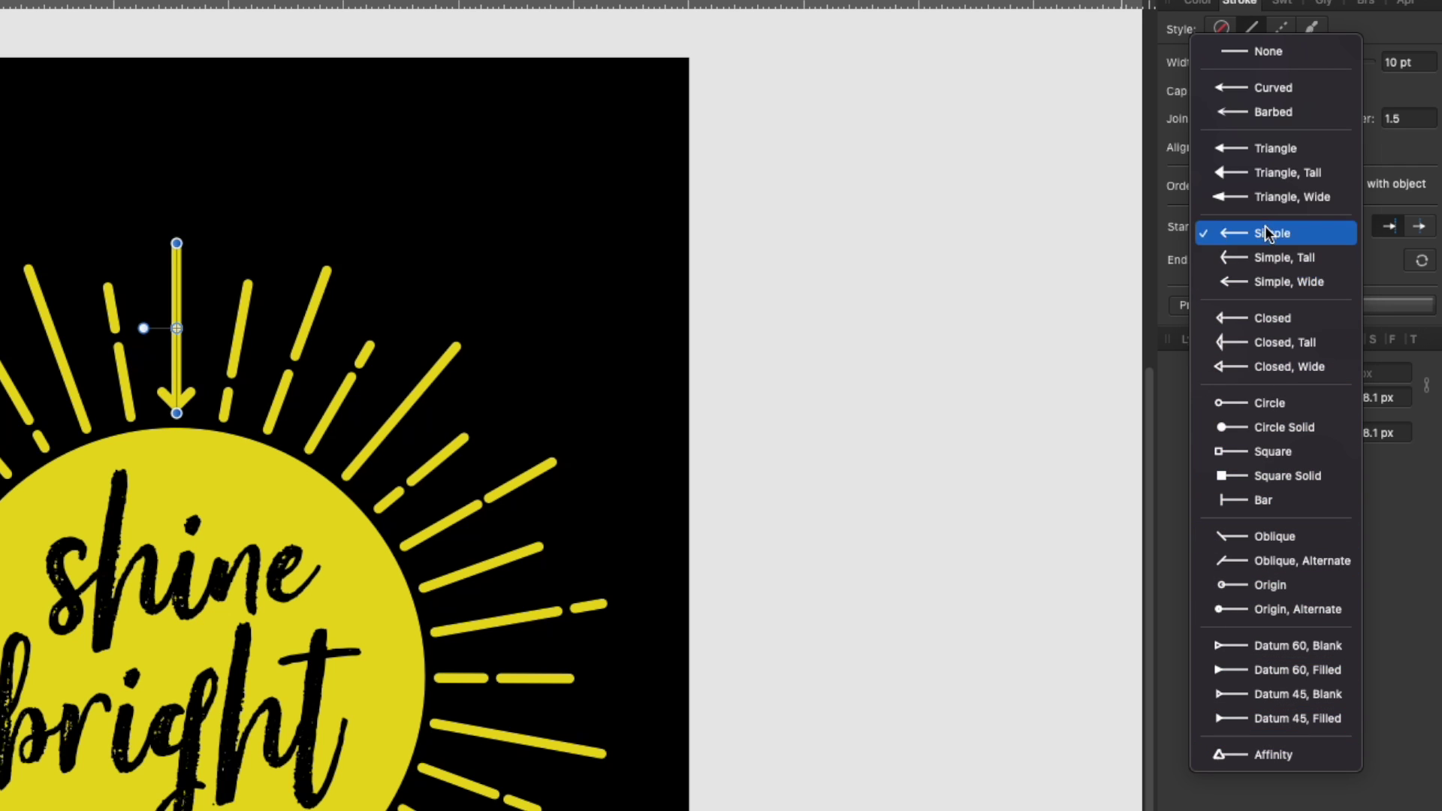
click(935, 223)
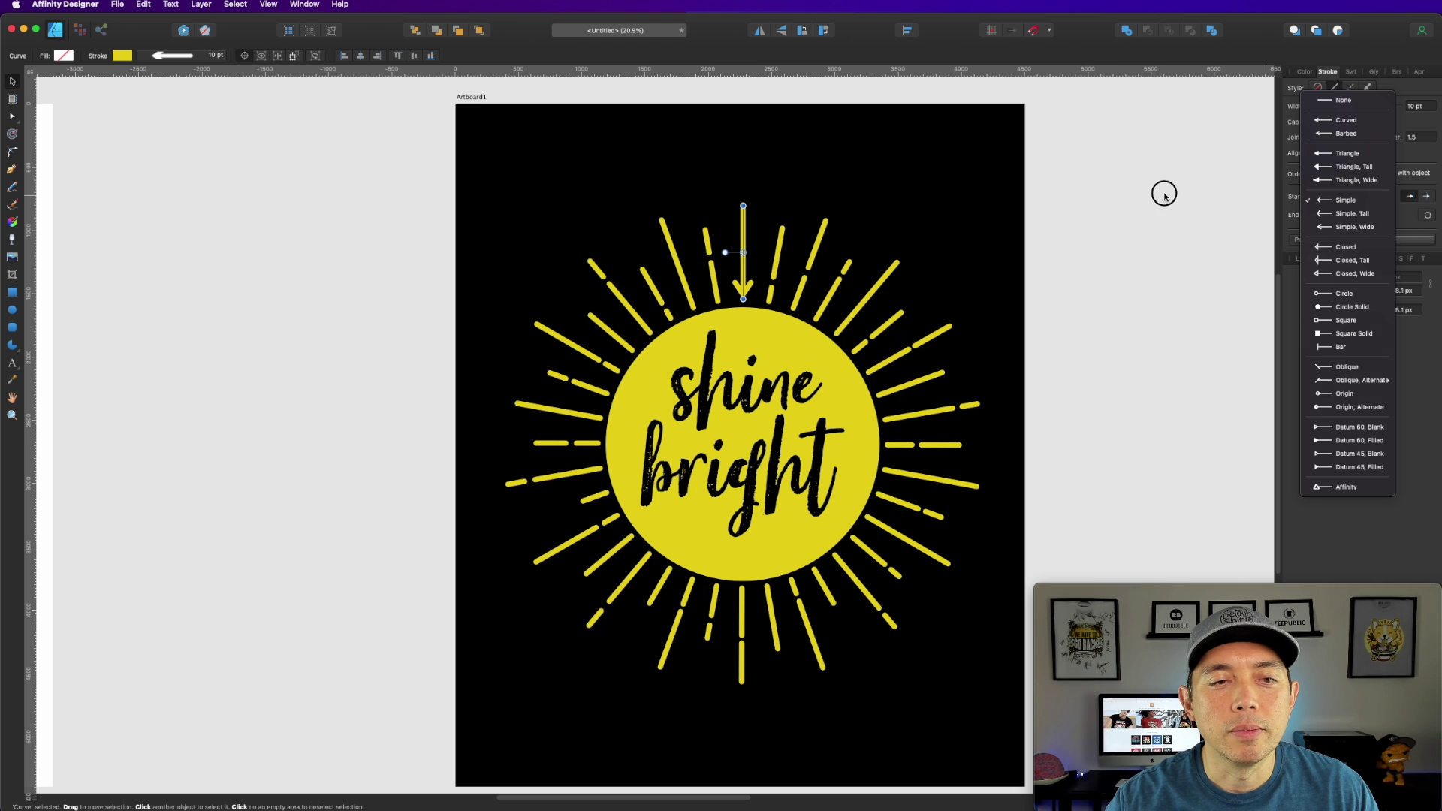
click(1035, 236)
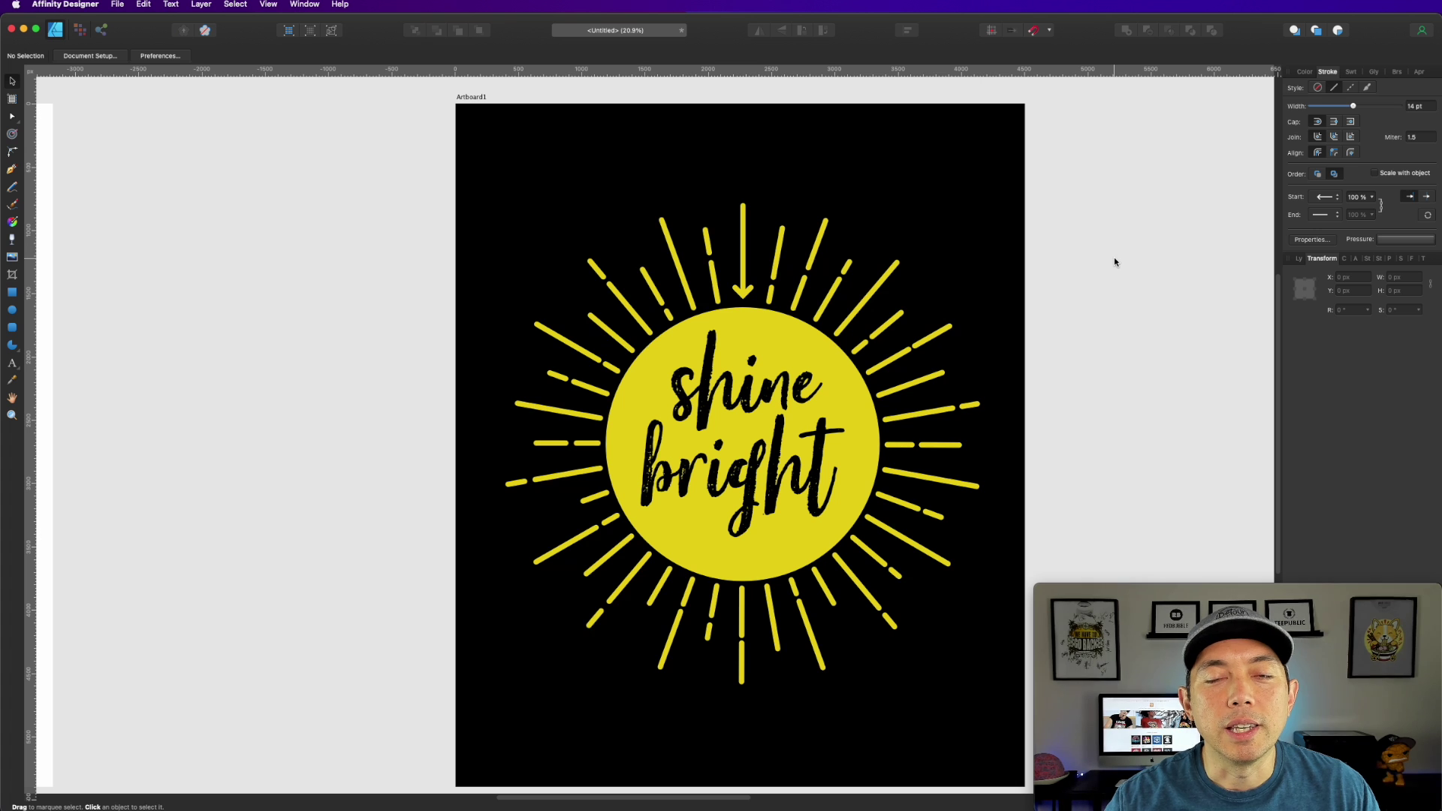